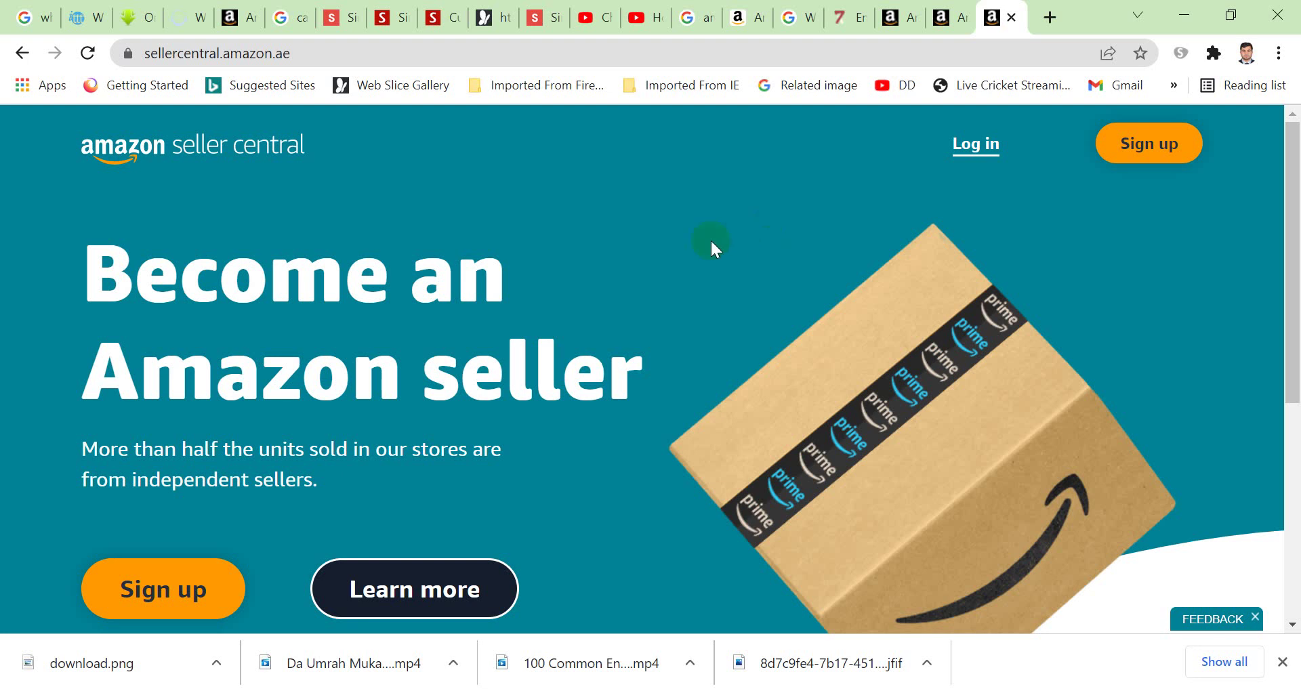
- Start seller registration from the UAE 'Become an Amazon seller' page with Sign up
{"action": "left_click", "coordinate": [181, 593]}
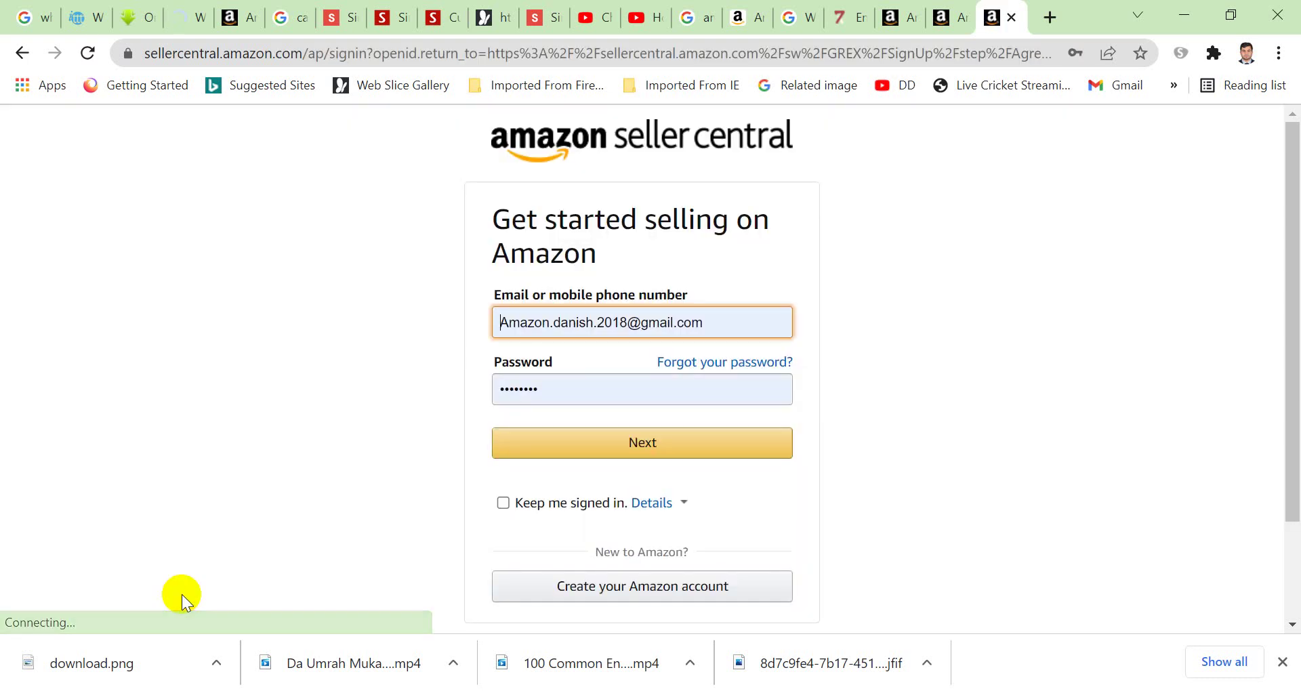
- Start a new Amazon account, entering the seller's name and a saved e-mail address
{"action": "left_click", "coordinate": [567, 587]}
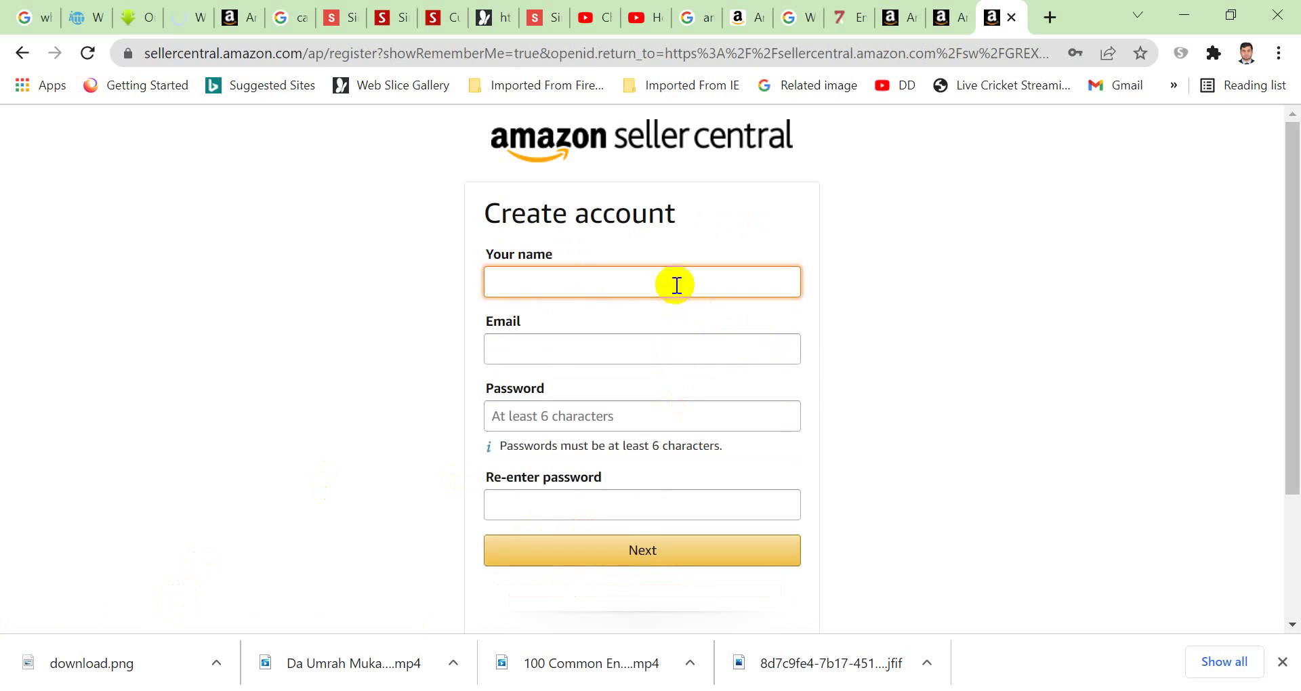
{"action": "type", "text": "dral"}
{"action": "key", "text": "BackSpace"}
{"action": "key", "text": "BackSpace"}
{"action": "key", "text": "BackSpace"}
{"action": "key", "text": "BackSpace"}
{"action": "type", "text": "abdul"}
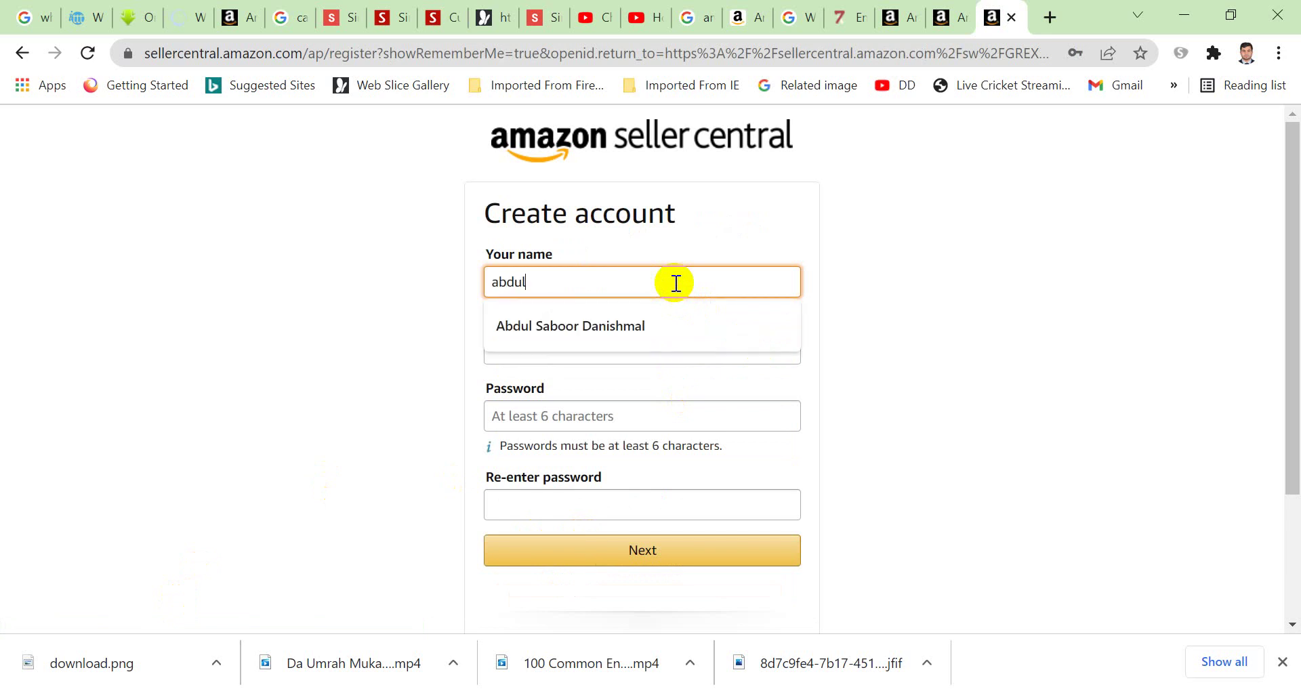
{"action": "key", "text": "Tab"}
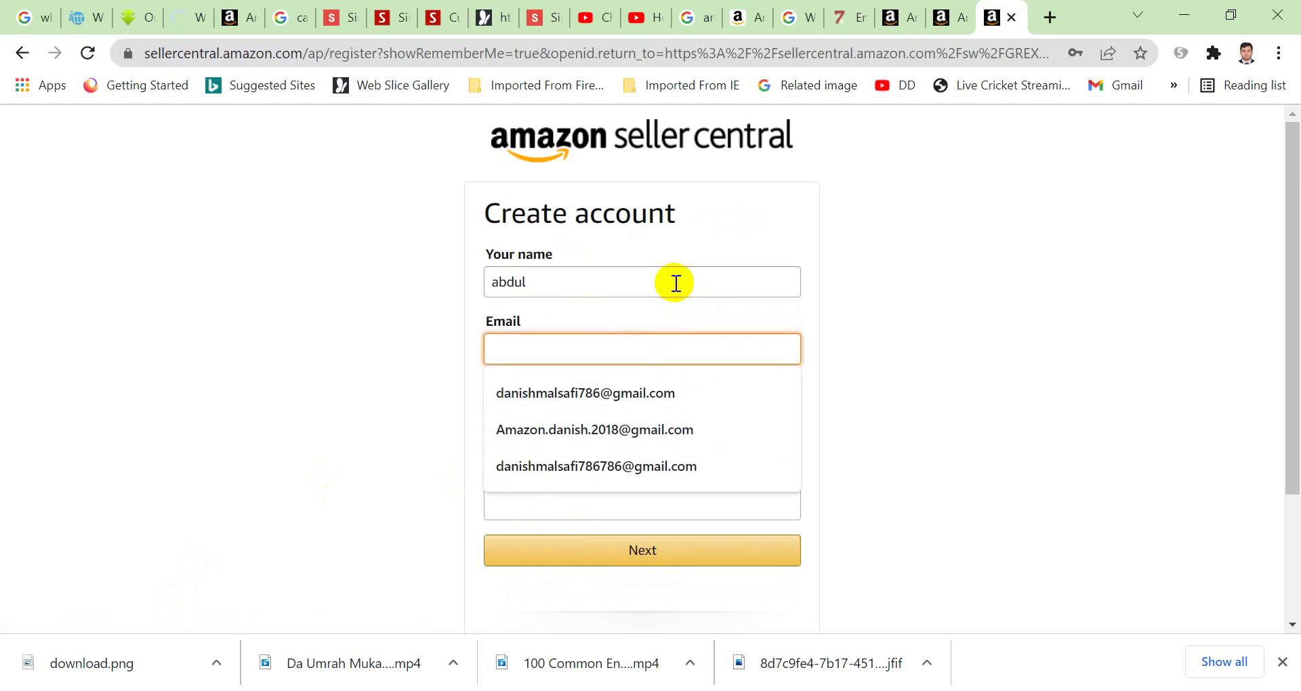
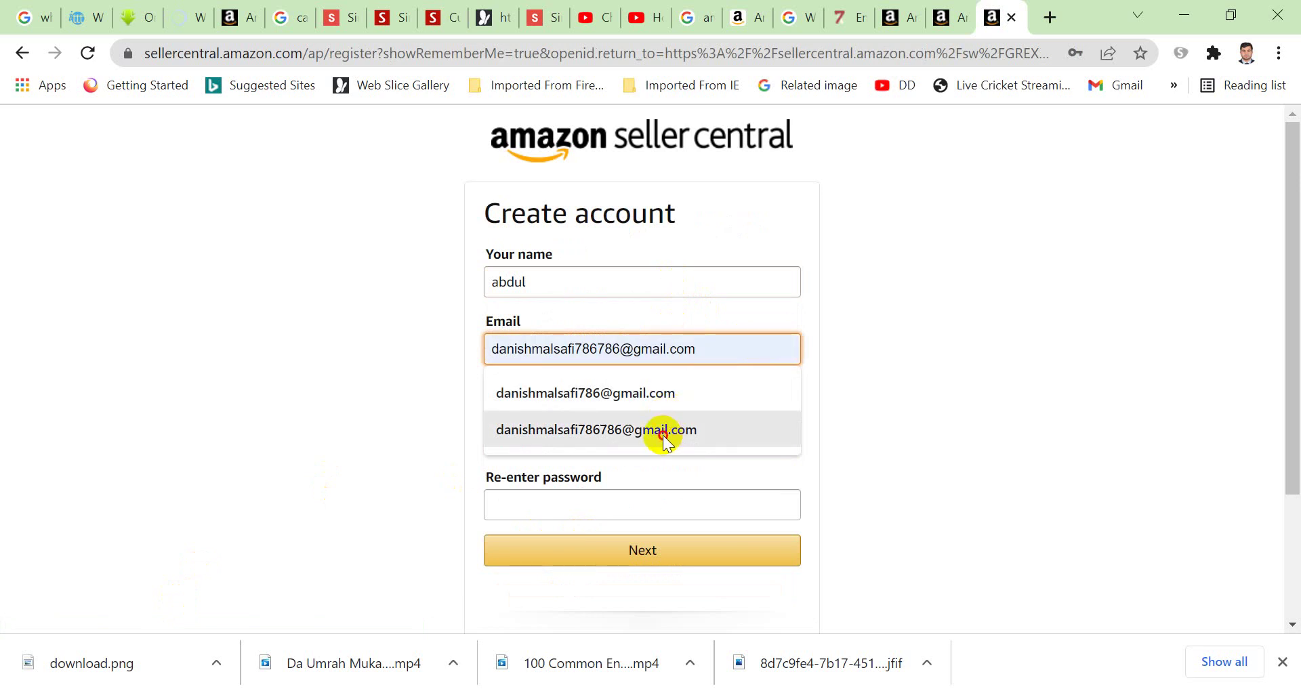
{"action": "left_click", "coordinate": [663, 433]}
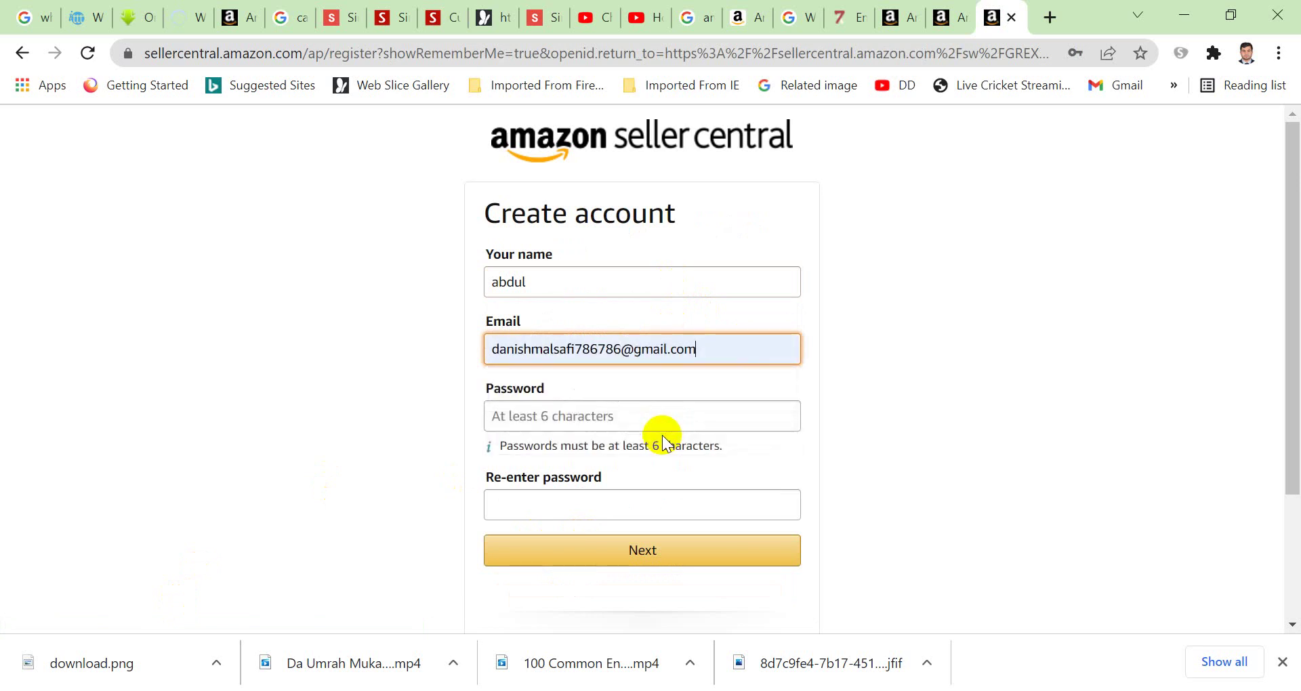
- Enter and re-enter the account password, then submit the Create account form
{"action": "left_click", "coordinate": [616, 419]}
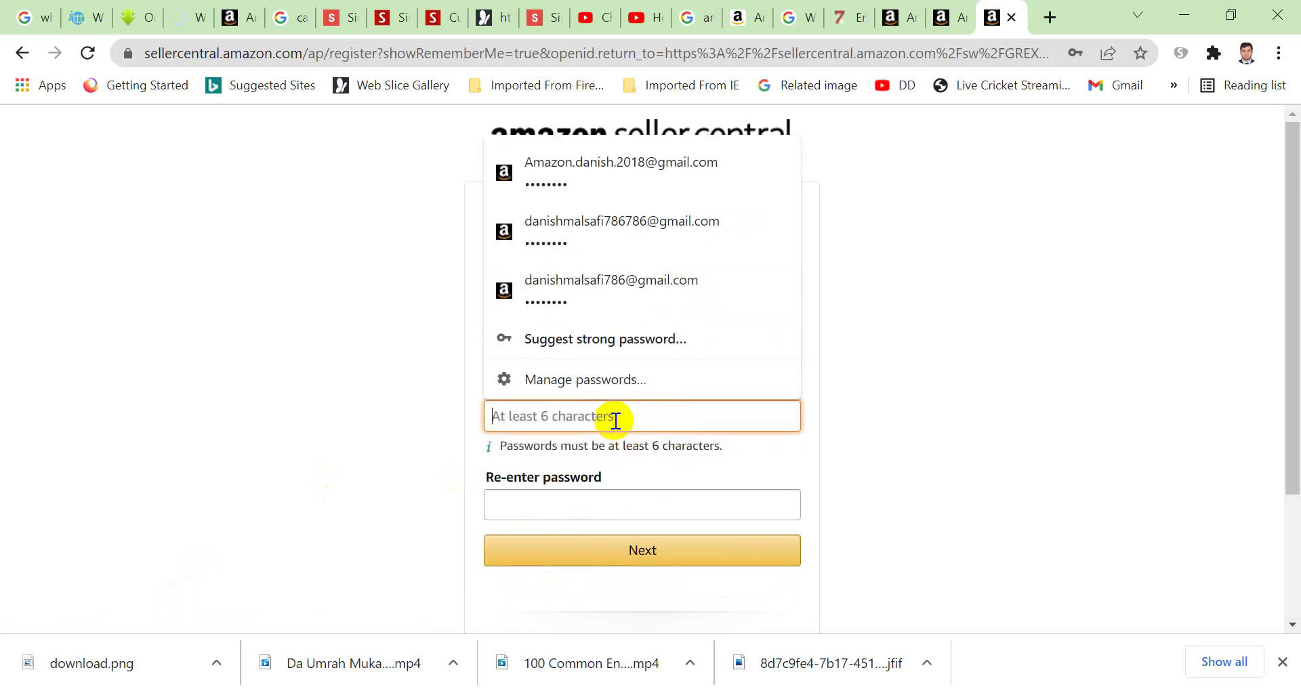
{"action": "type", "text": "••••••••"}
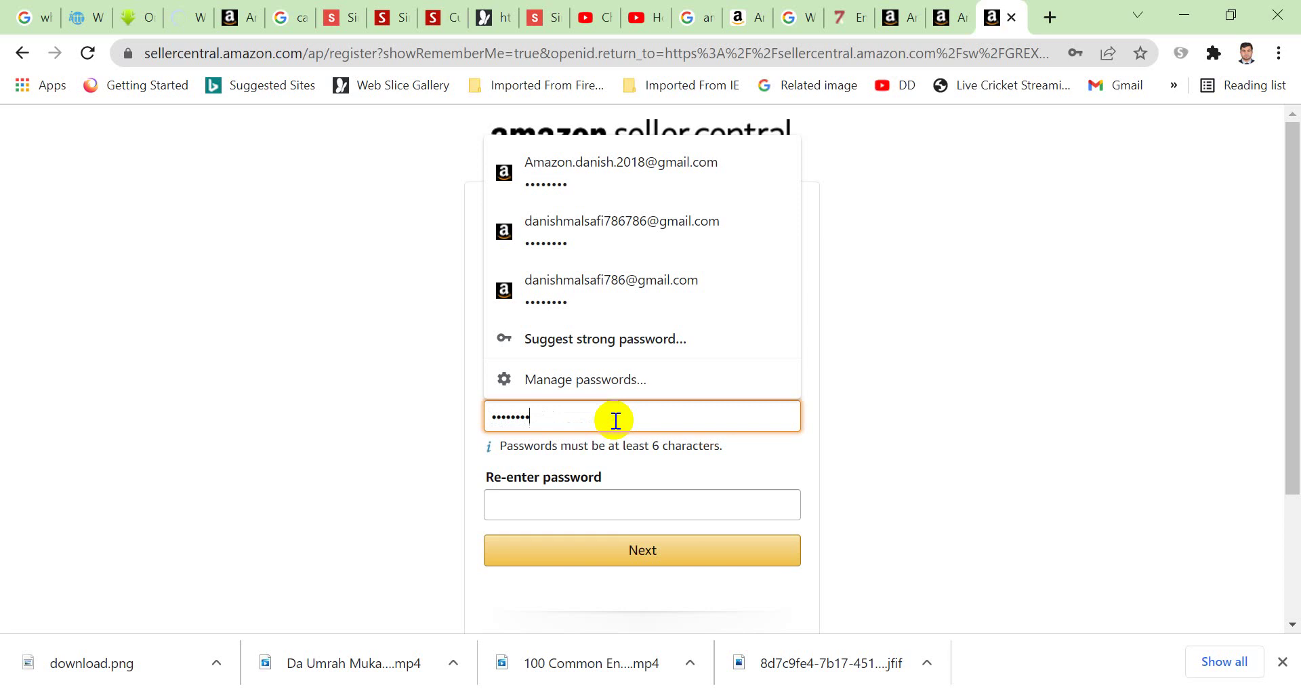
{"action": "left_click", "coordinate": [616, 503]}
{"action": "type", "text": "••••"}
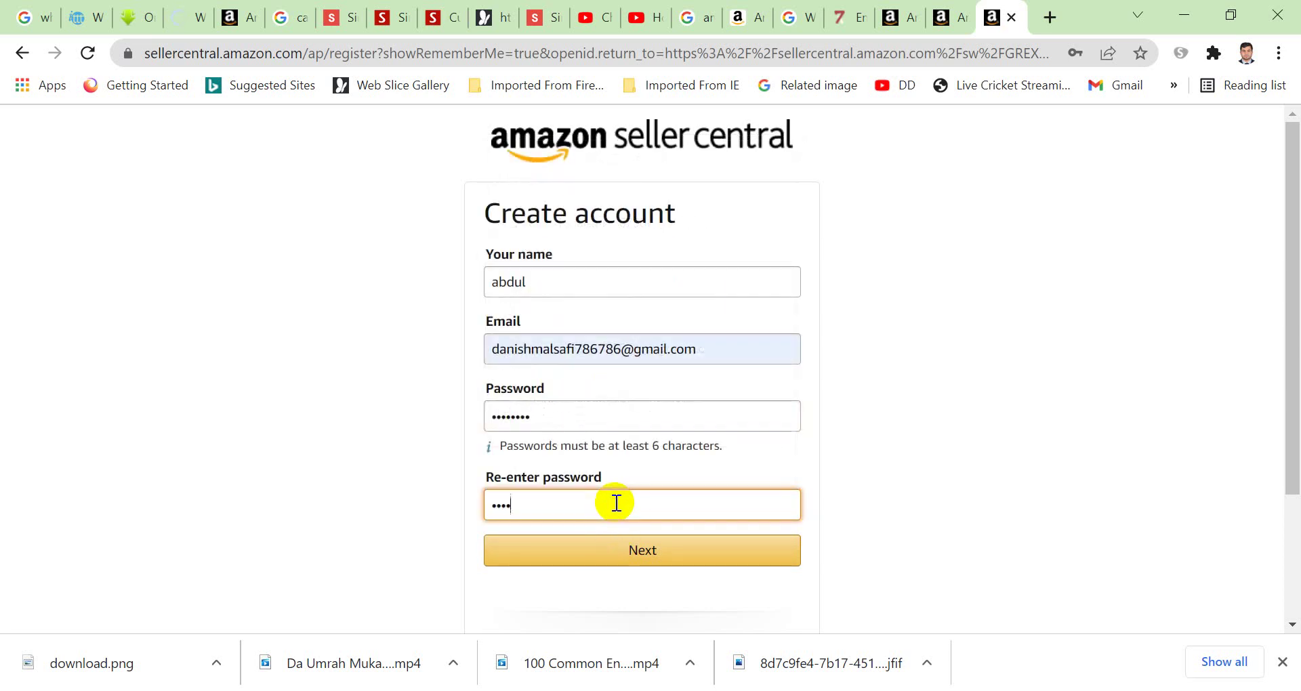
{"action": "type", "text": "••••••"}
{"action": "left_click", "coordinate": [649, 549]}
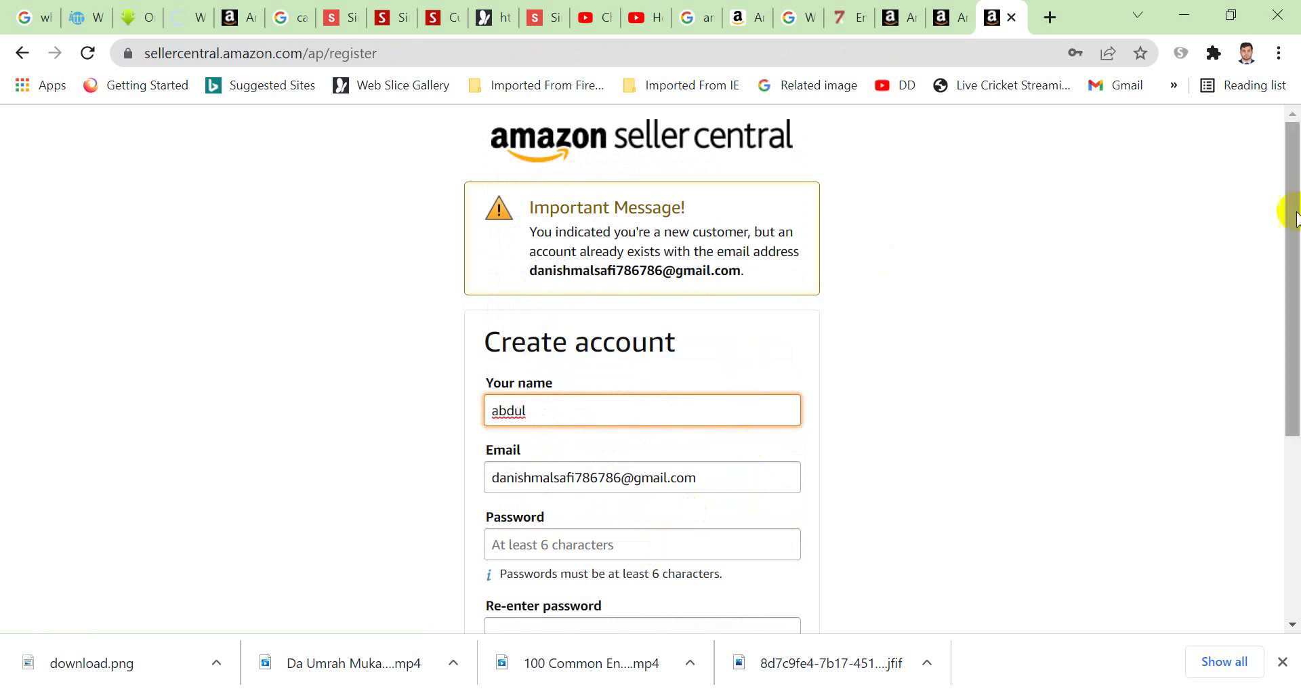
- Leave the register page and go back two pages to 'Get started selling on Amazon'
{"action": "left_click_drag", "start_coordinate": [1286, 210], "coordinate": [1283, 303]}
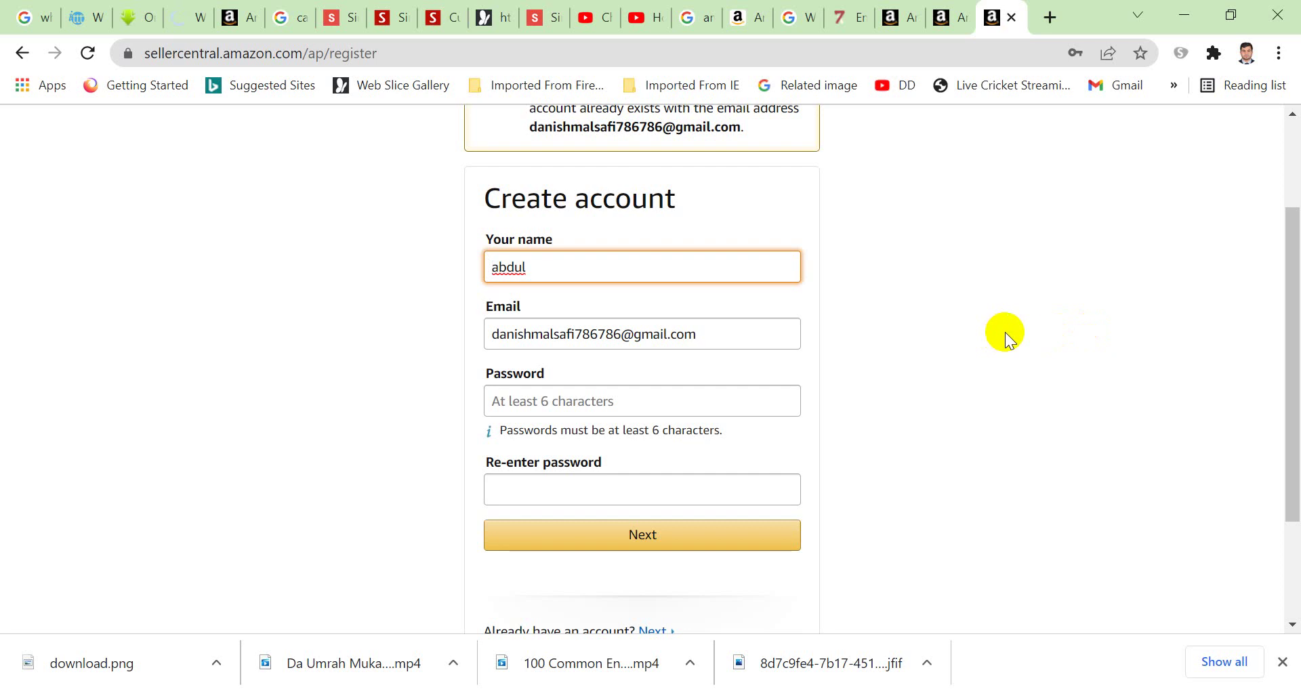
{"action": "left_click", "coordinate": [1005, 333]}
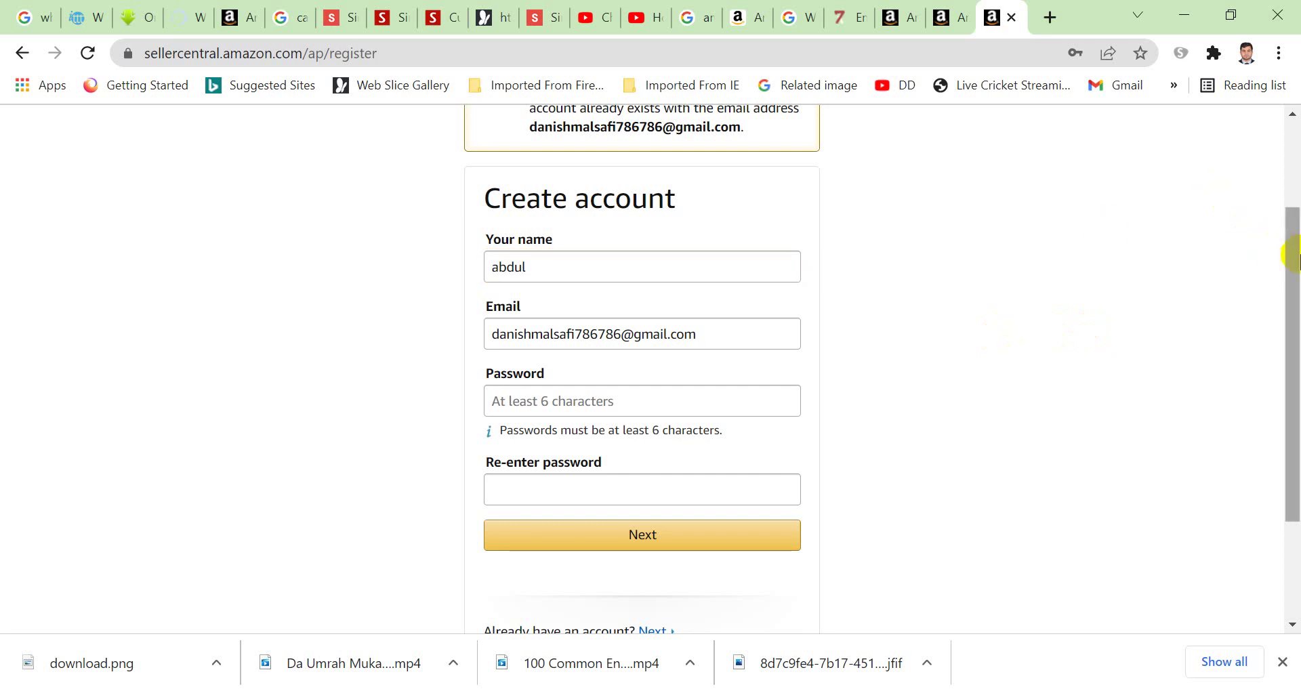
{"action": "left_click_drag", "start_coordinate": [1293, 258], "coordinate": [1089, 285]}
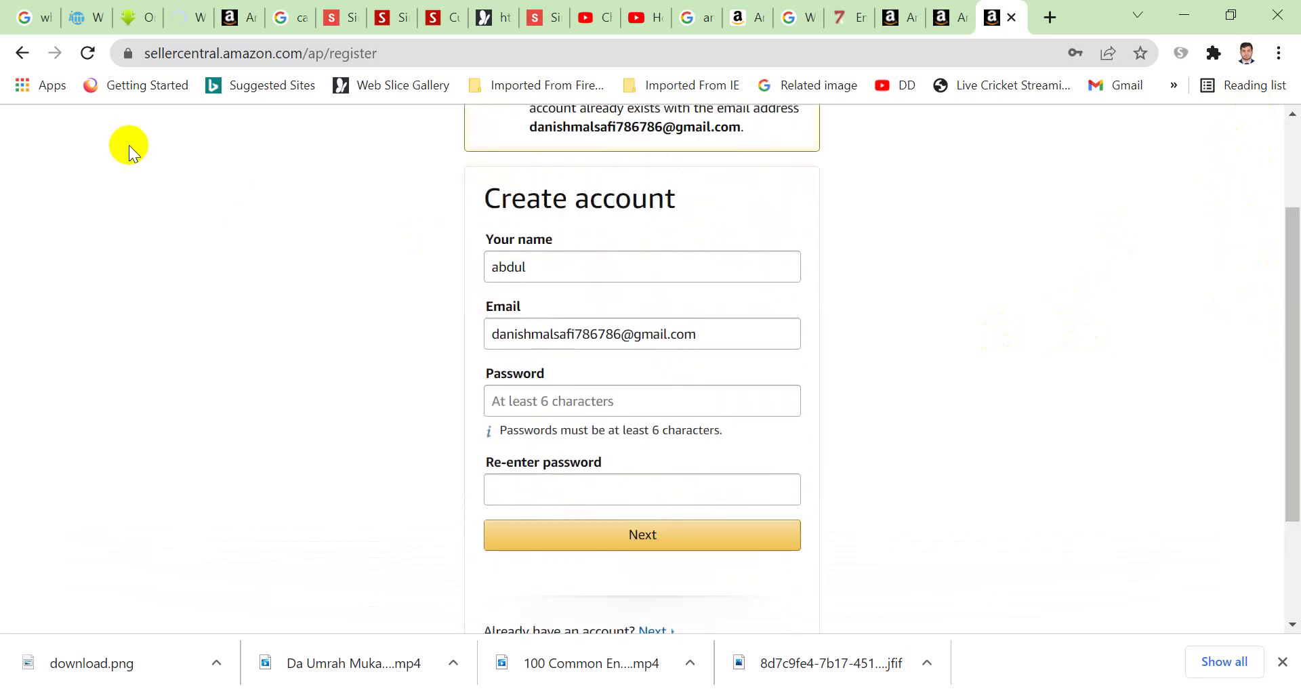
{"action": "left_click", "coordinate": [17, 52]}
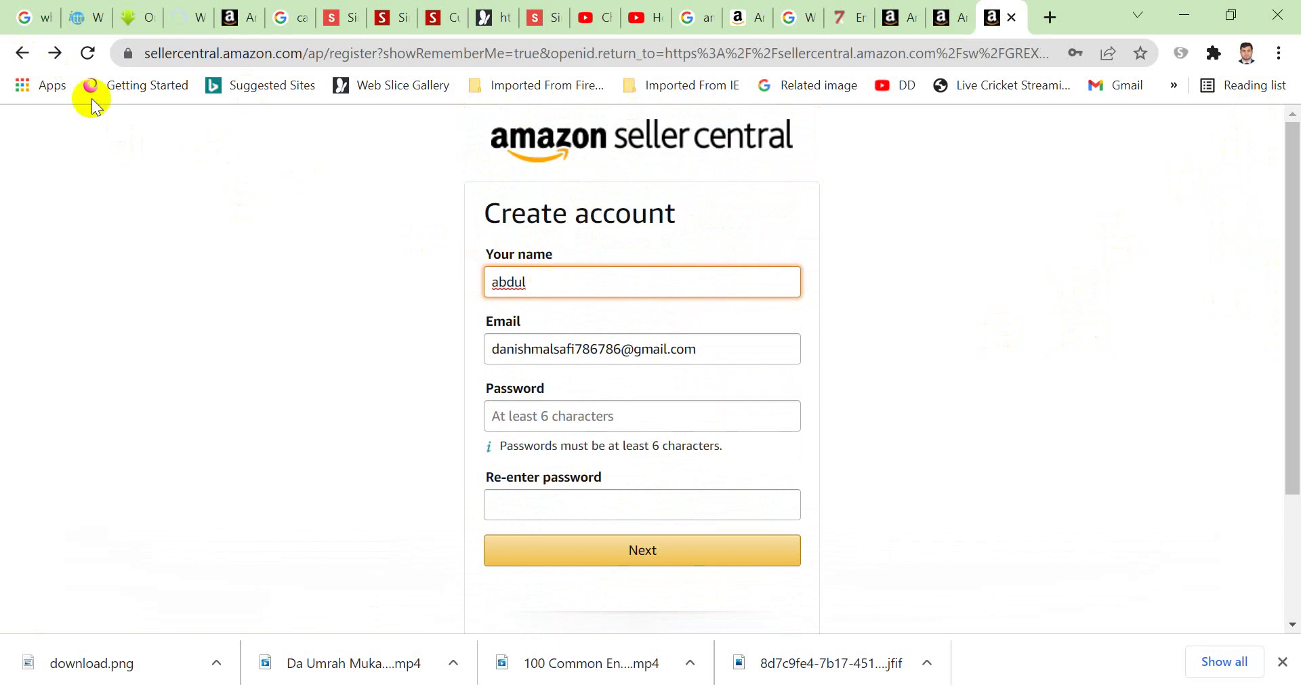
{"action": "left_click", "coordinate": [23, 53]}
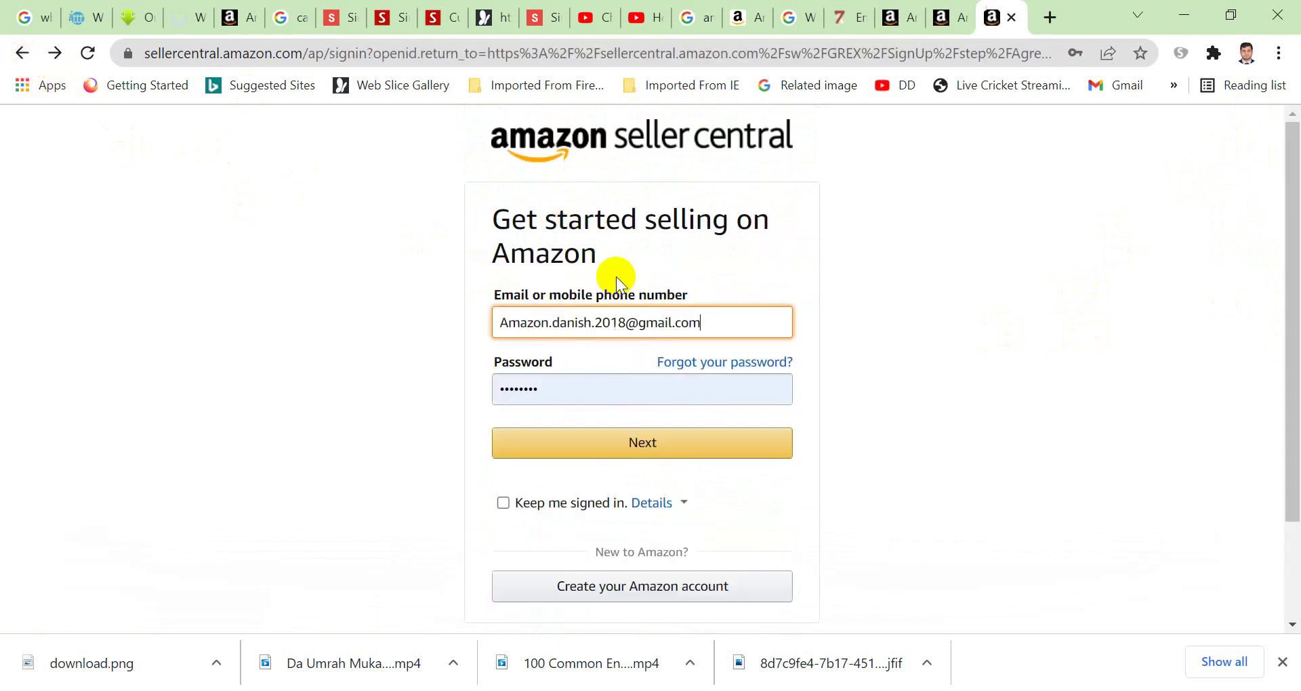
- Replace the e-mail with the other saved login and sign in to Business information
{"action": "left_click", "coordinate": [729, 321]}
{"action": "key", "text": "ctrl+a"}
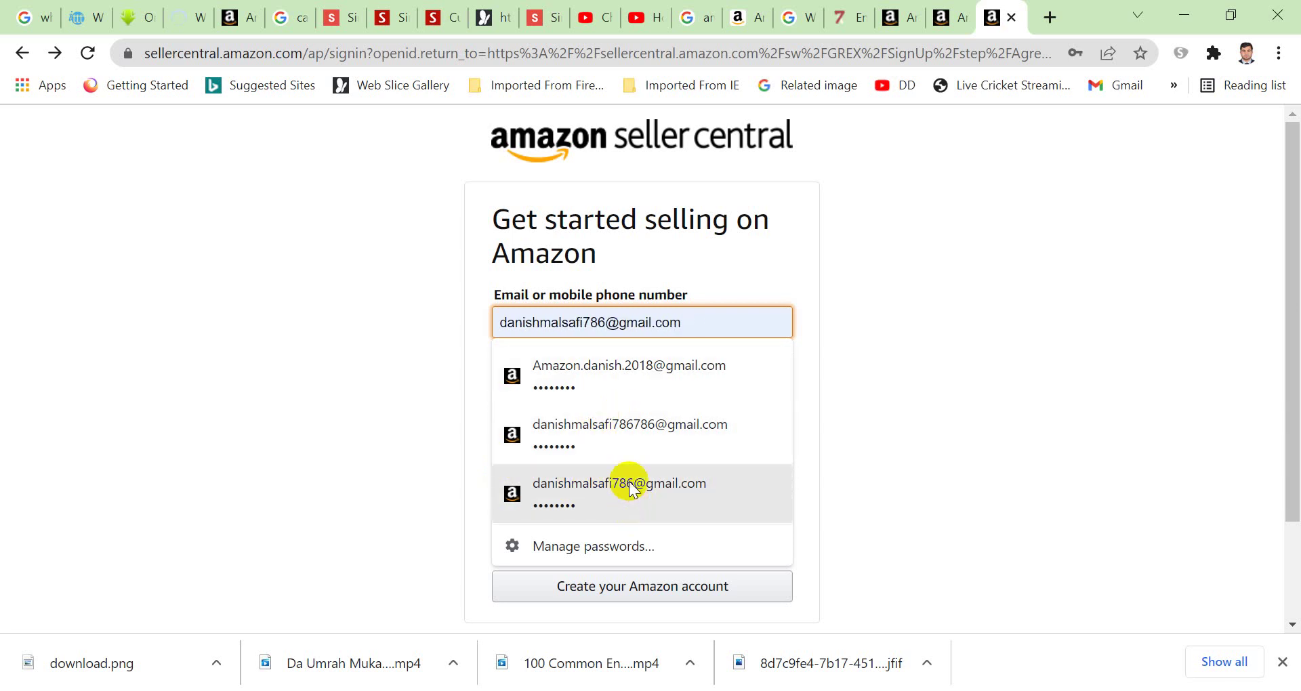
{"action": "left_click", "coordinate": [629, 442]}
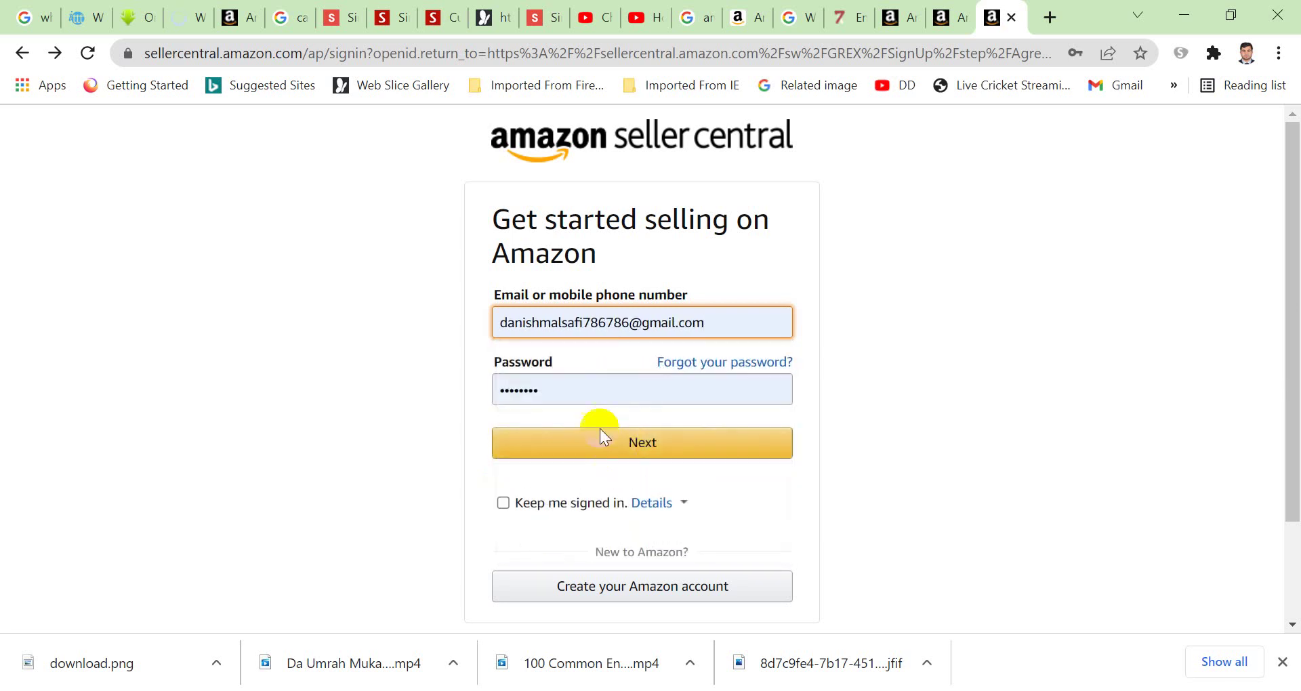
{"action": "left_click", "coordinate": [633, 450]}
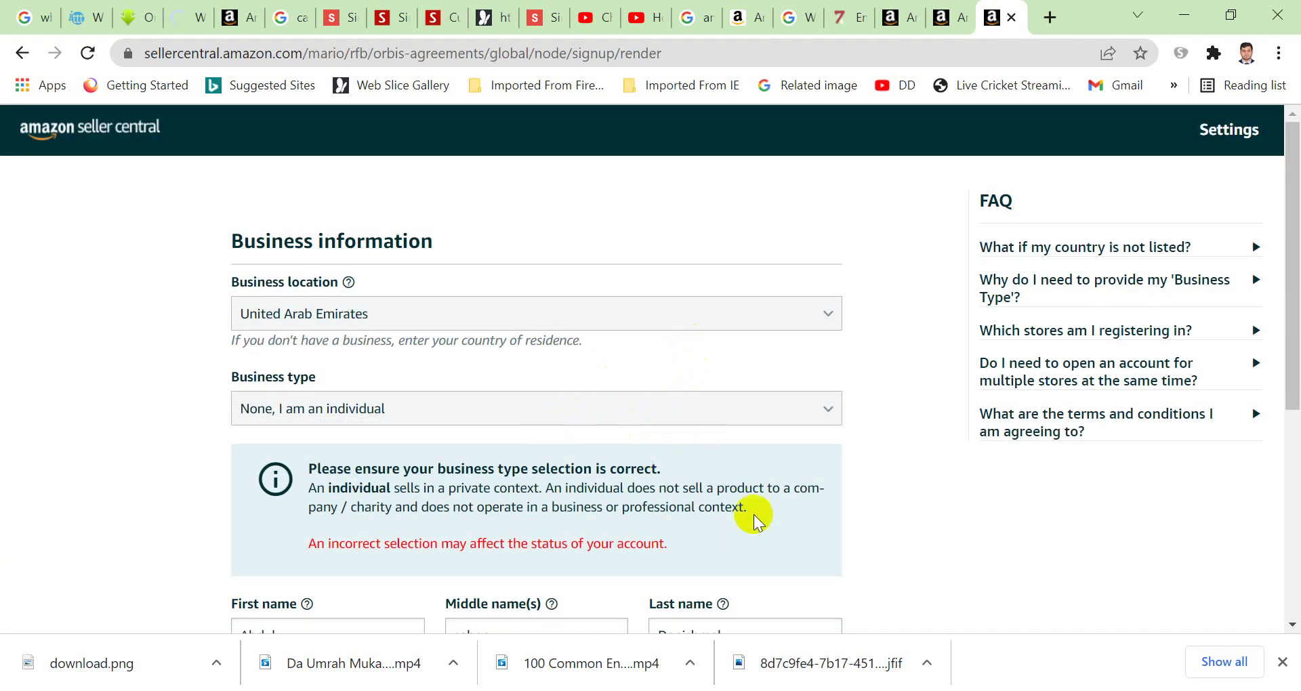
- Confirm the UAE individual business location and type, and accept the seller agreement
{"action": "left_click_drag", "start_coordinate": [1296, 264], "coordinate": [1269, 415]}
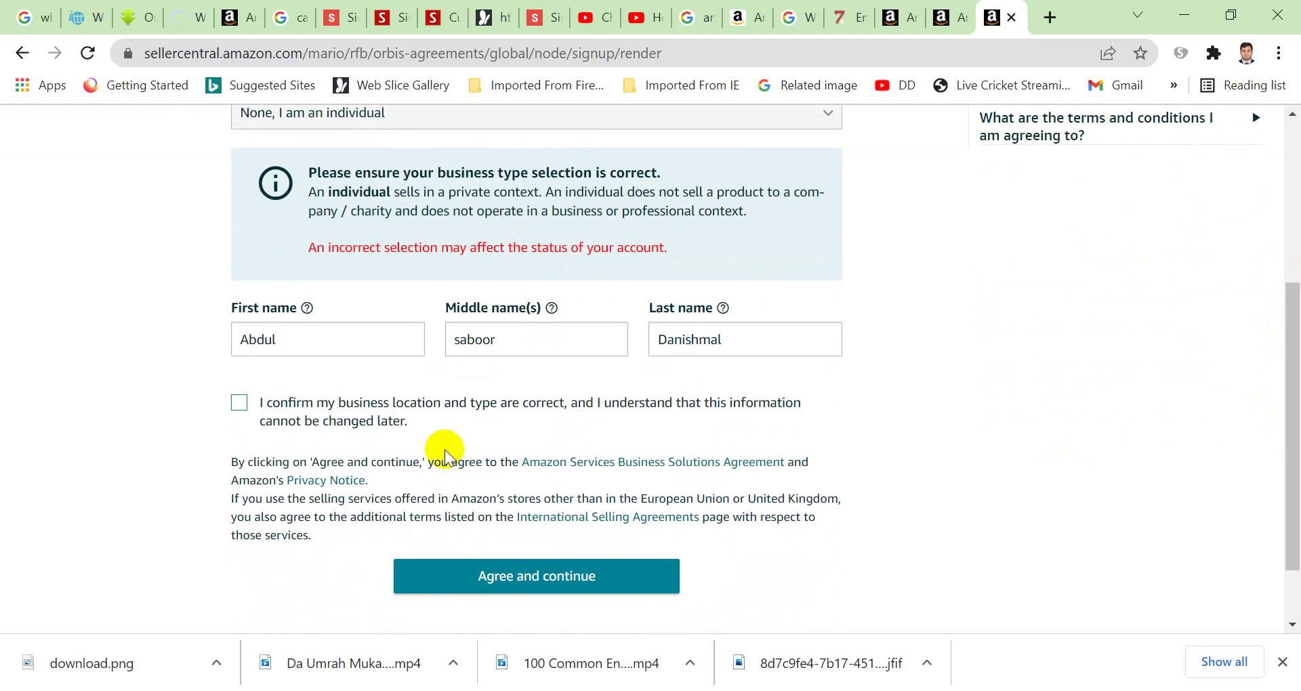
{"action": "left_click", "coordinate": [241, 404]}
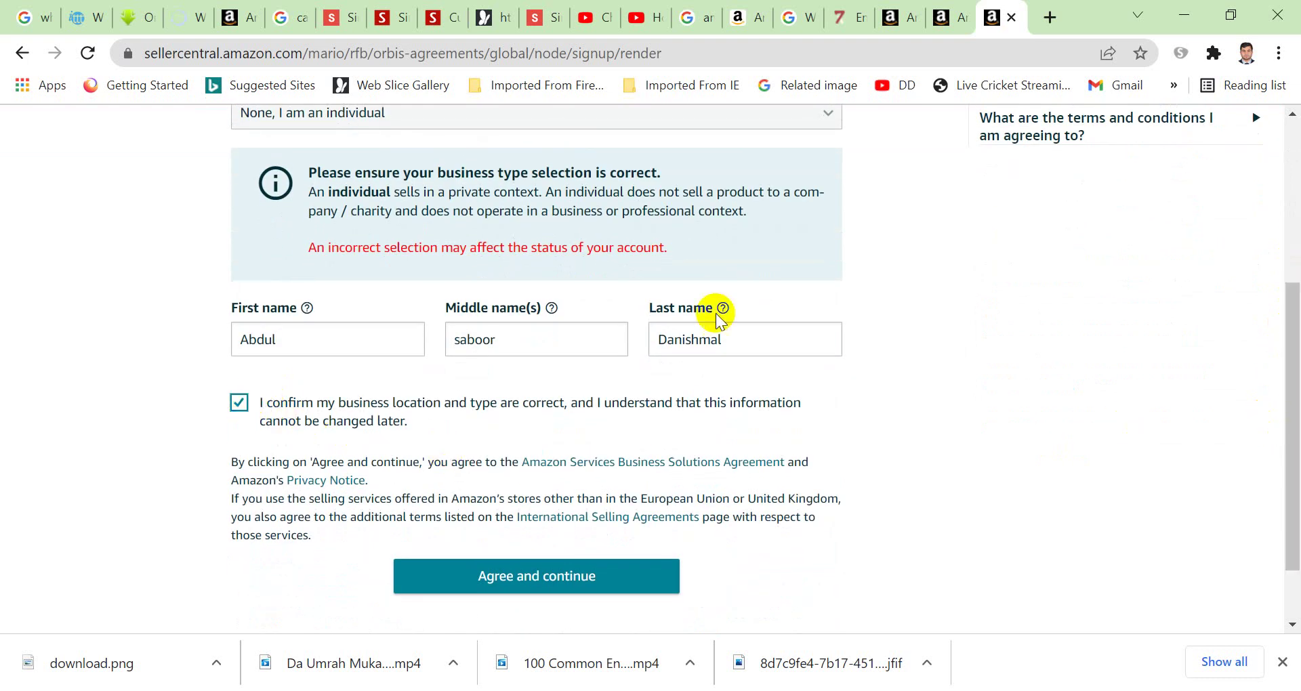
{"action": "left_click_drag", "start_coordinate": [1287, 310], "coordinate": [1293, 177]}
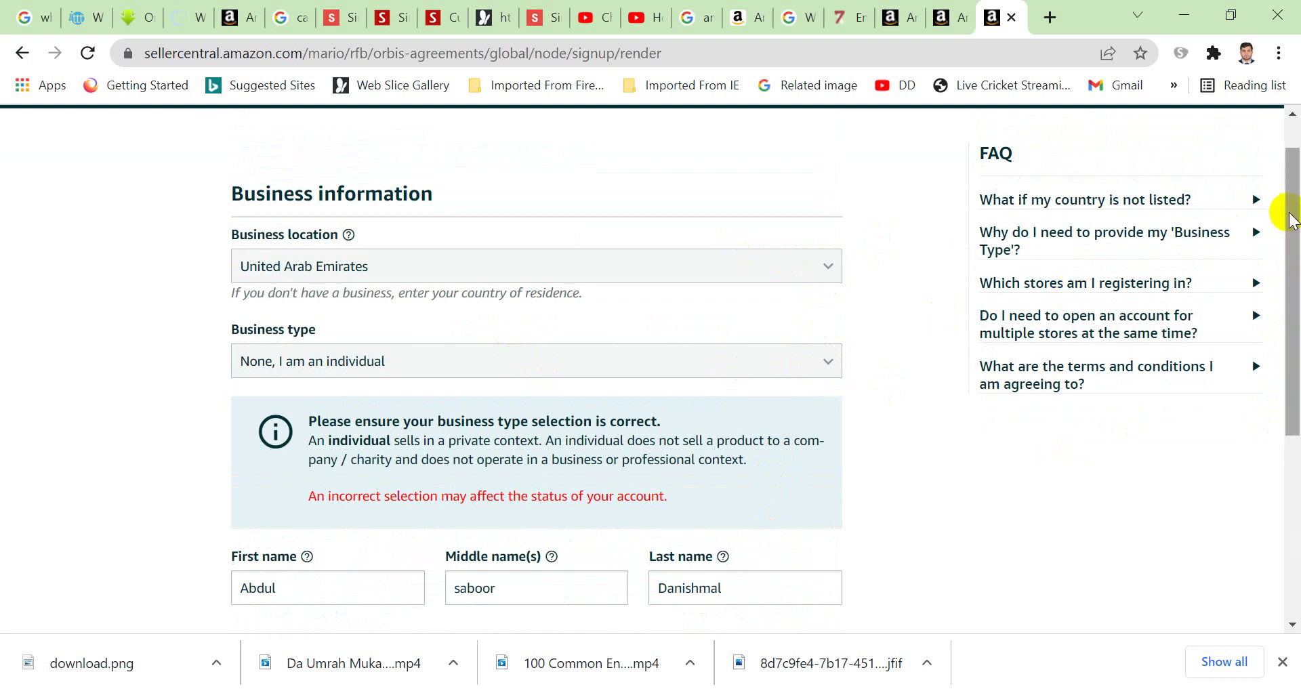
{"action": "scroll", "coordinate": [1294, 265], "scroll_direction": "down", "scroll_amount": 1}
{"action": "scroll", "coordinate": [1295, 265], "scroll_direction": "down", "scroll_amount": 4}
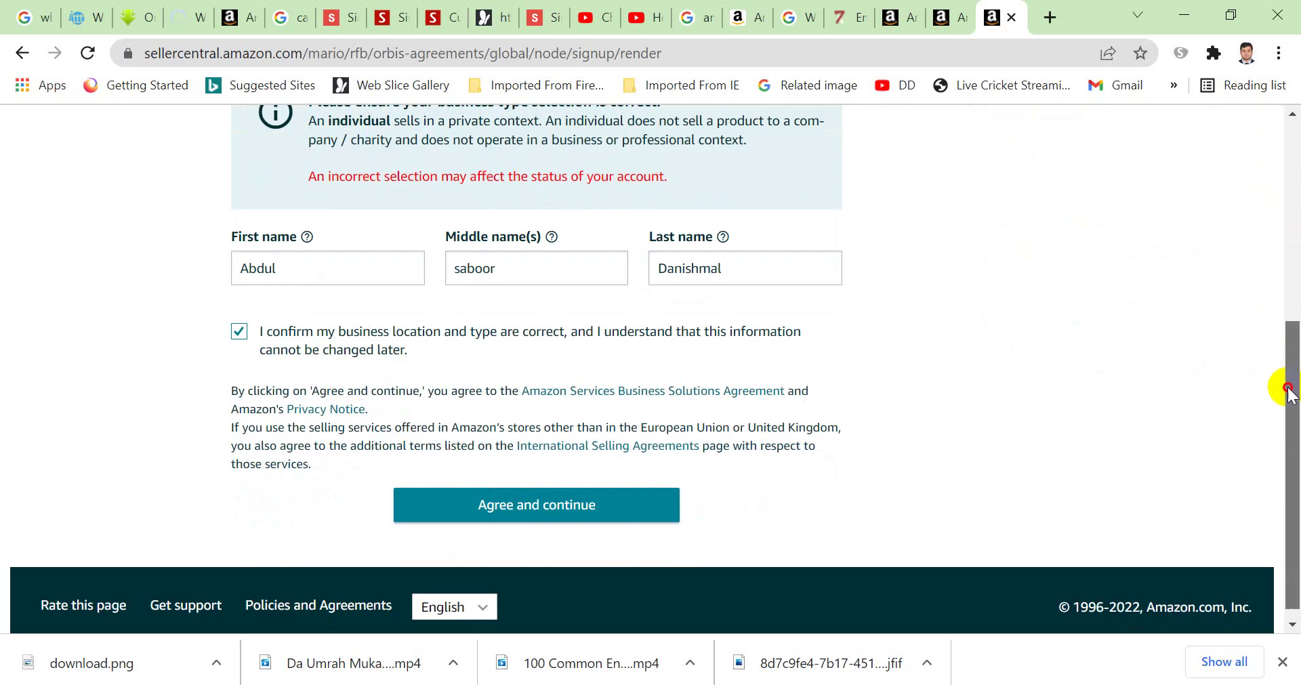
{"action": "left_click", "coordinate": [536, 504]}
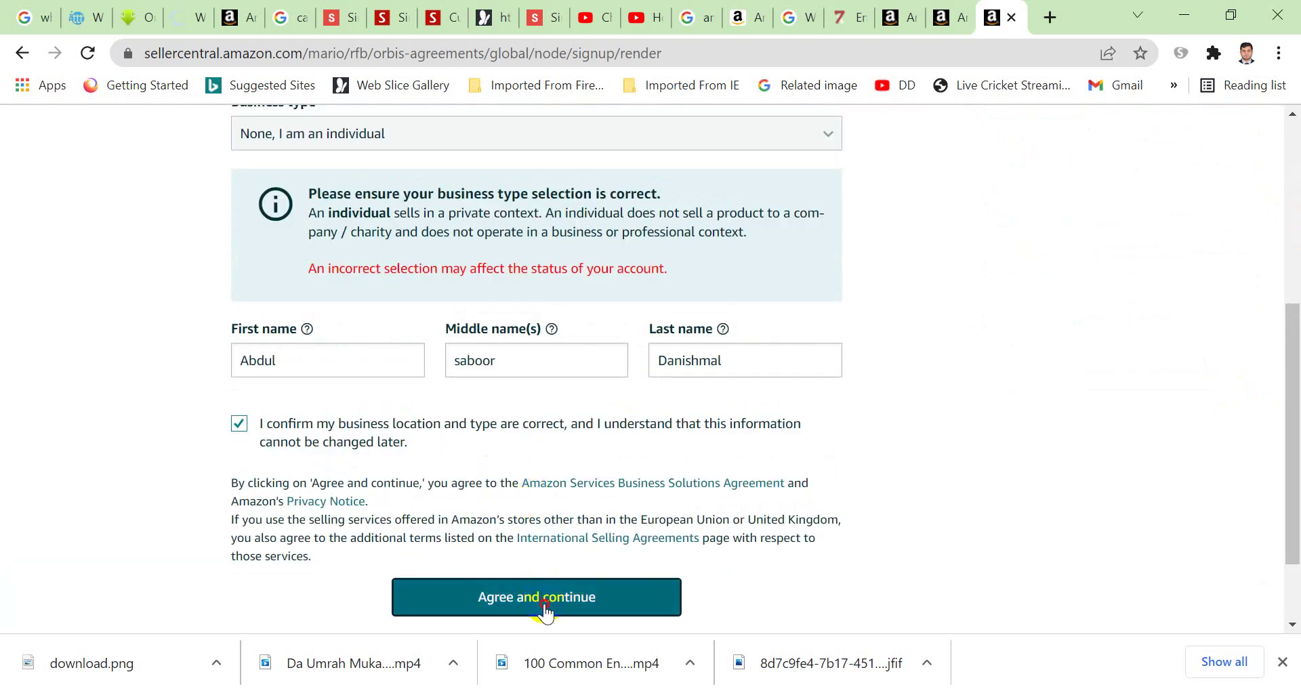
{"action": "left_click", "coordinate": [544, 603]}
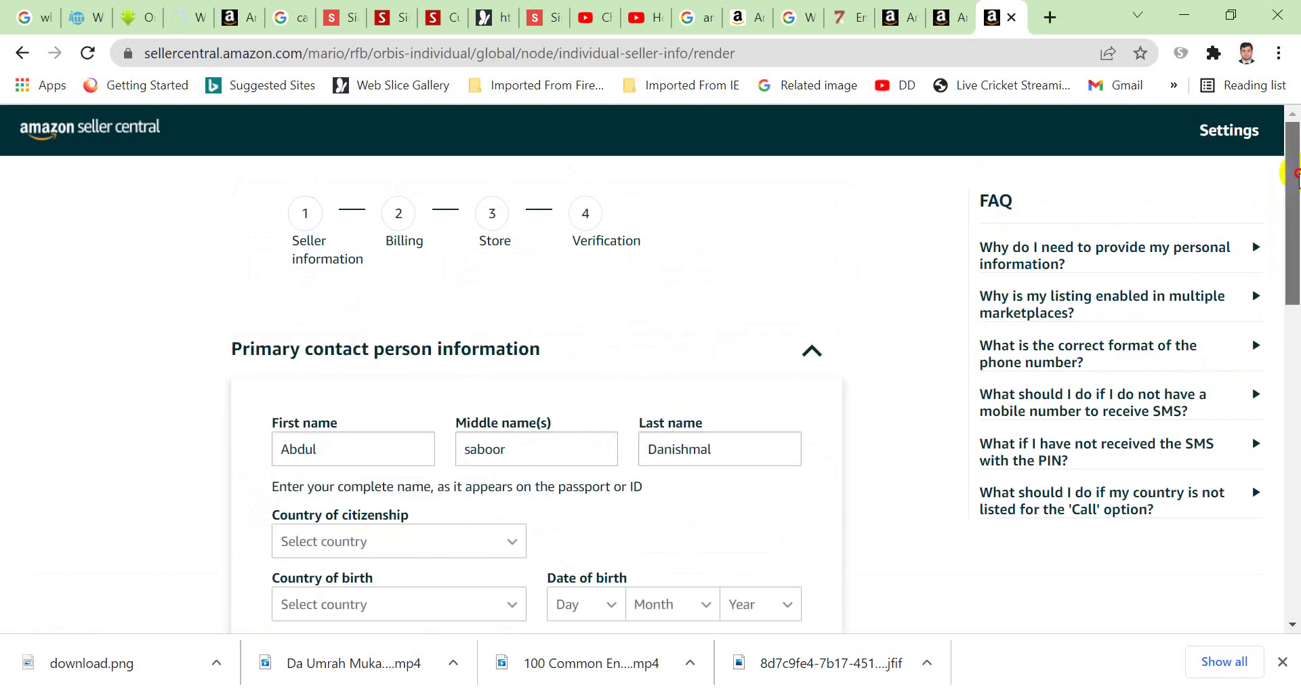
- Set both country of citizenship and country of birth to Afghanistan
{"action": "left_click_drag", "start_coordinate": [1294, 178], "coordinate": [1293, 252]}
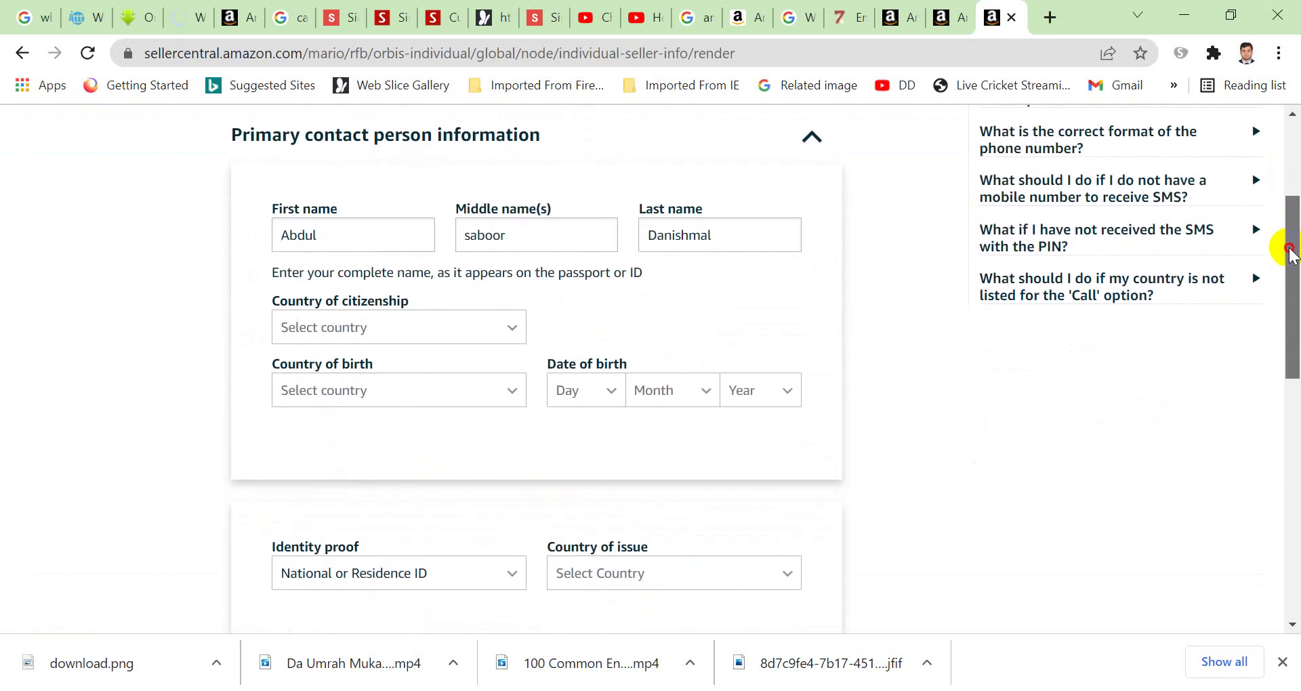
{"action": "left_click", "coordinate": [415, 329]}
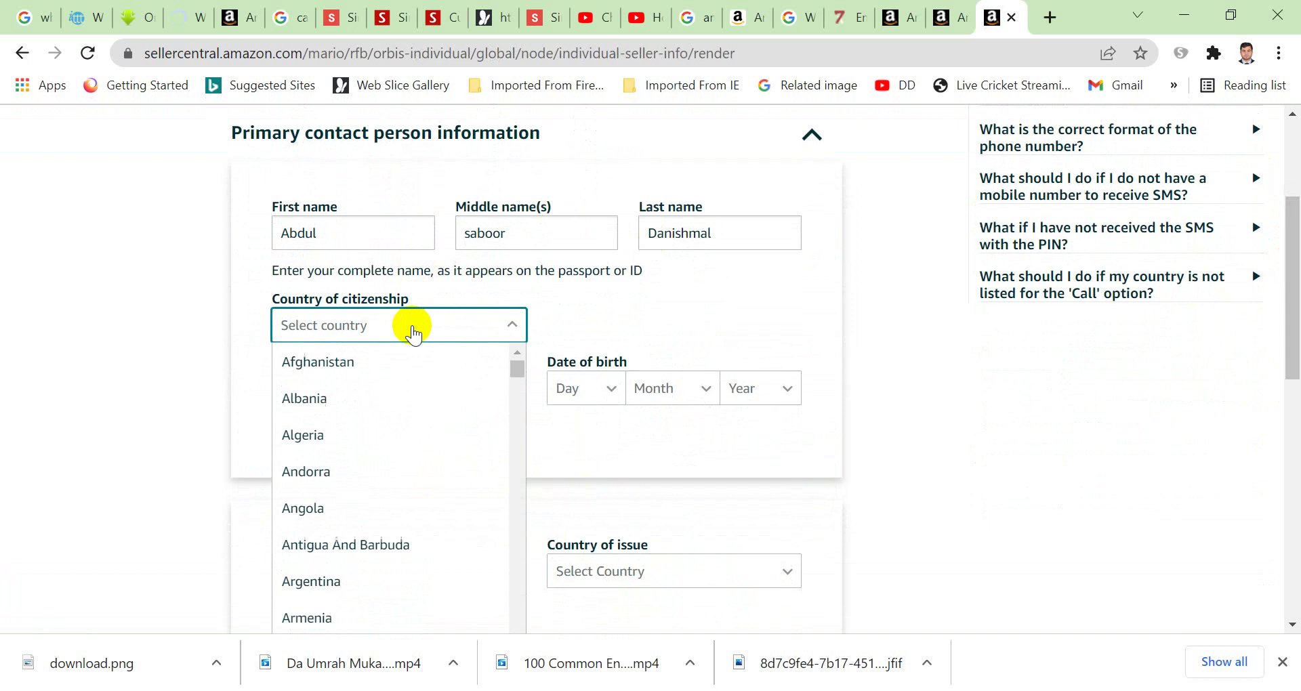
{"action": "left_click", "coordinate": [576, 308]}
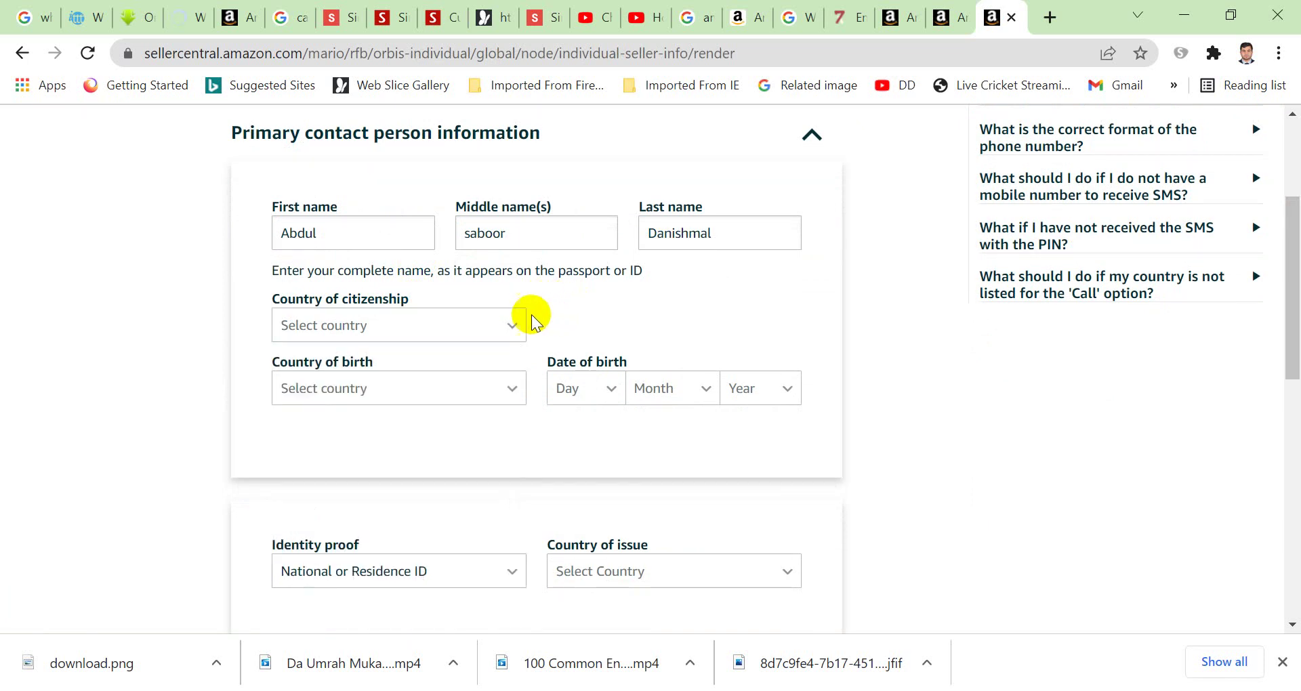
{"action": "left_click", "coordinate": [457, 329]}
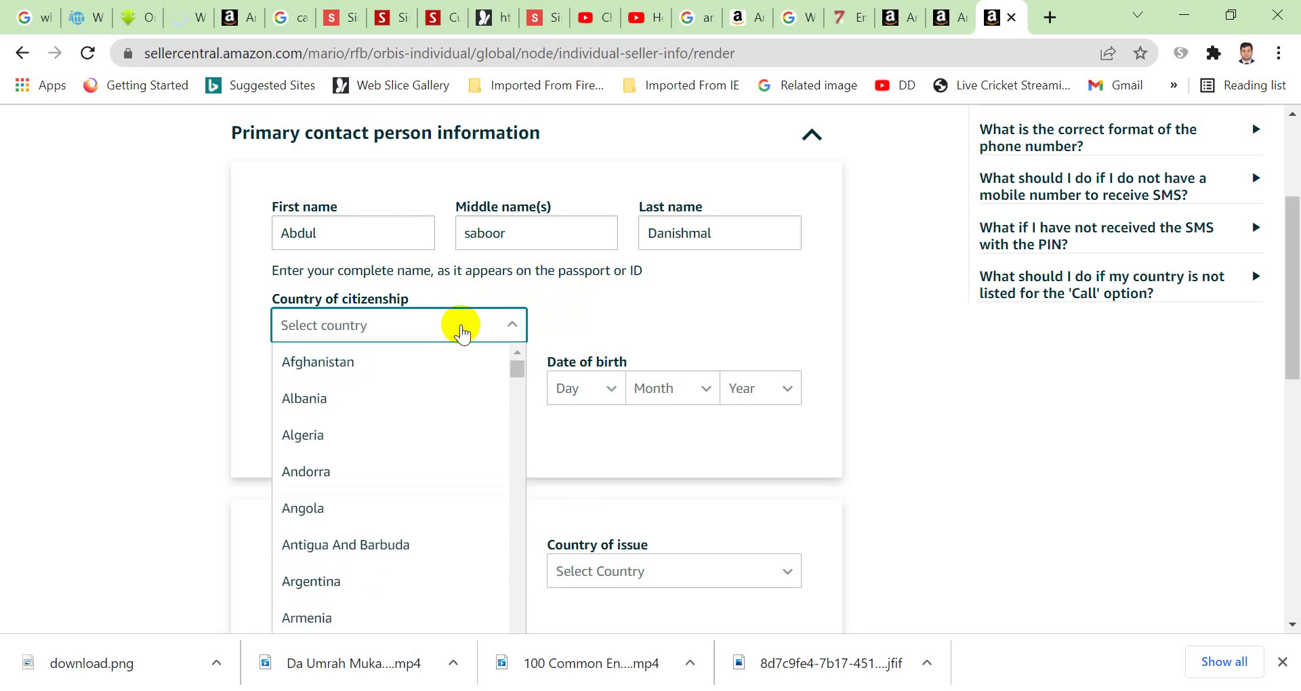
{"action": "left_click", "coordinate": [375, 371]}
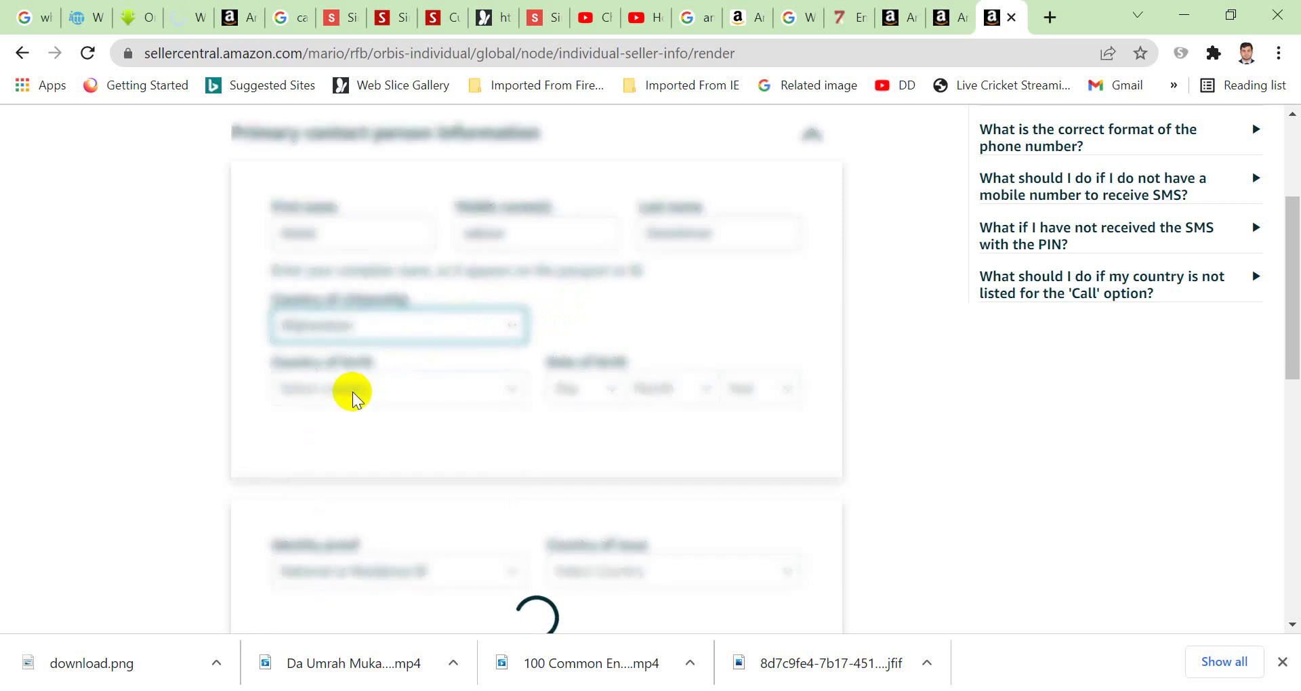
{"action": "left_click", "coordinate": [353, 397]}
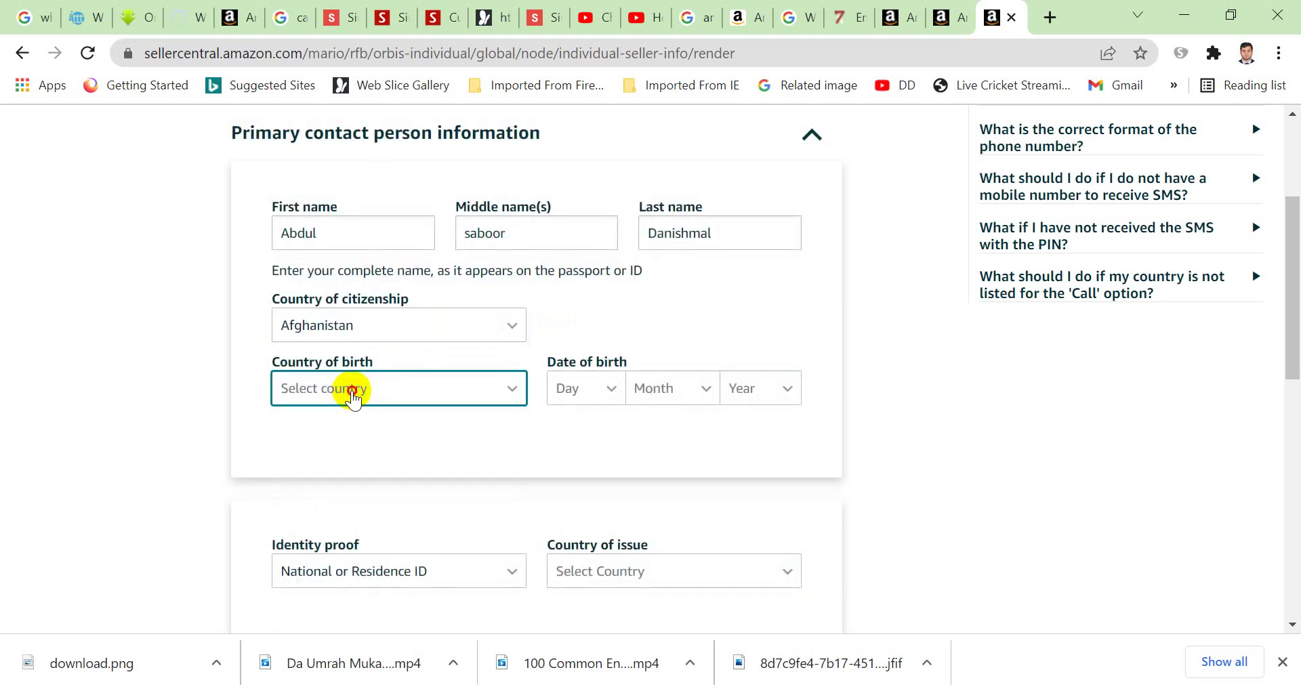
{"action": "left_click", "coordinate": [348, 421]}
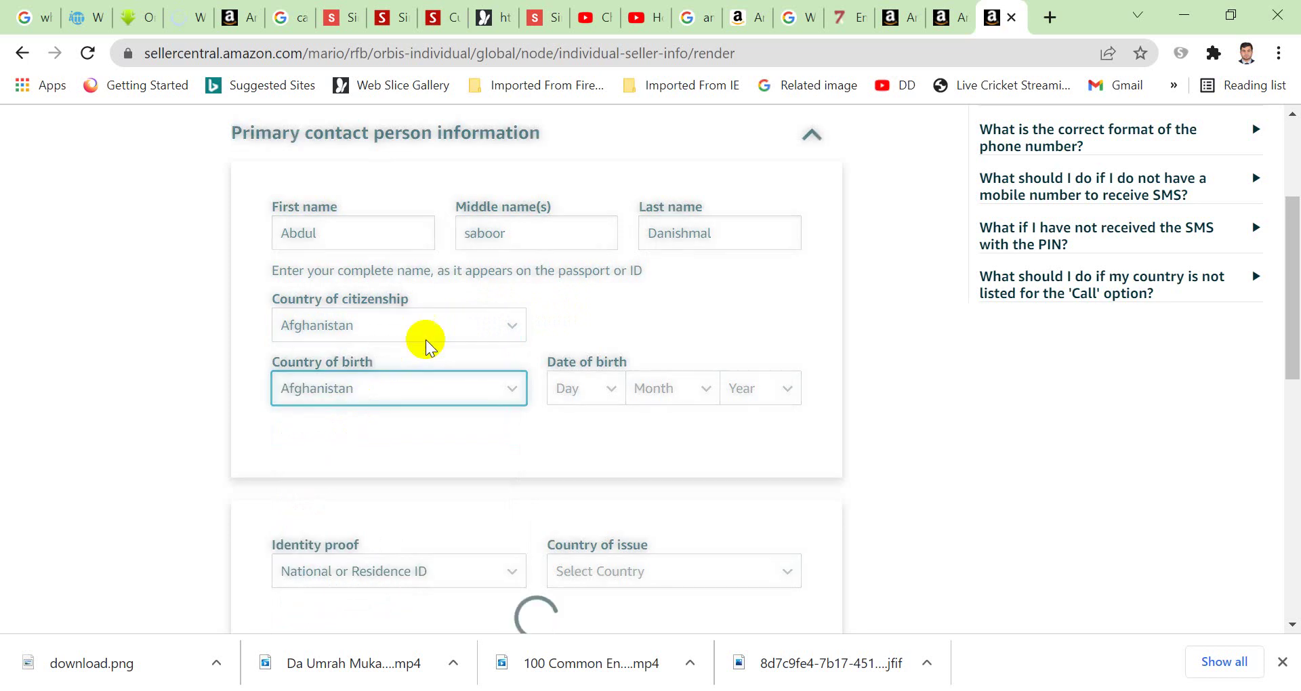
{"action": "left_click", "coordinate": [610, 397]}
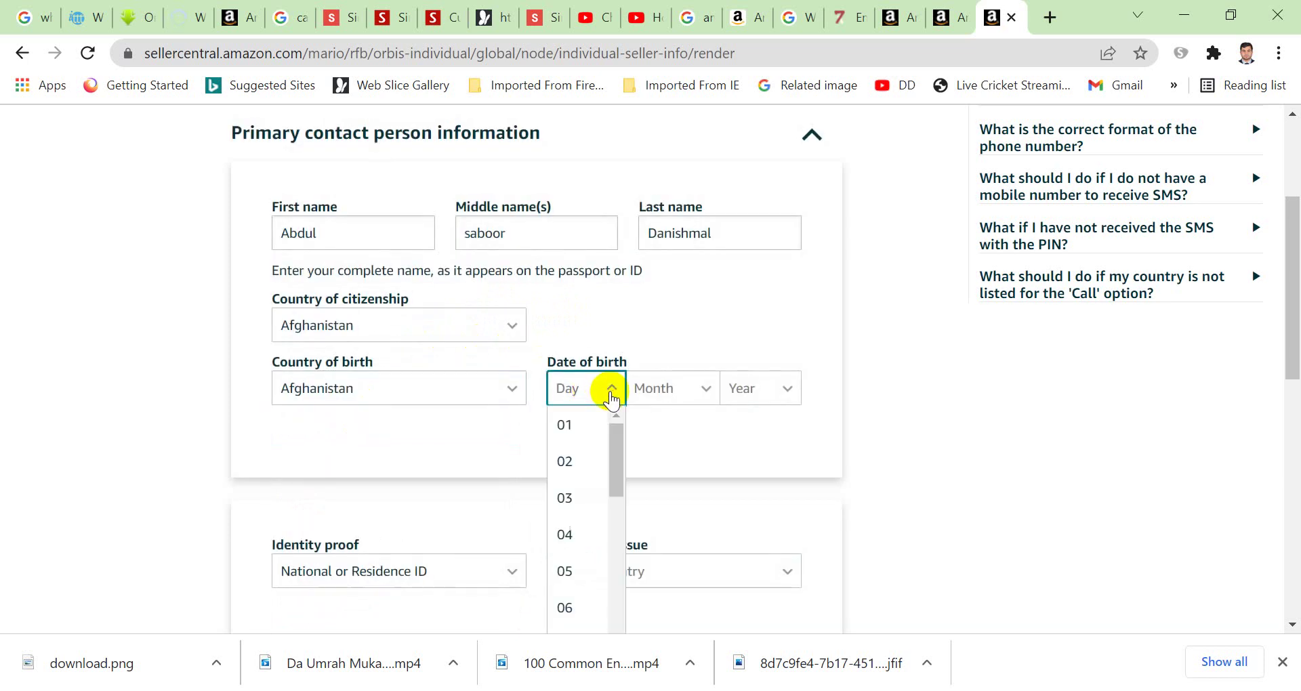
{"action": "left_click_drag", "start_coordinate": [619, 450], "coordinate": [610, 651]}
{"action": "left_click", "coordinate": [571, 615]}
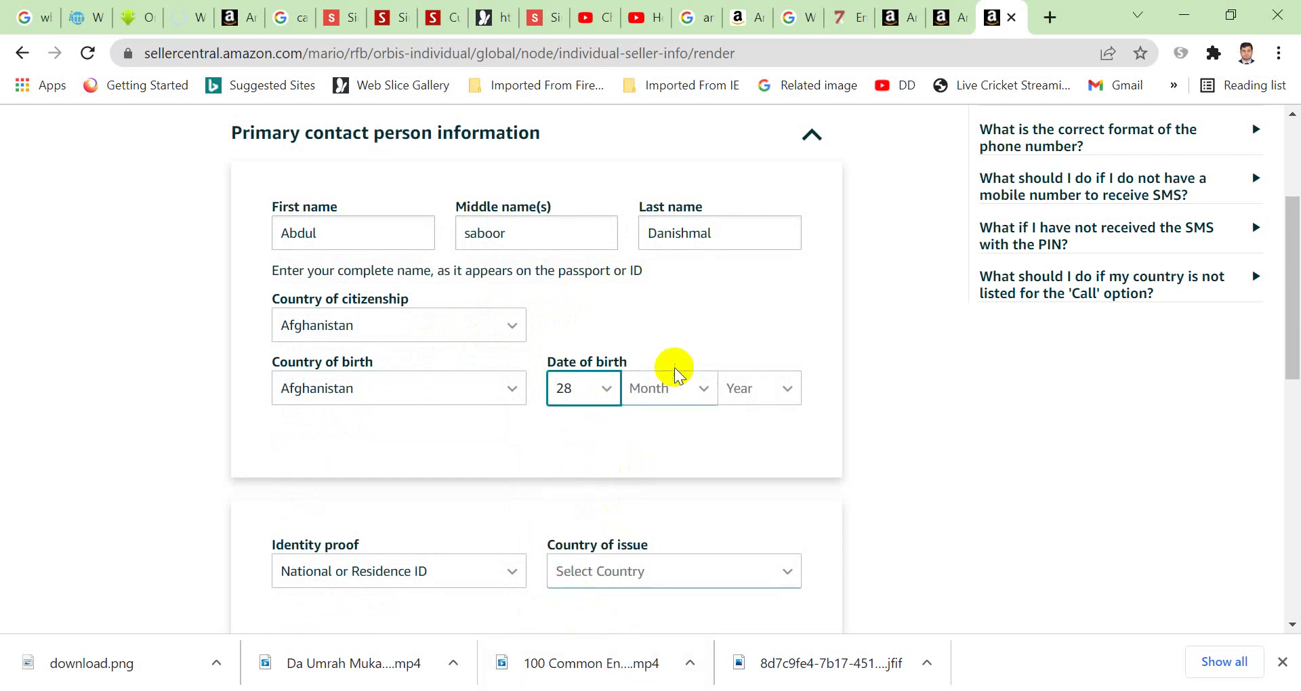
{"action": "left_click", "coordinate": [696, 396]}
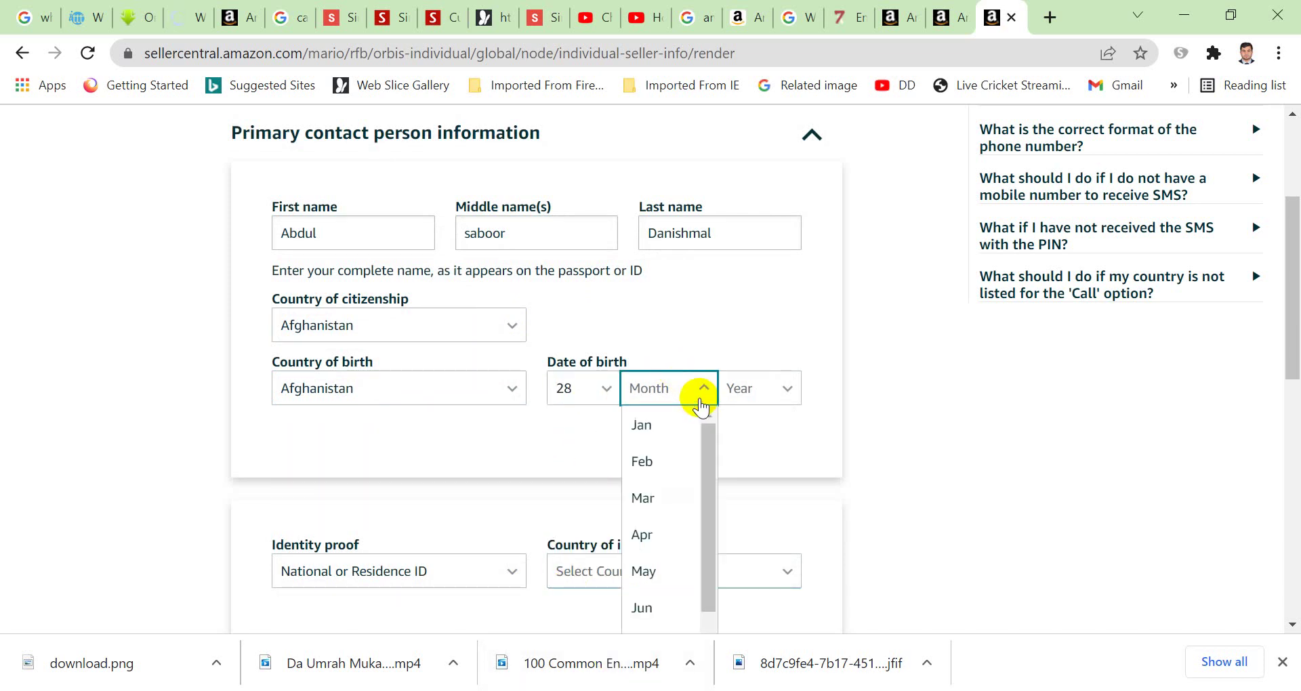
{"action": "left_click", "coordinate": [651, 535]}
{"action": "left_click", "coordinate": [772, 387]}
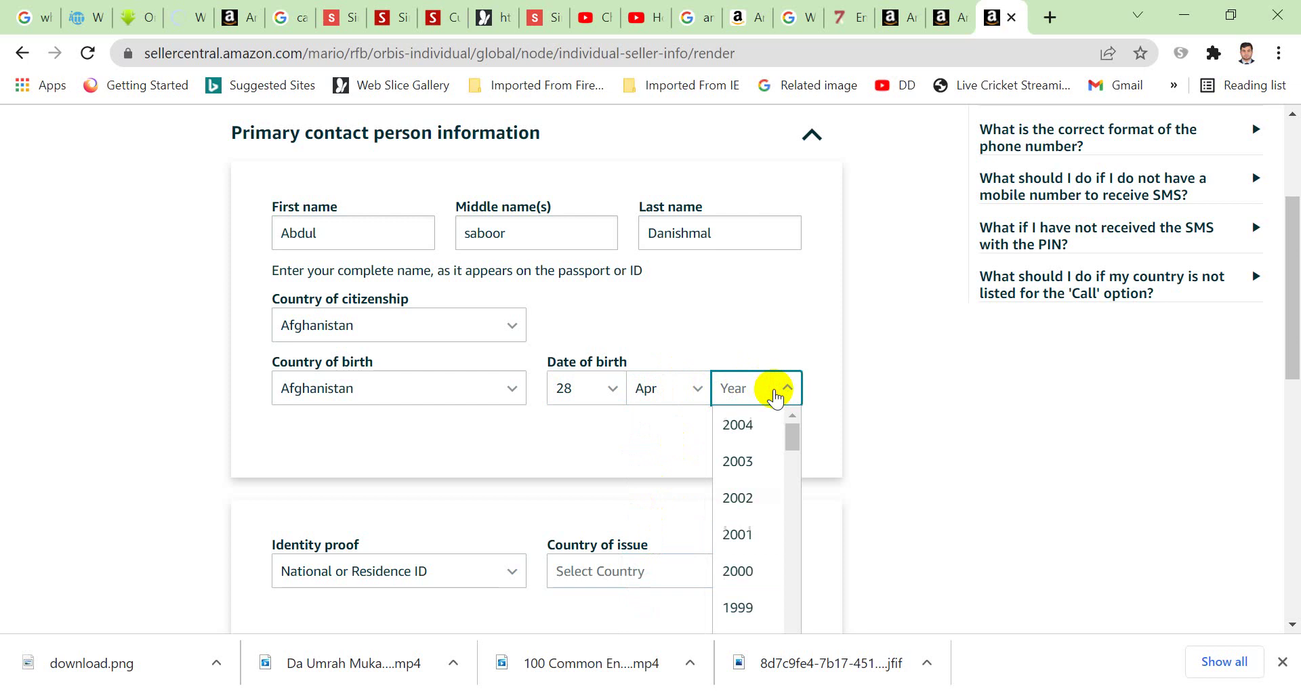
{"action": "left_click_drag", "start_coordinate": [791, 439], "coordinate": [793, 495]}
{"action": "left_click", "coordinate": [749, 459]}
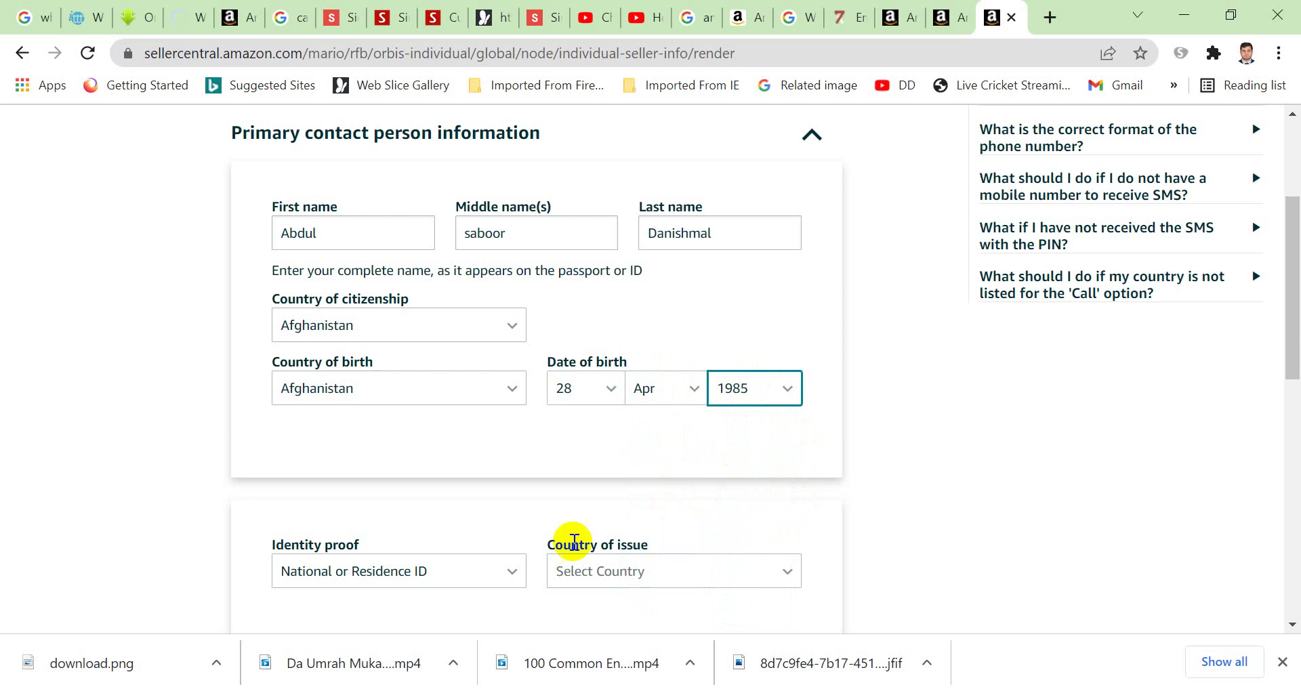
- Set Afghanistan as the identity document's country of issue
{"action": "left_click", "coordinate": [421, 577]}
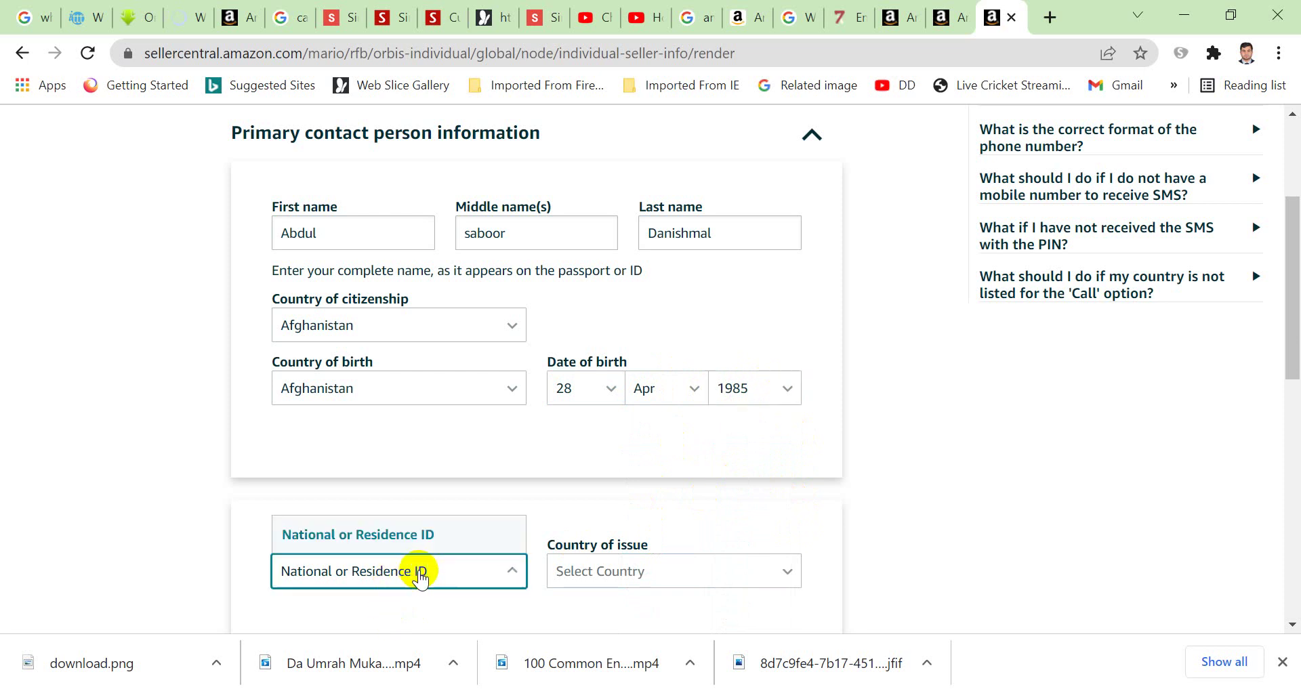
{"action": "left_click", "coordinate": [615, 574]}
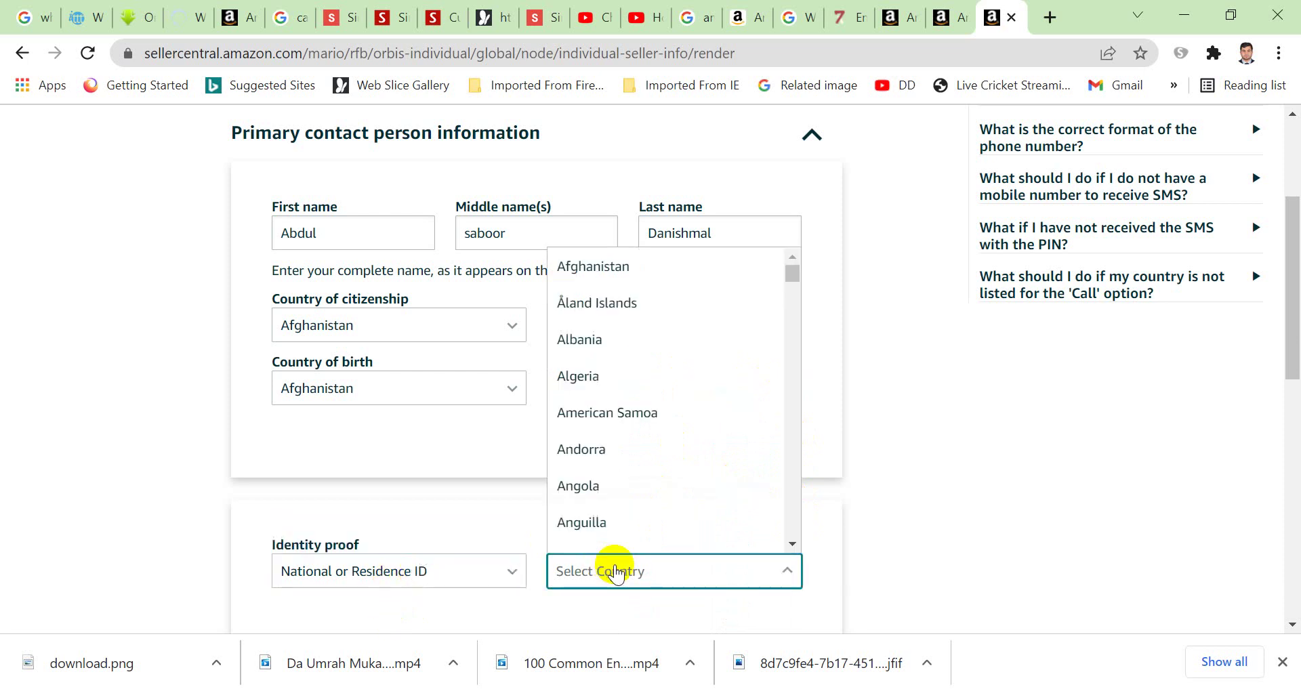
{"action": "left_click", "coordinate": [679, 270]}
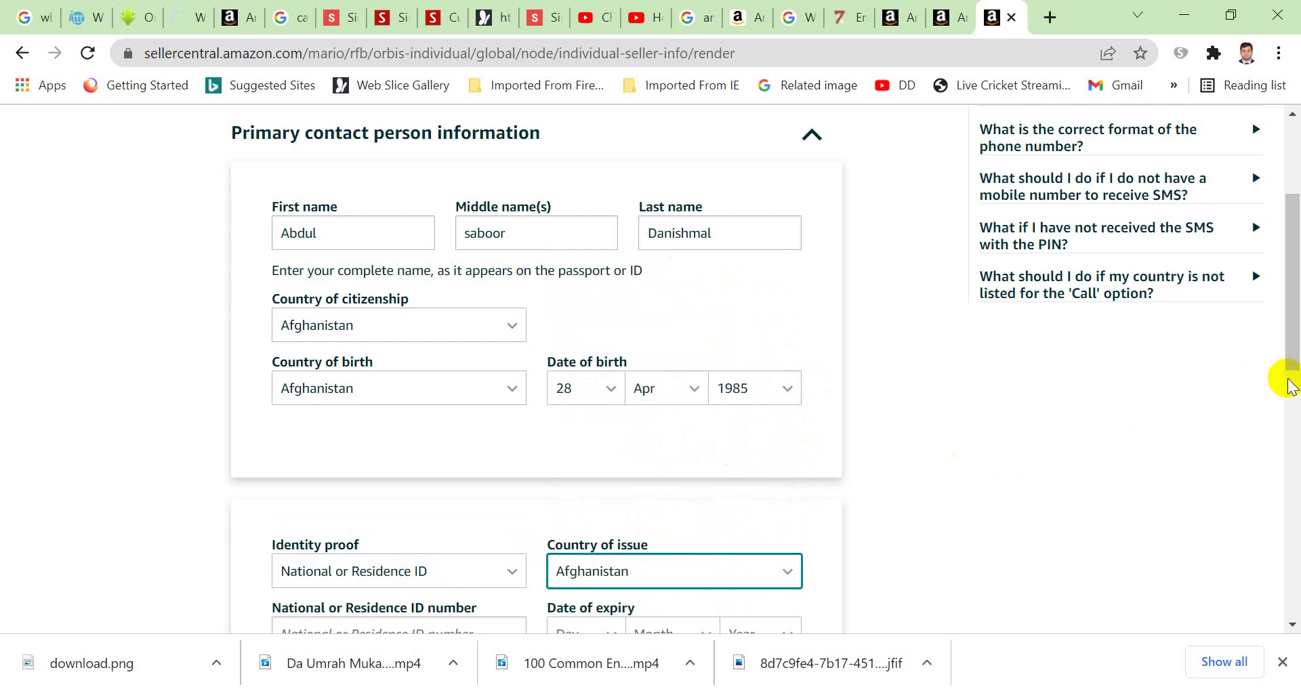
{"action": "left_click_drag", "start_coordinate": [1290, 328], "coordinate": [1294, 423]}
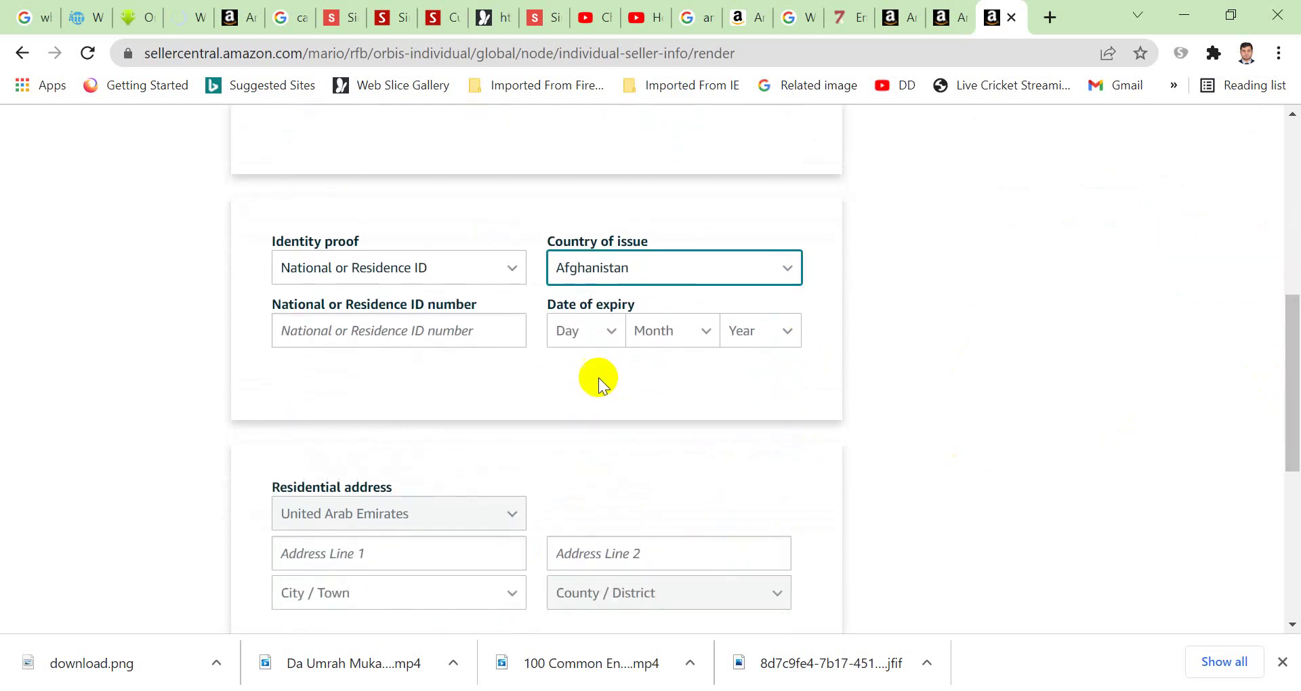
- Enter a provisional ID number and set the ID expiry day to 04 and month to Apr
{"action": "left_click", "coordinate": [439, 326]}
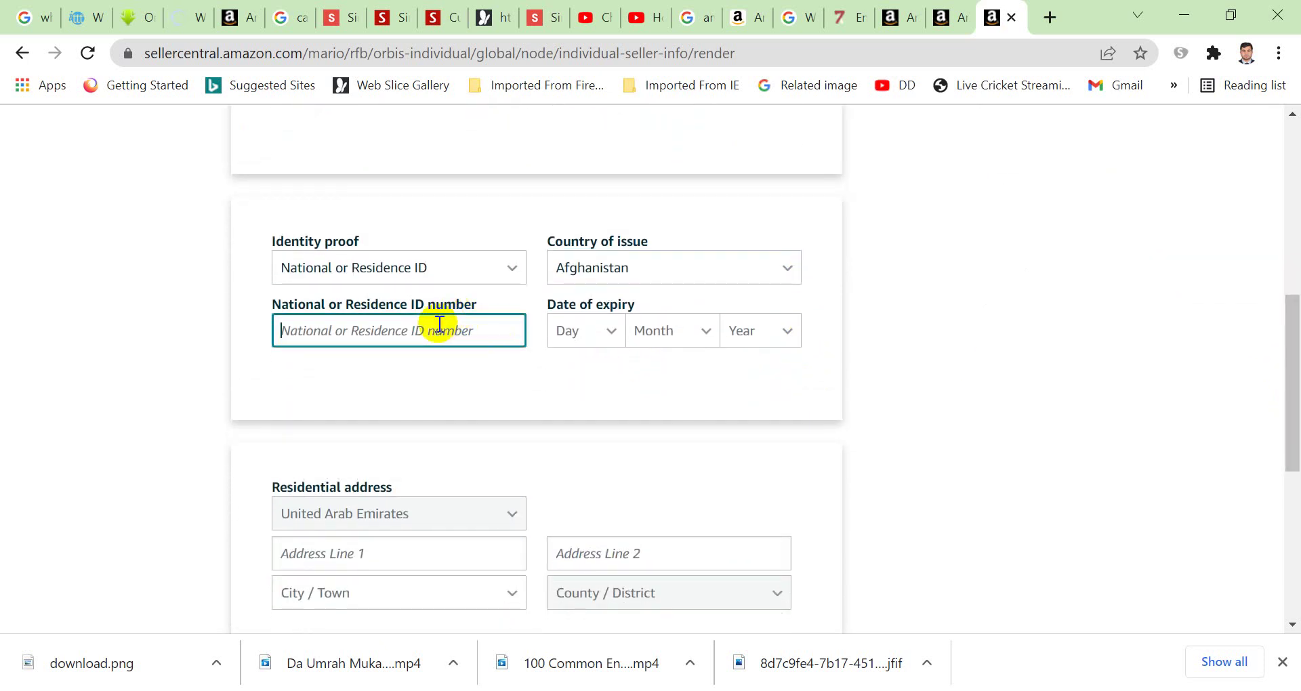
{"action": "type", "text": "Afghani"}
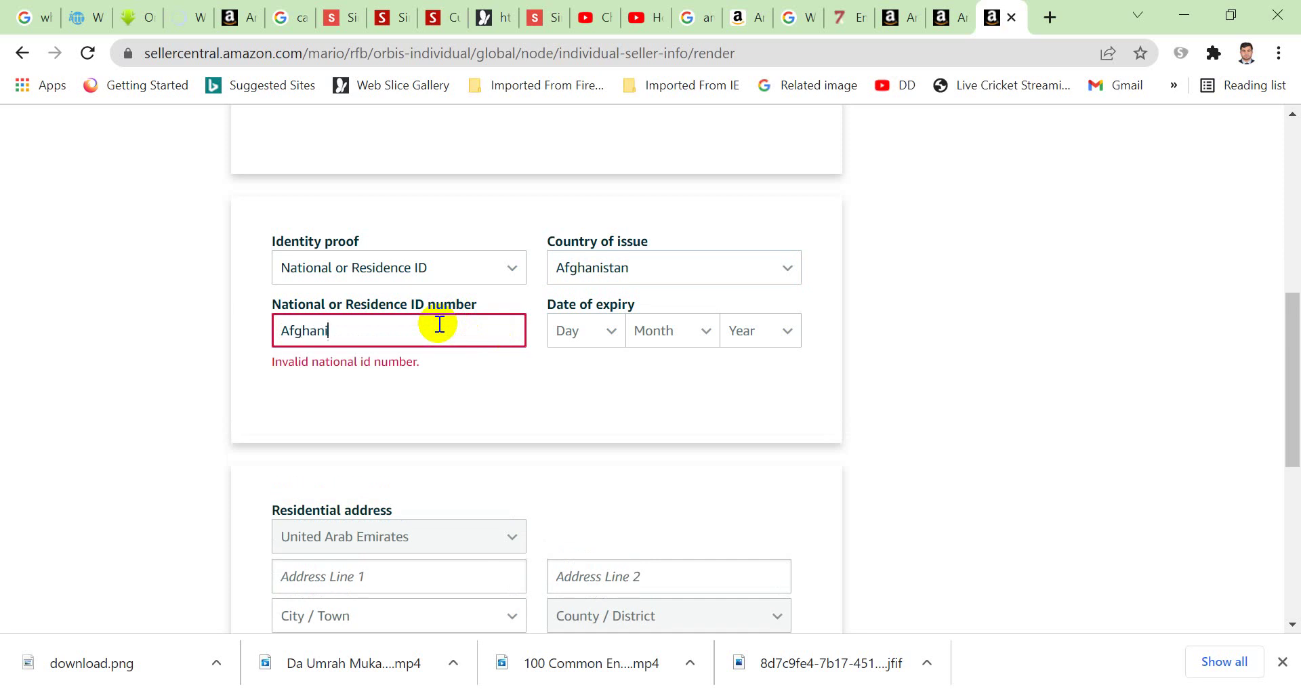
{"action": "key", "text": "Tab"}
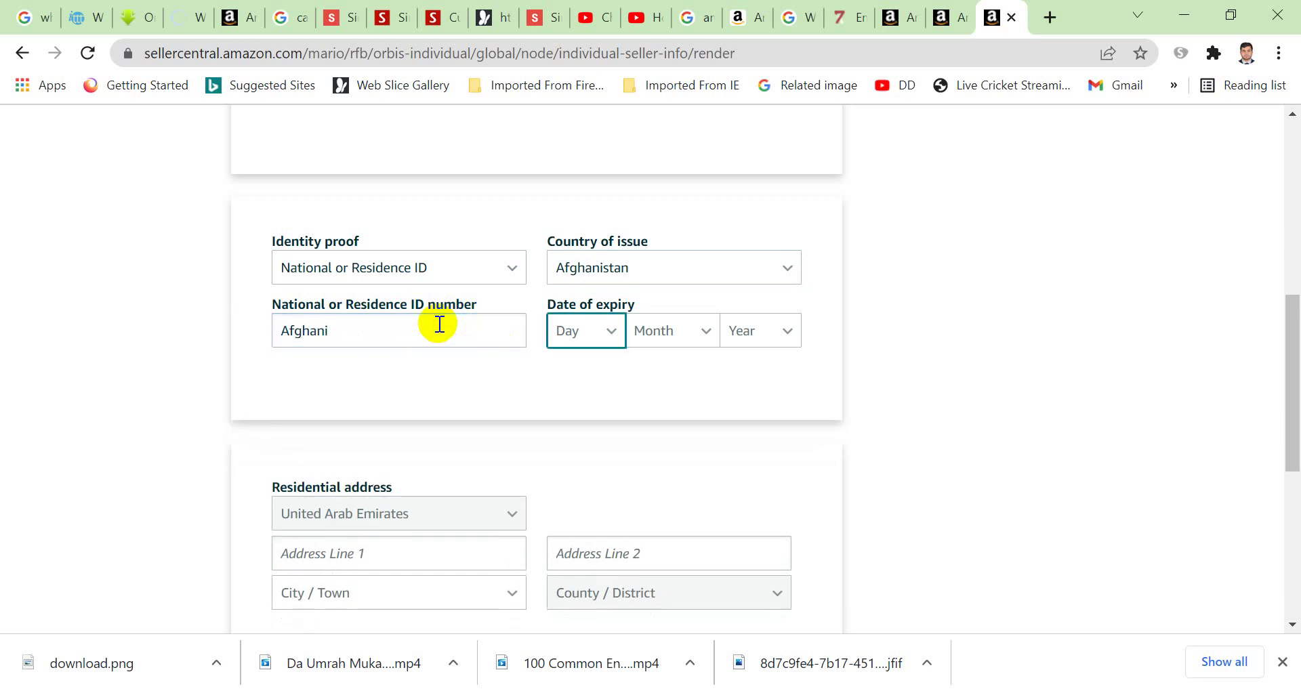
{"action": "left_click", "coordinate": [612, 334]}
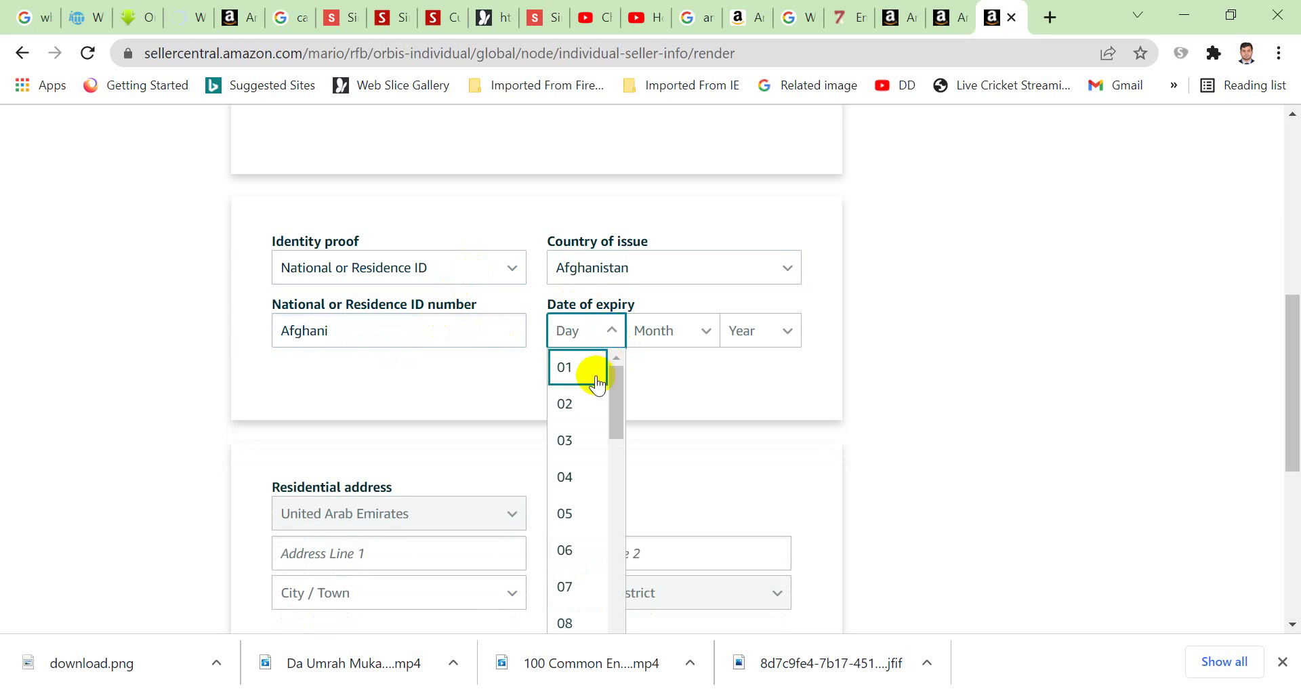
{"action": "left_click", "coordinate": [569, 476]}
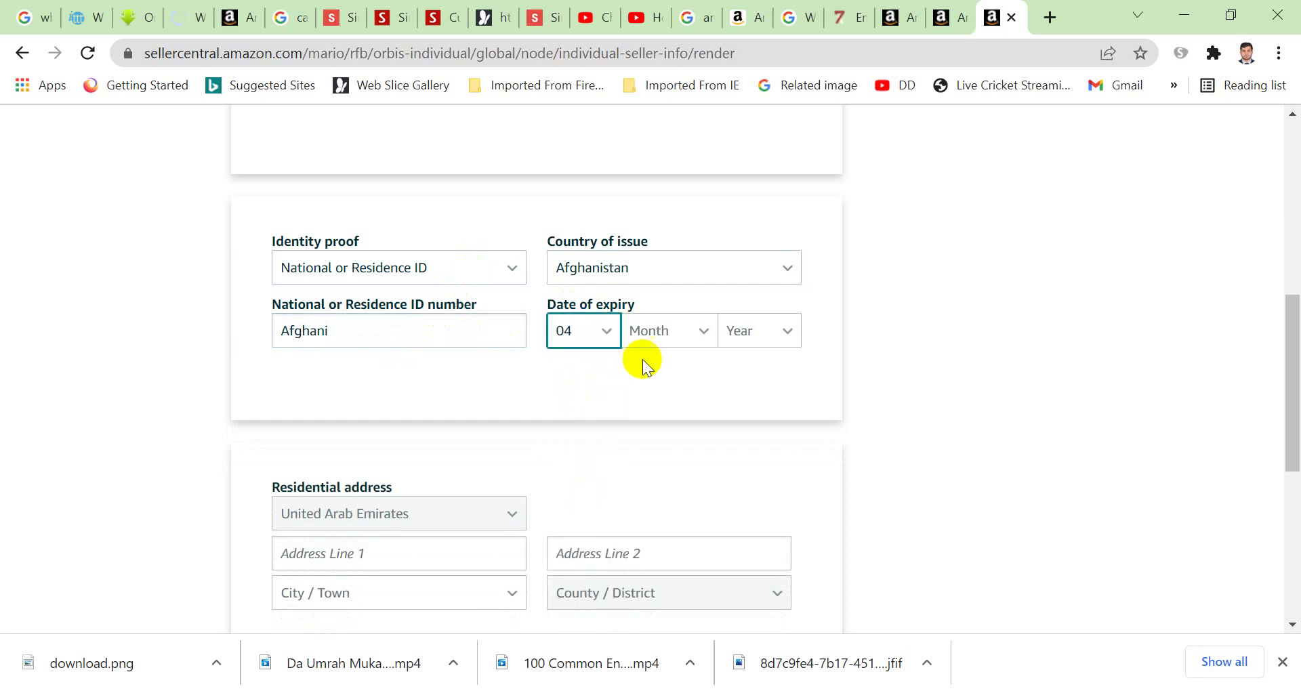
{"action": "left_click", "coordinate": [653, 333]}
{"action": "left_click", "coordinate": [655, 488]}
{"action": "left_click", "coordinate": [788, 333]}
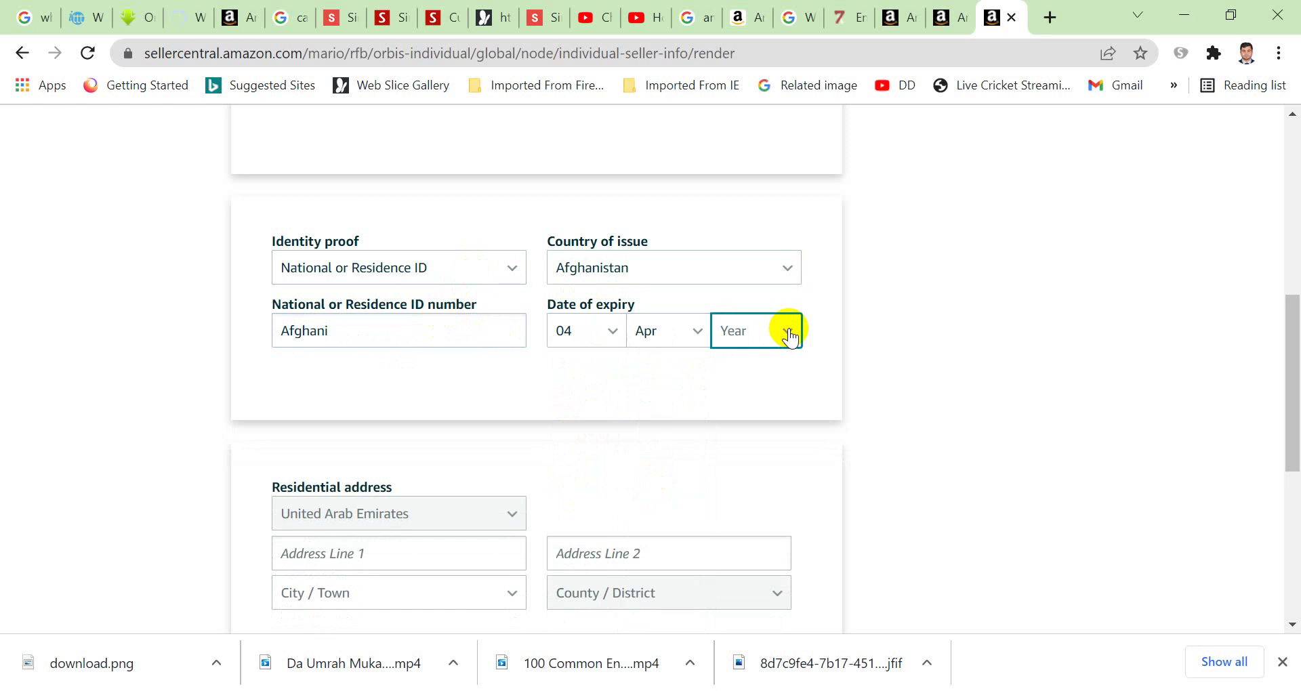
{"action": "left_click", "coordinate": [805, 373]}
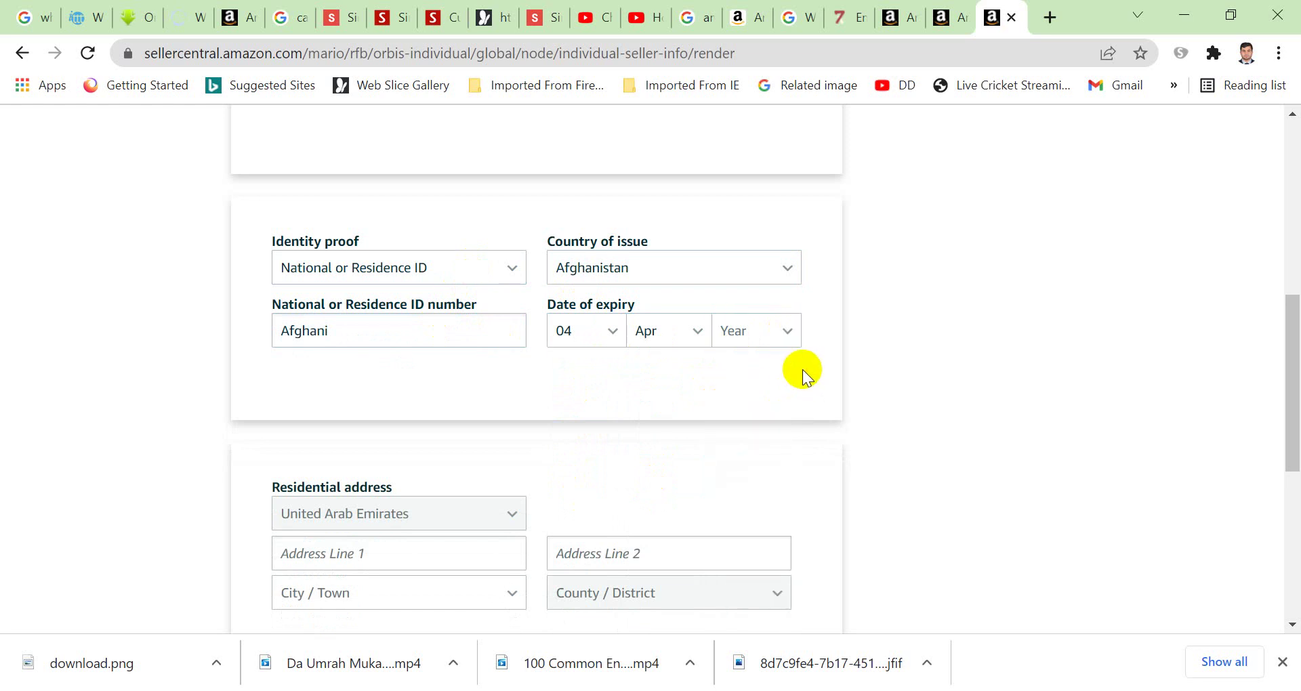
{"action": "left_click", "coordinate": [785, 333]}
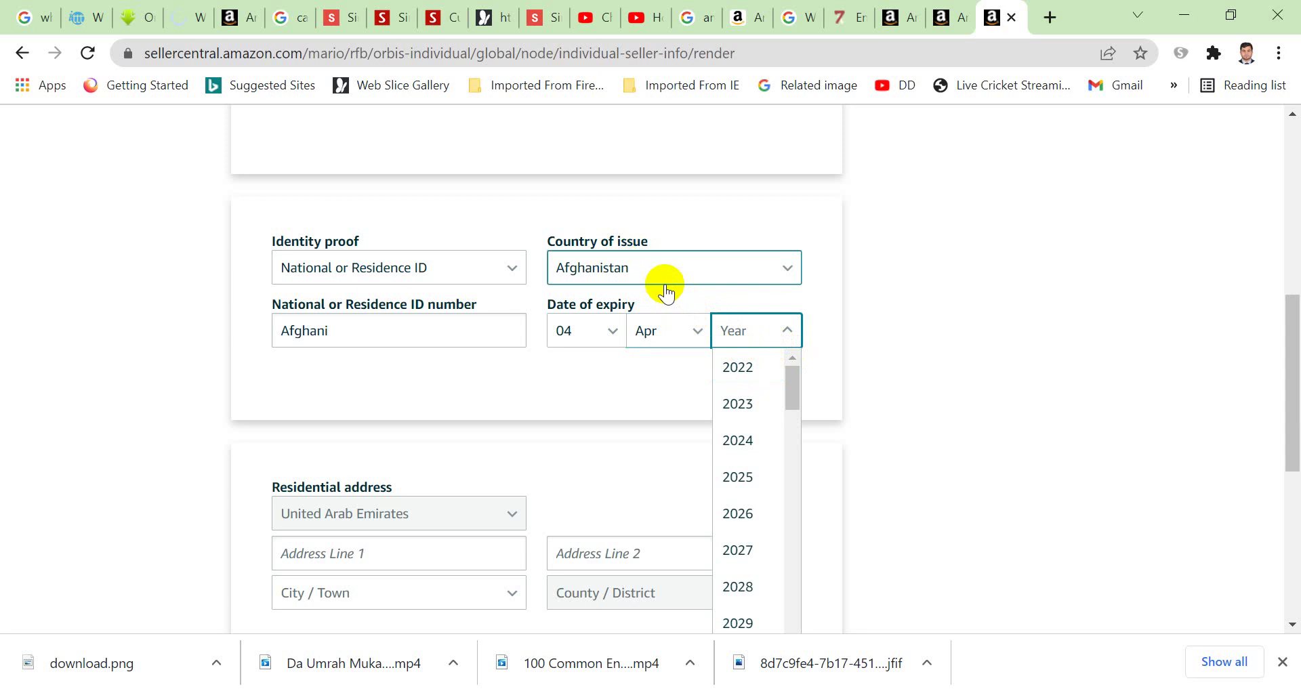
- Keep National or Residence ID as proof type and change the issuing country to United Arab Emirates
{"action": "left_click", "coordinate": [485, 278]}
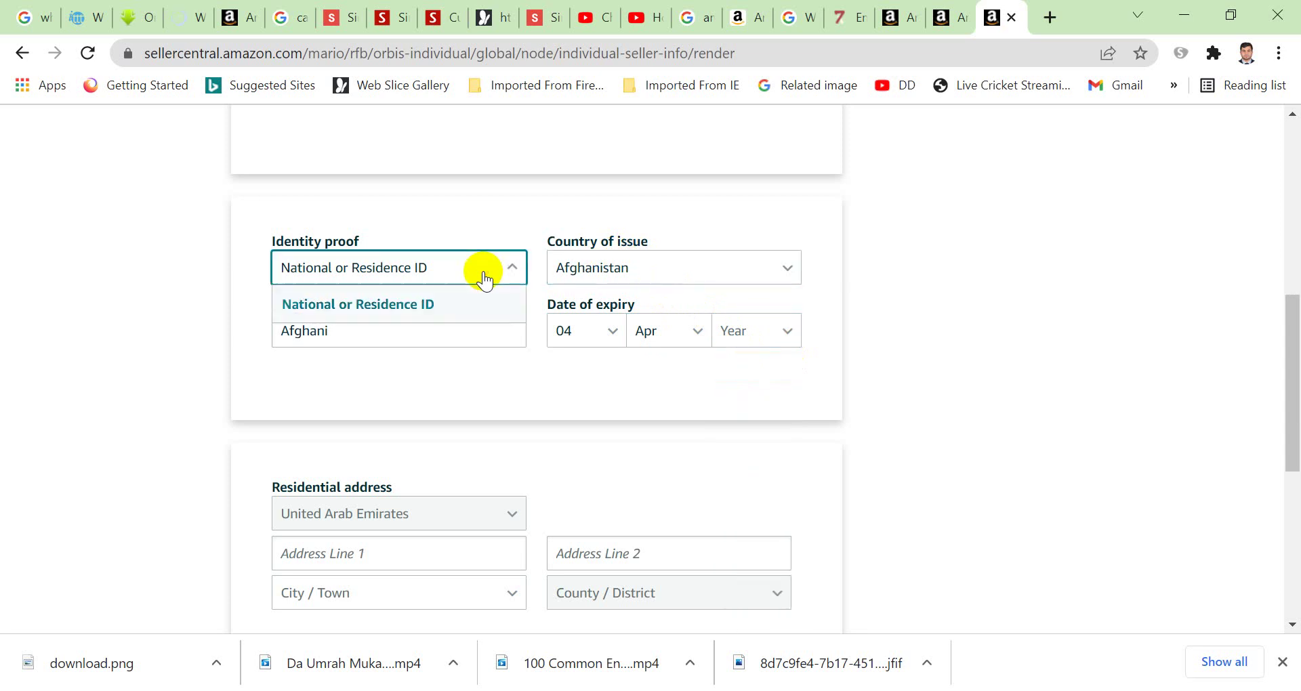
{"action": "left_click", "coordinate": [453, 302]}
{"action": "left_click", "coordinate": [601, 264]}
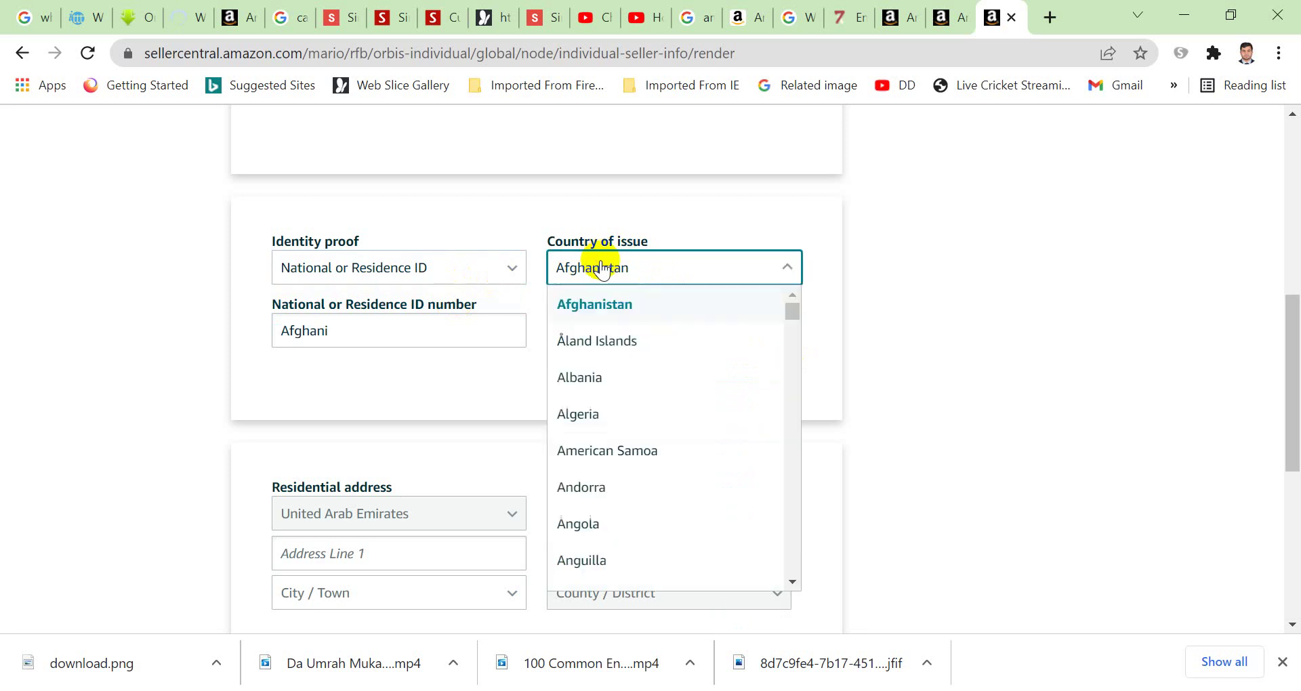
{"action": "key", "text": "u"}
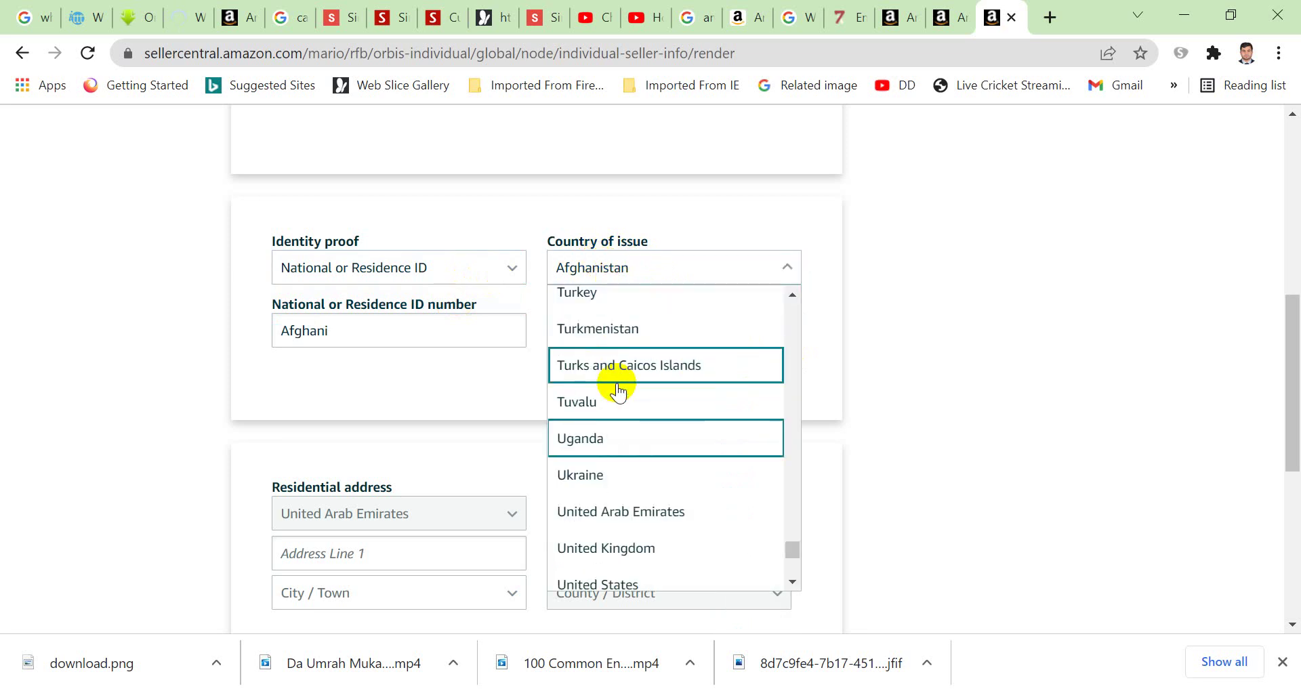
{"action": "left_click", "coordinate": [655, 505]}
- Replace the ID number with the correct national ID and set the expiry year to 2023
{"action": "left_click", "coordinate": [485, 332]}
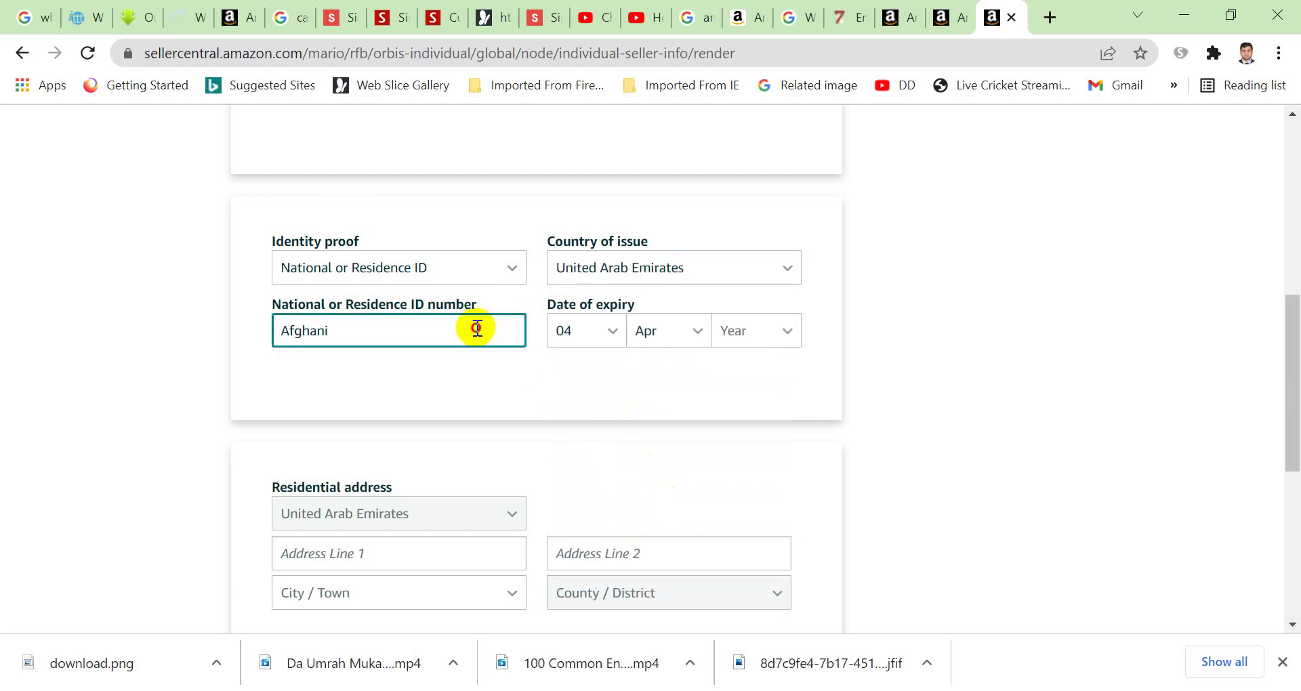
{"action": "left_click_drag", "start_coordinate": [476, 328], "coordinate": [249, 325]}
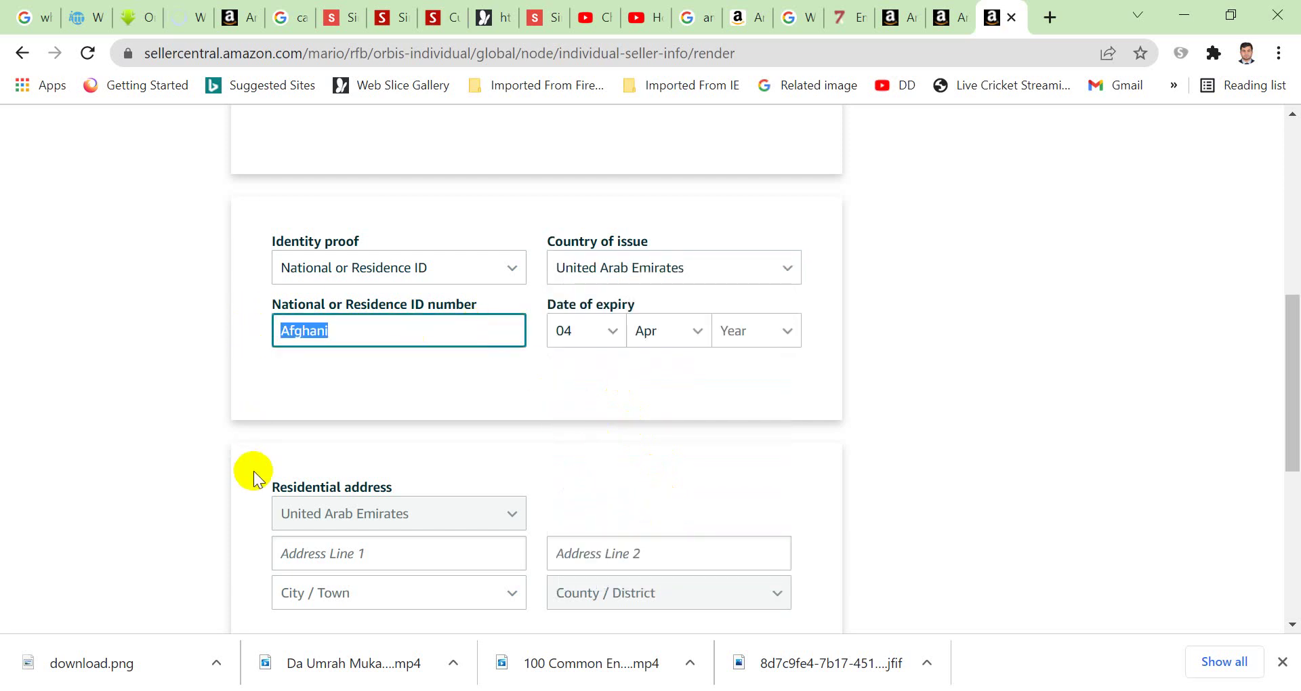
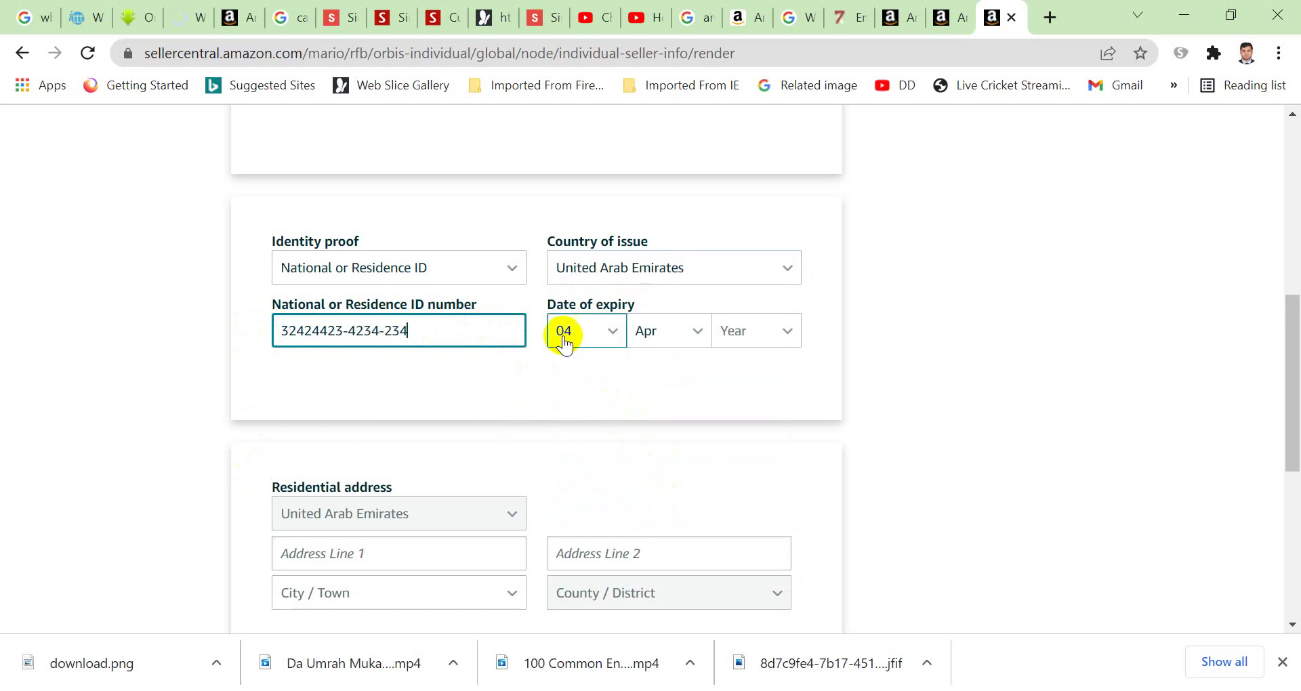
{"action": "left_click", "coordinate": [759, 339]}
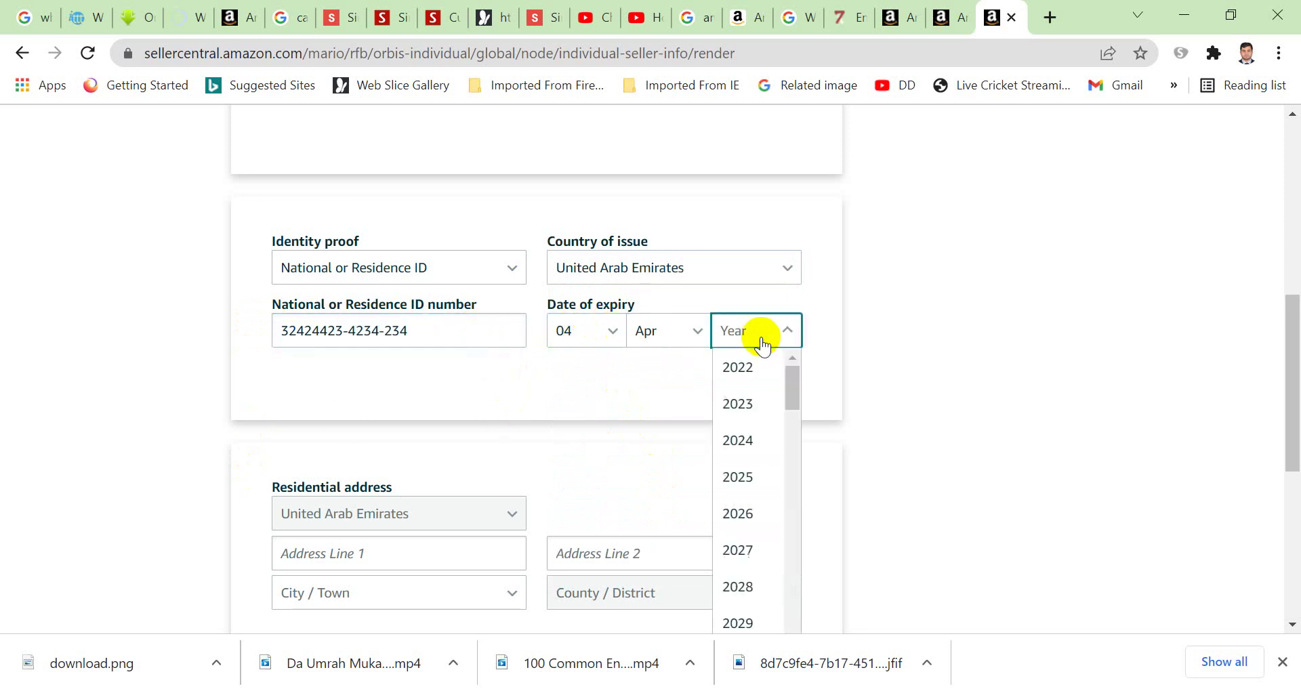
{"action": "left_click", "coordinate": [755, 405]}
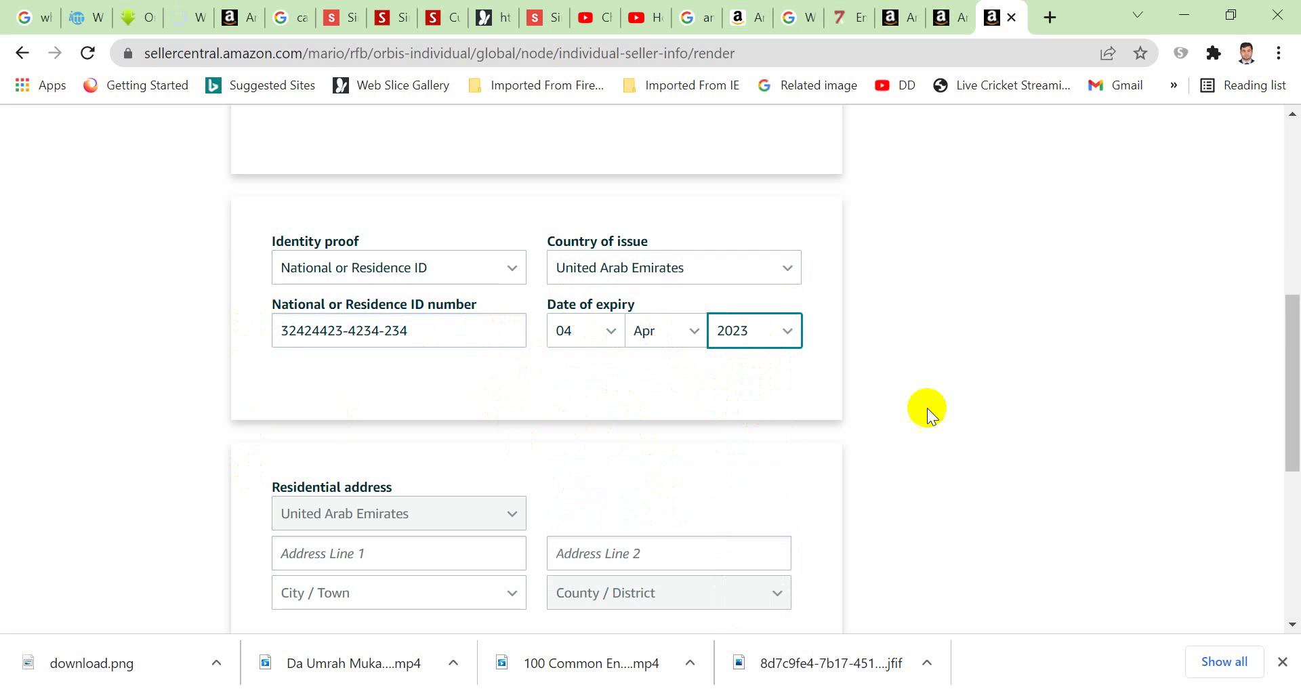
{"action": "left_click_drag", "start_coordinate": [1287, 337], "coordinate": [1278, 386]}
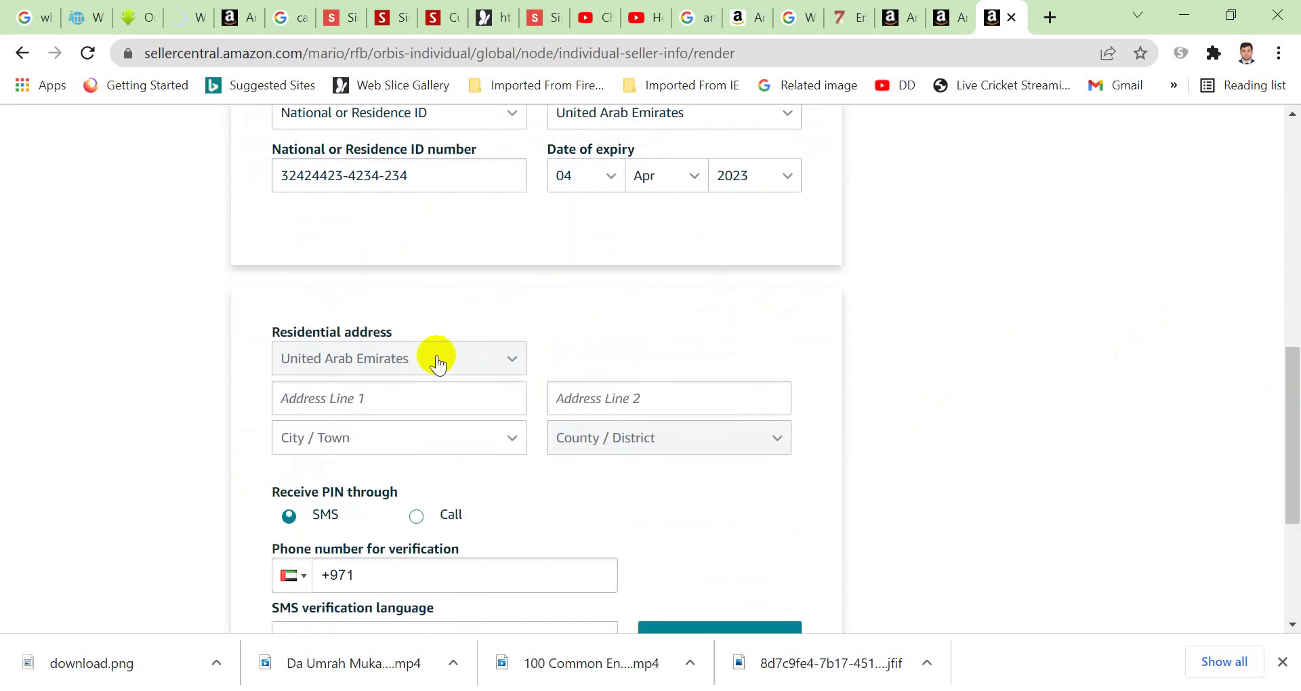
- Fill both address lines from suggestions and choose the city from the emirates list and a county/district
{"action": "left_click", "coordinate": [425, 406]}
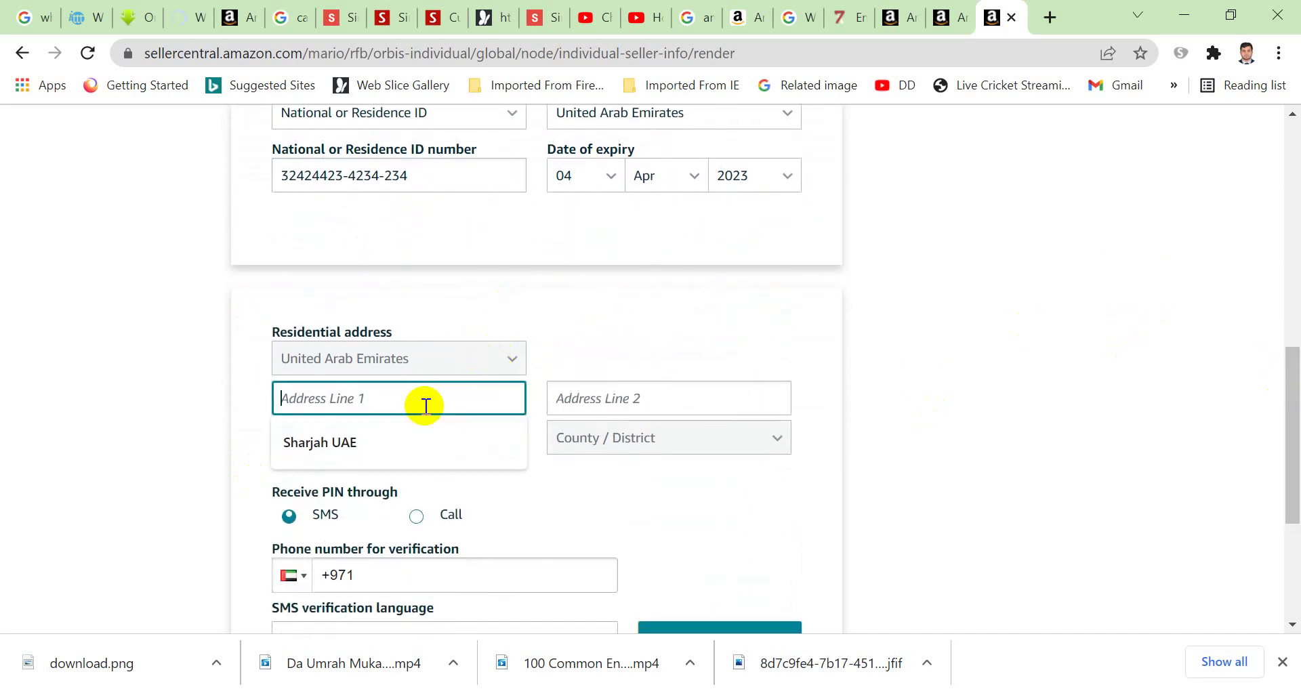
{"action": "left_click", "coordinate": [396, 454]}
{"action": "left_click", "coordinate": [395, 448]}
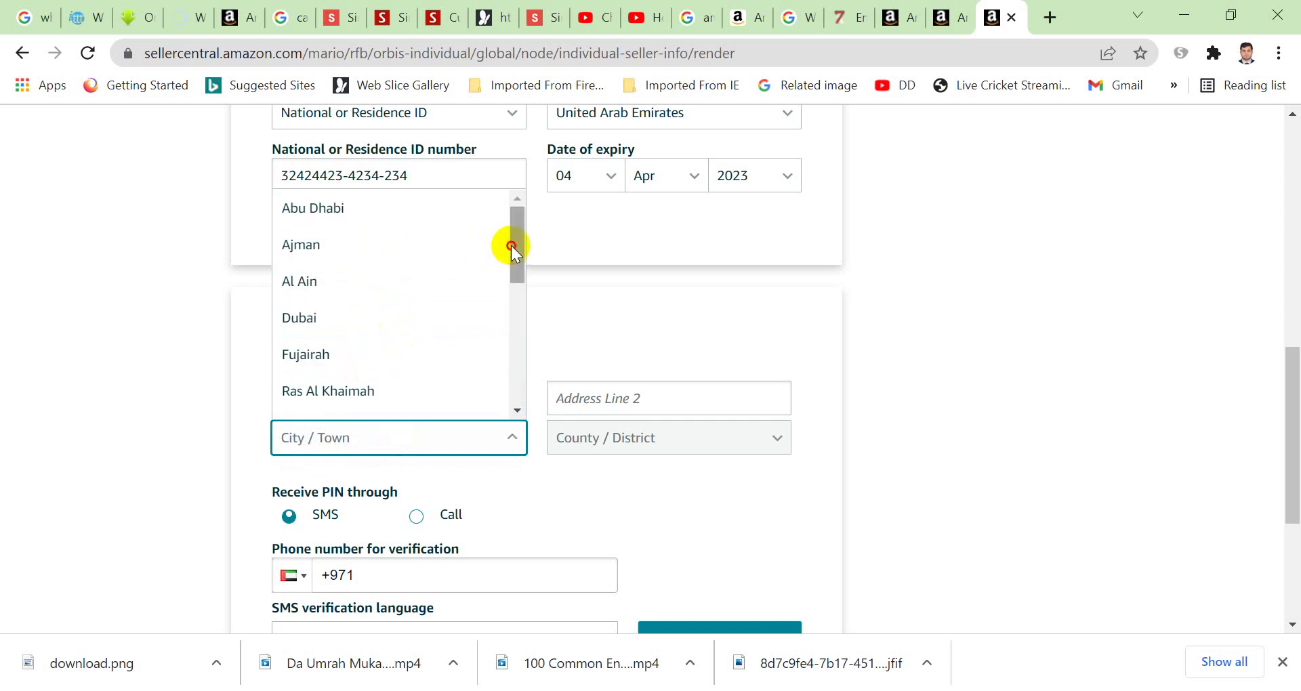
{"action": "left_click_drag", "start_coordinate": [511, 245], "coordinate": [514, 288]}
{"action": "left_click", "coordinate": [438, 301]}
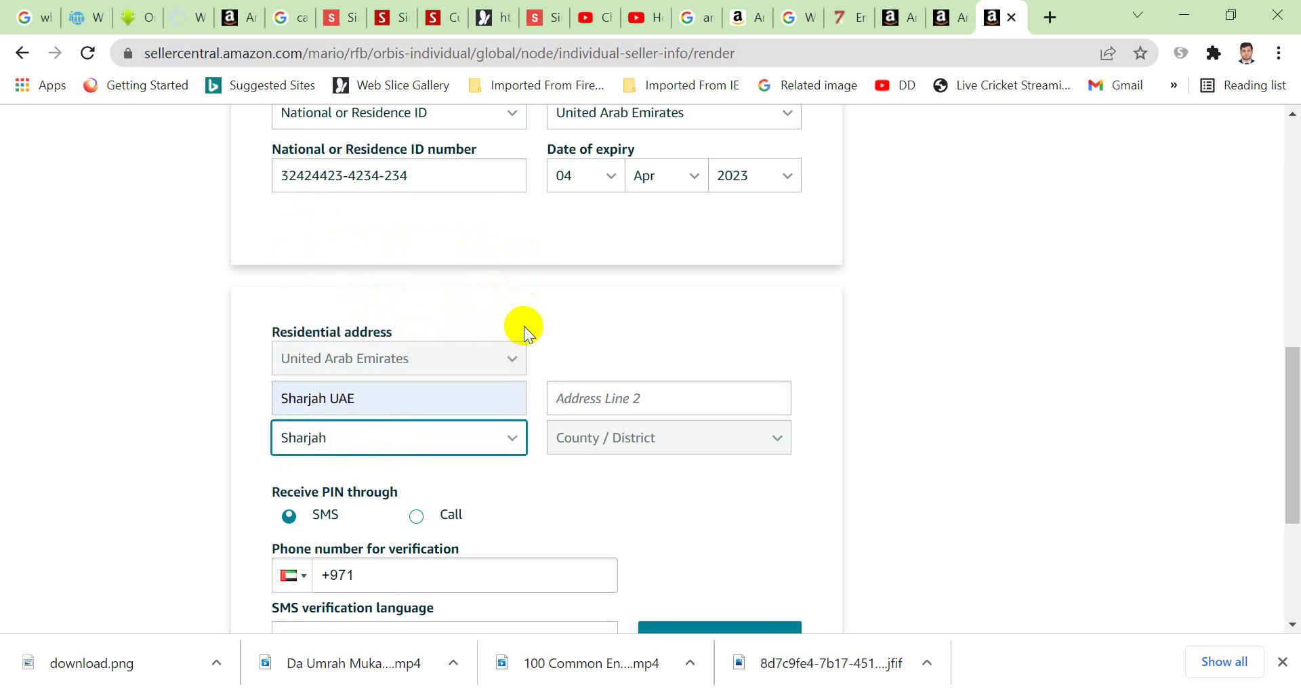
{"action": "left_click", "coordinate": [609, 400]}
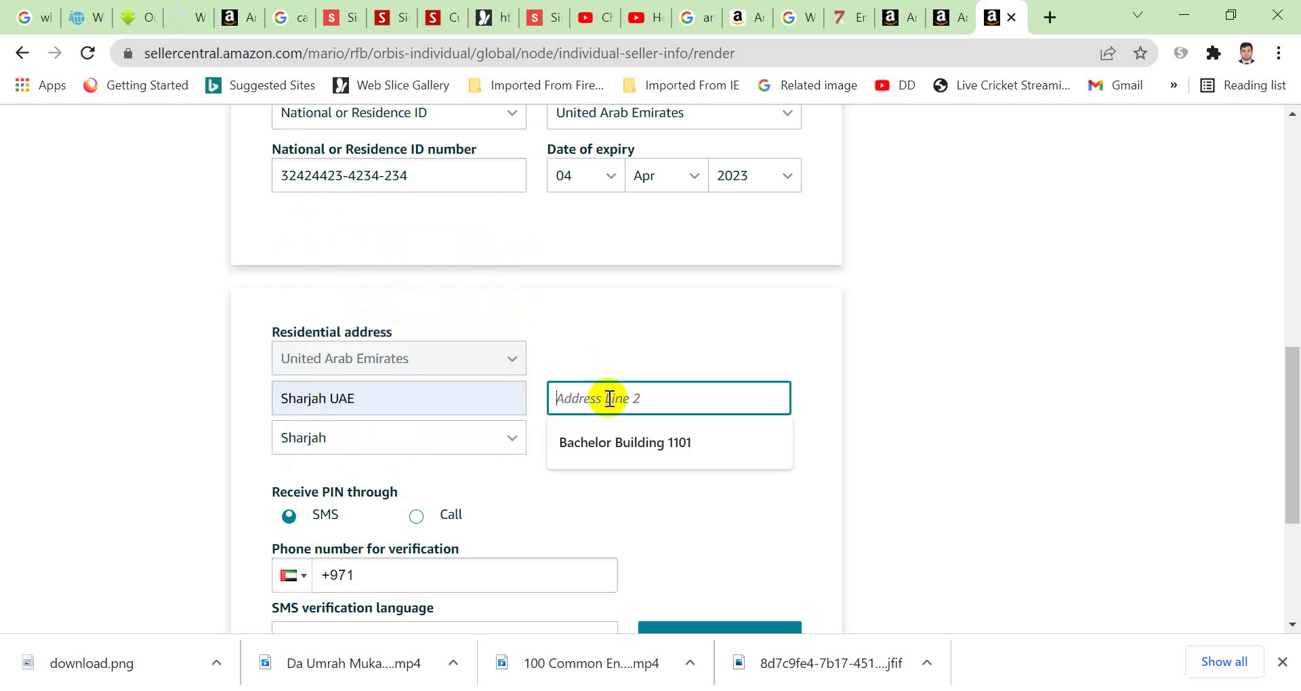
{"action": "left_click", "coordinate": [640, 444]}
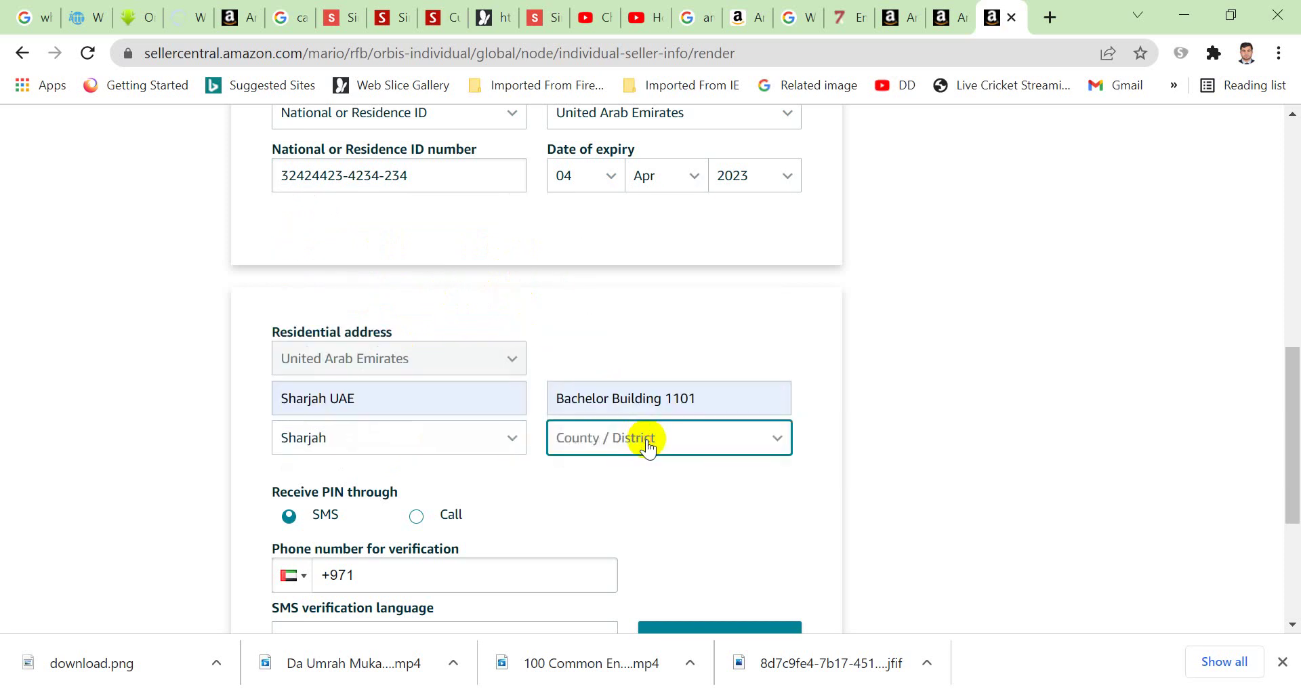
{"action": "left_click", "coordinate": [648, 446]}
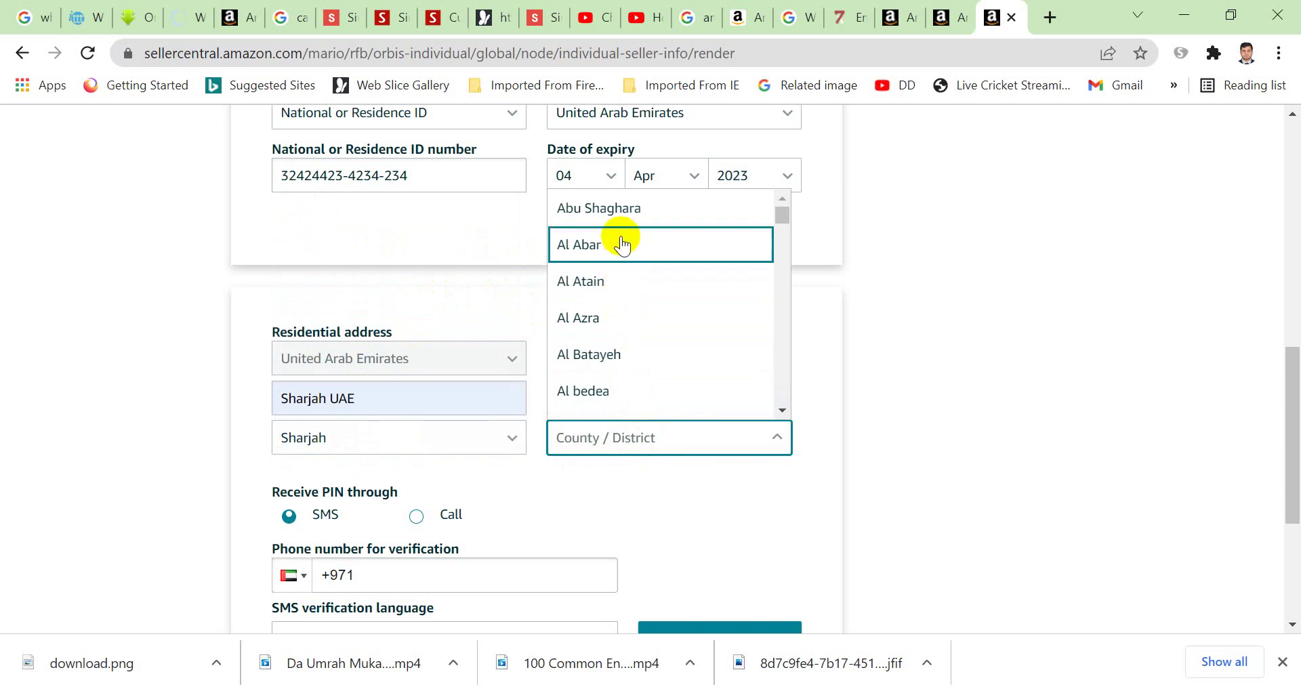
{"action": "left_click", "coordinate": [630, 210]}
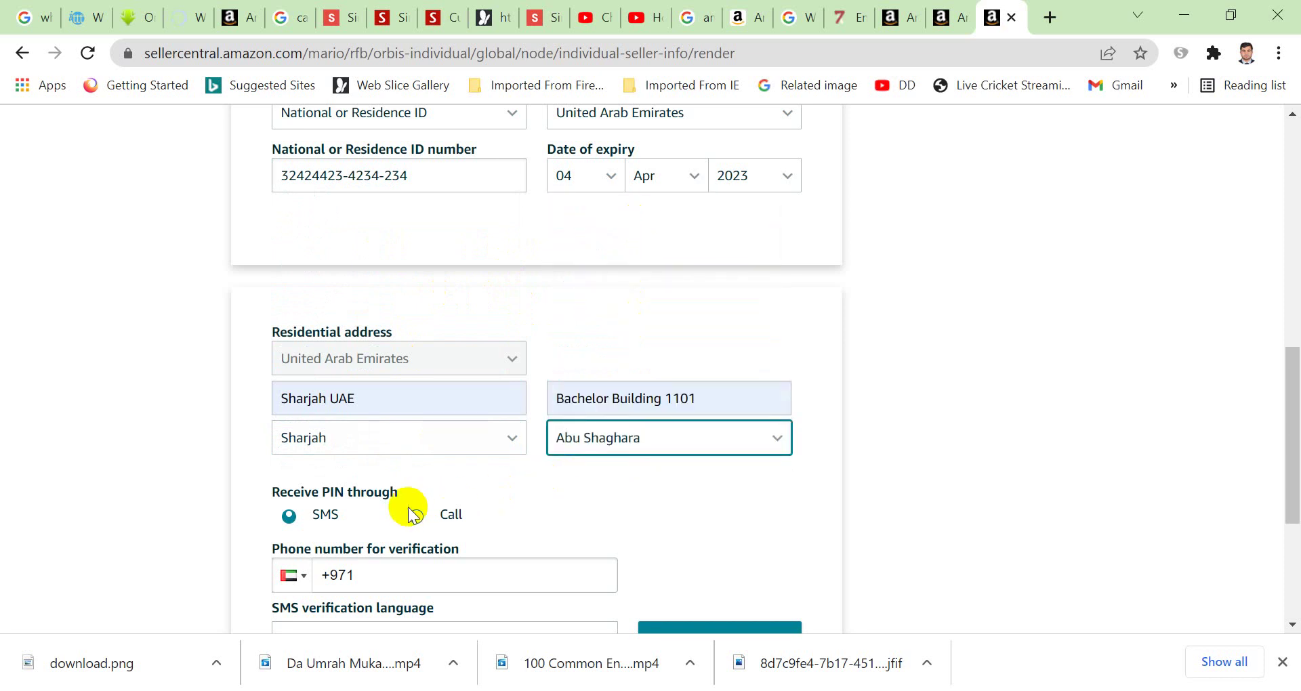
{"action": "left_click_drag", "start_coordinate": [1291, 354], "coordinate": [1292, 430]}
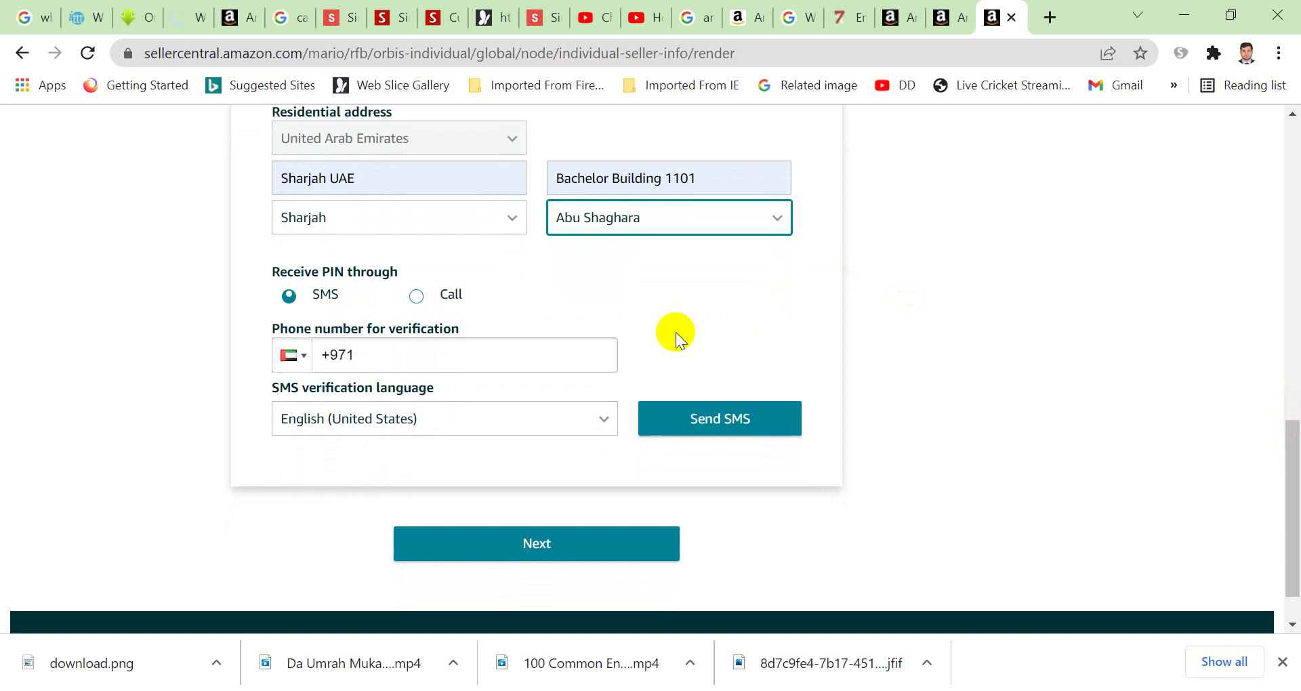
- Verify the +971 mobile number with the SMS one-time PIN and continue to Billing
{"action": "left_click", "coordinate": [472, 361]}
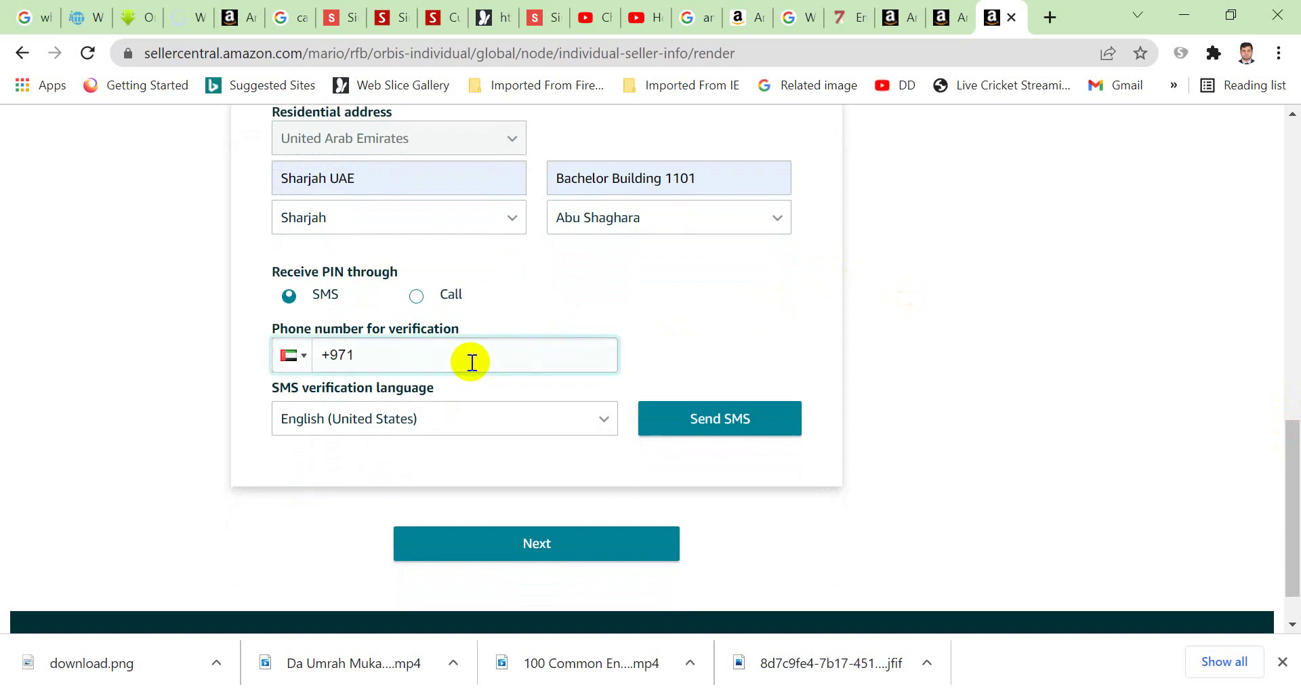
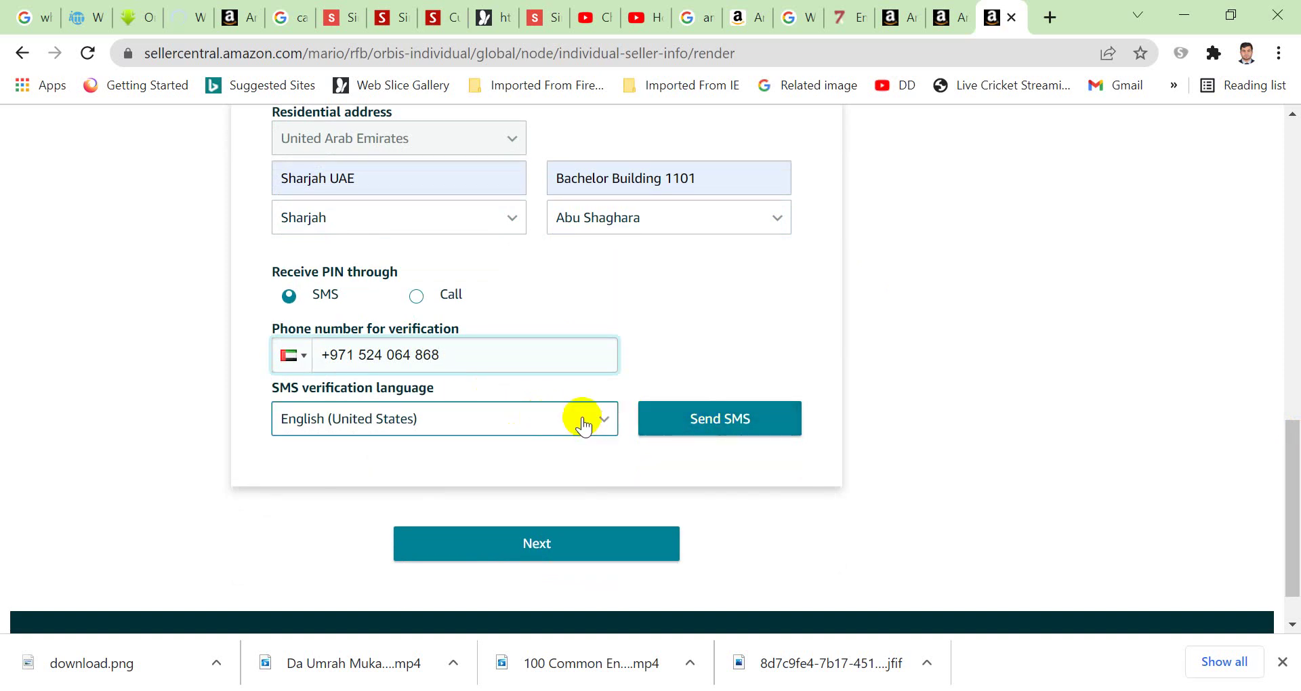
{"action": "left_click", "coordinate": [723, 423]}
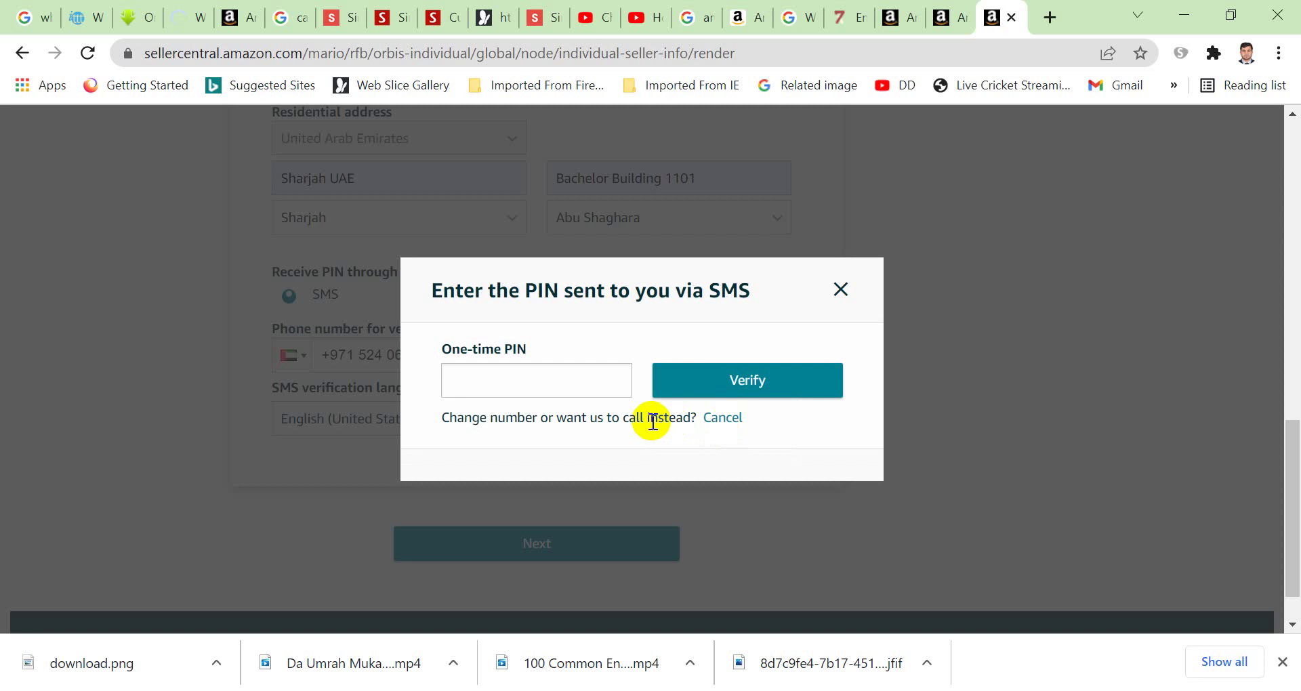
{"action": "left_click", "coordinate": [553, 390]}
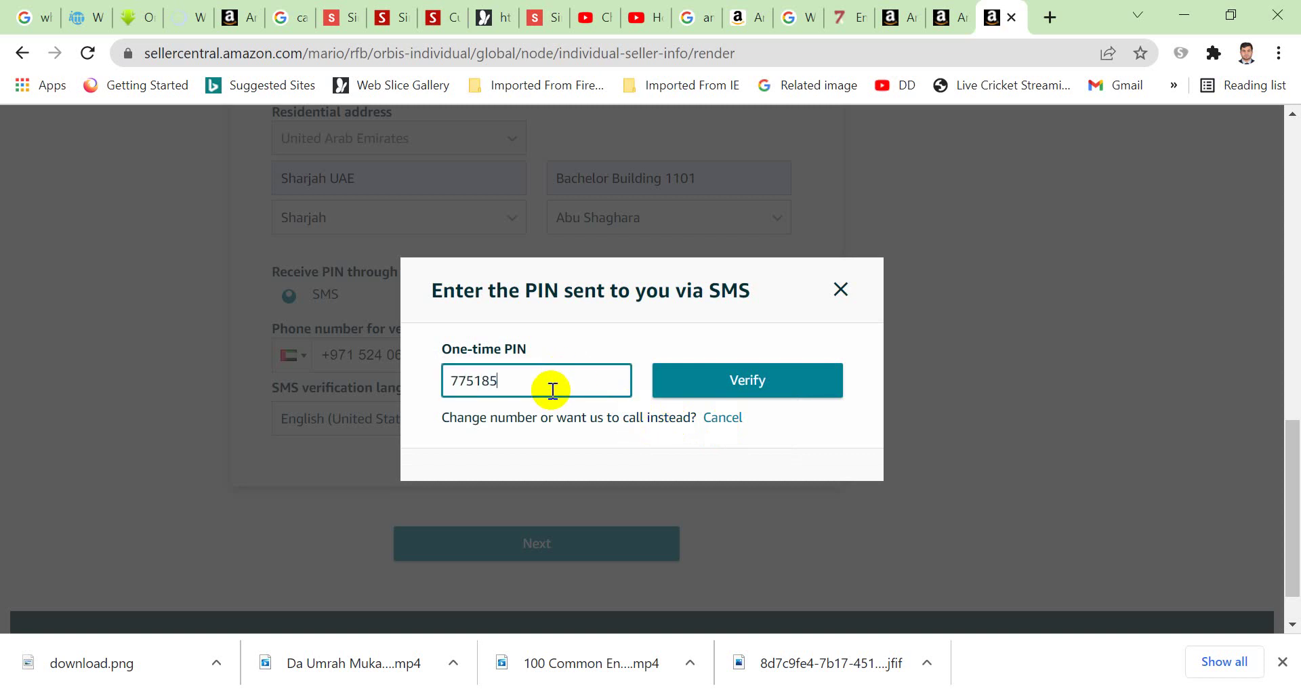
{"action": "left_click", "coordinate": [710, 381]}
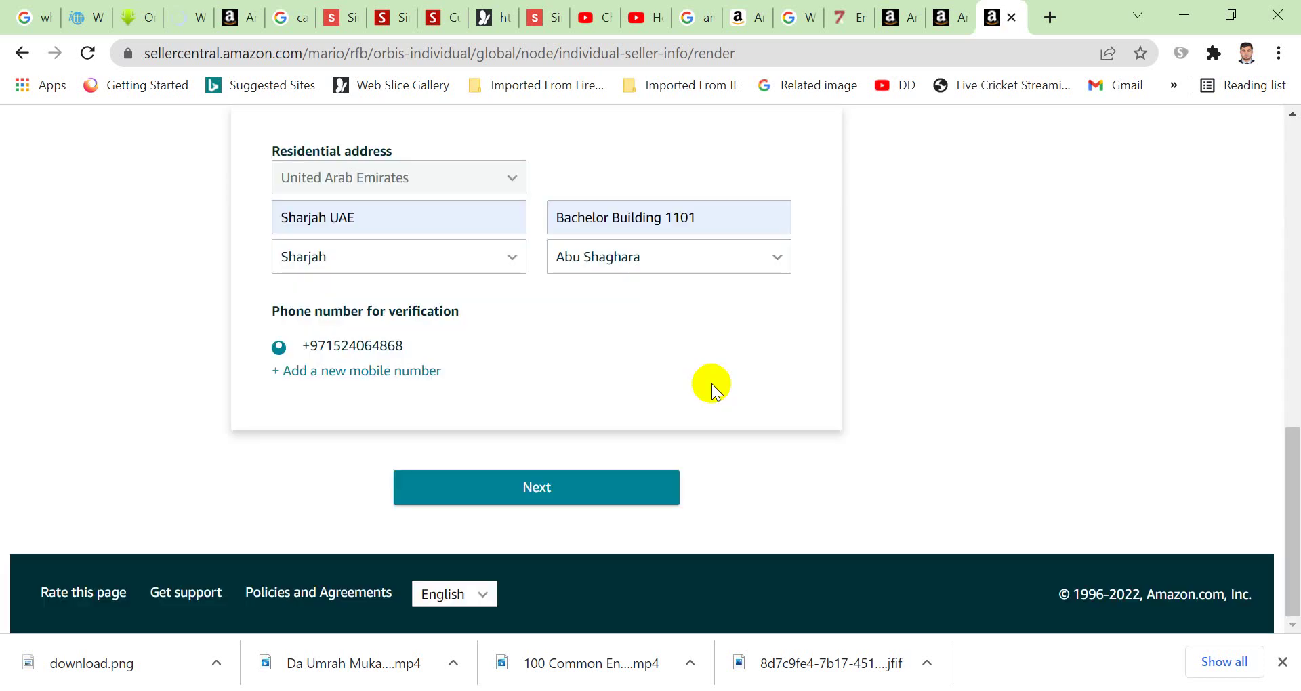
{"action": "left_click", "coordinate": [575, 488]}
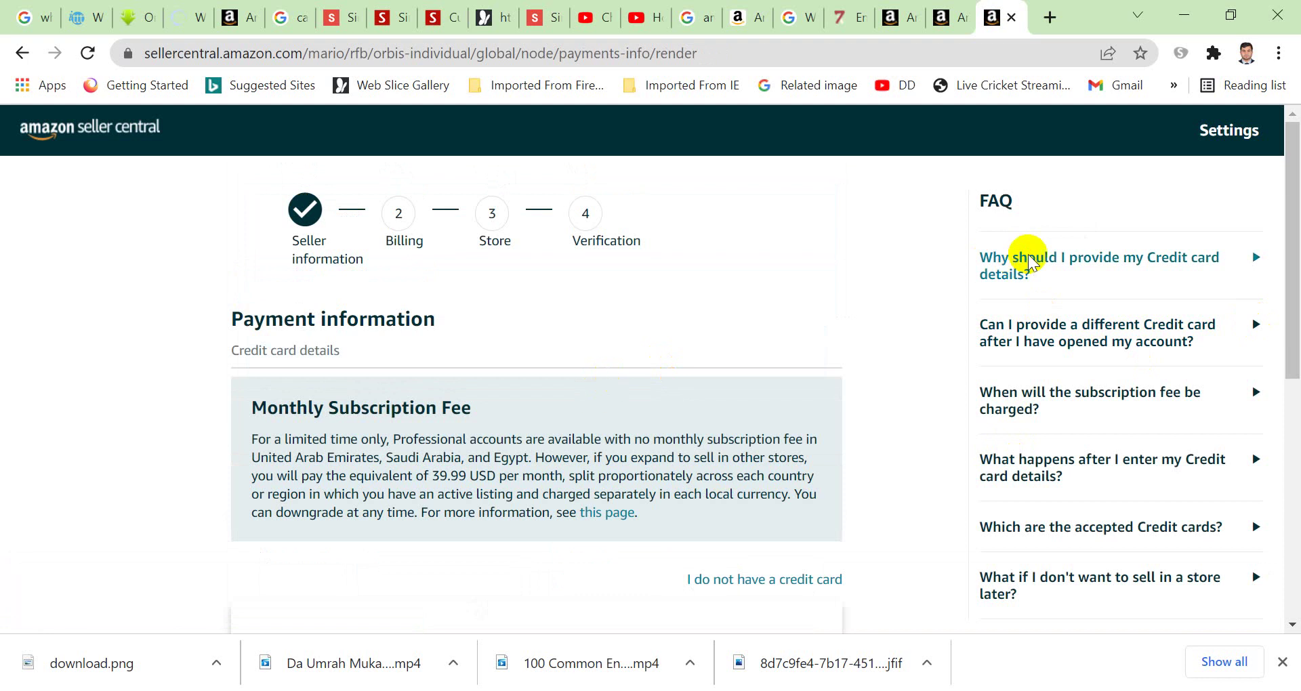
- Submit the credit card number, expiry 1/2027 and the cardholder's name as payment details
{"action": "left_click_drag", "start_coordinate": [1290, 197], "coordinate": [1270, 334]}
{"action": "left_click", "coordinate": [409, 394]}
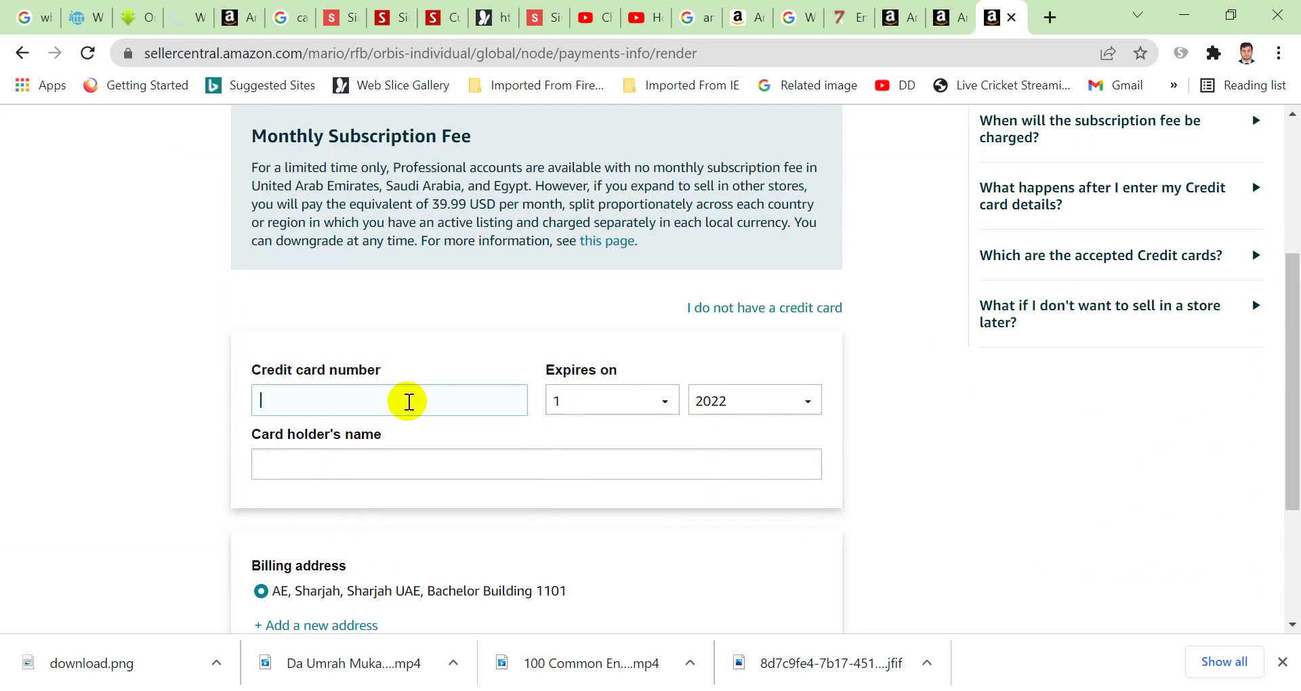
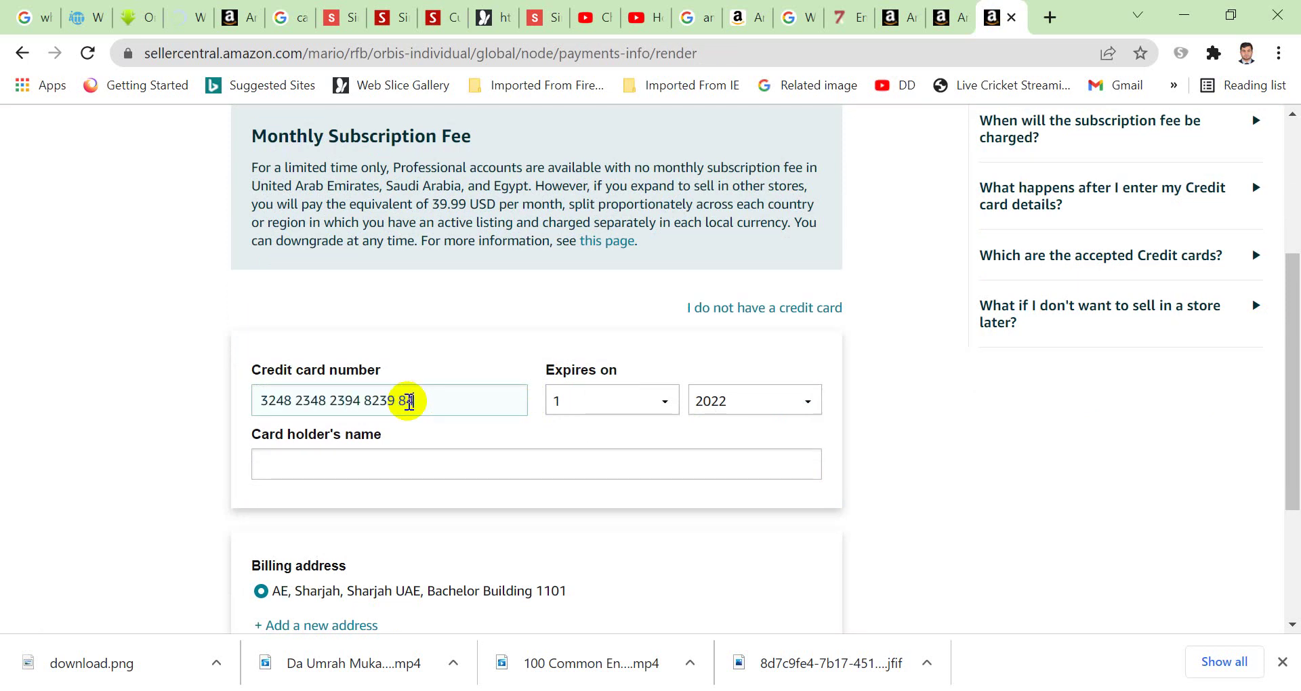
{"action": "left_click", "coordinate": [618, 400]}
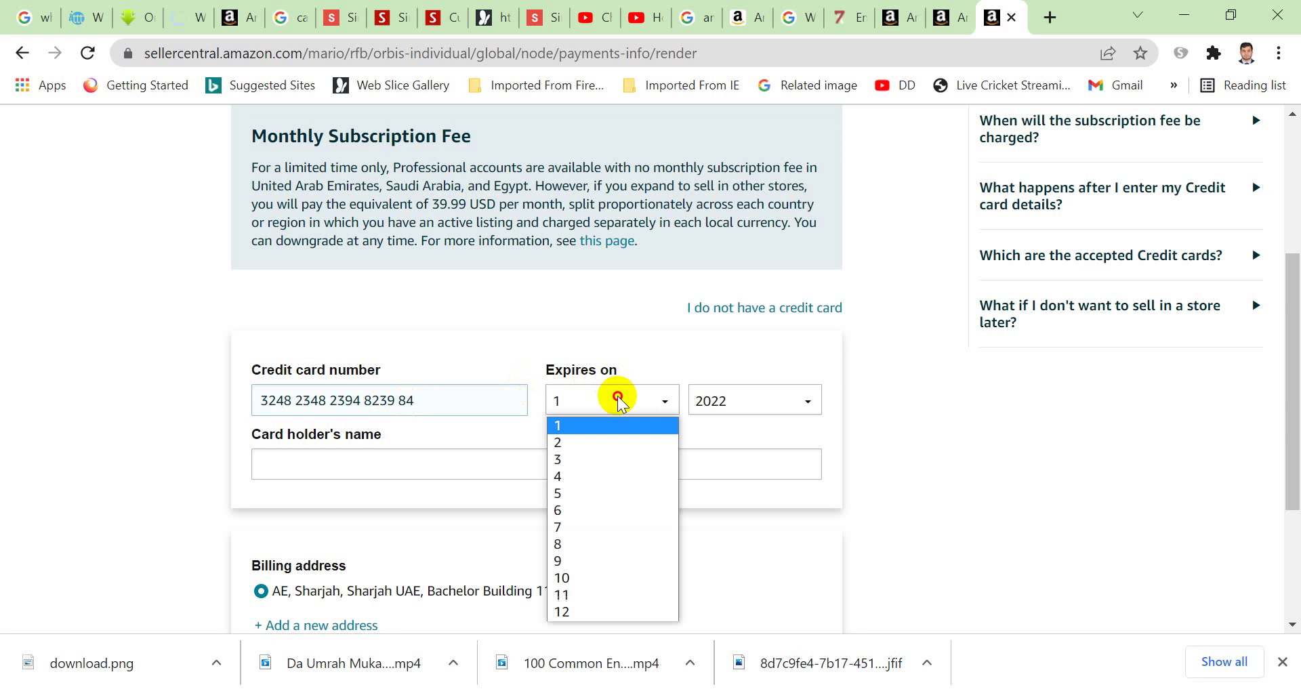
{"action": "left_click", "coordinate": [604, 426]}
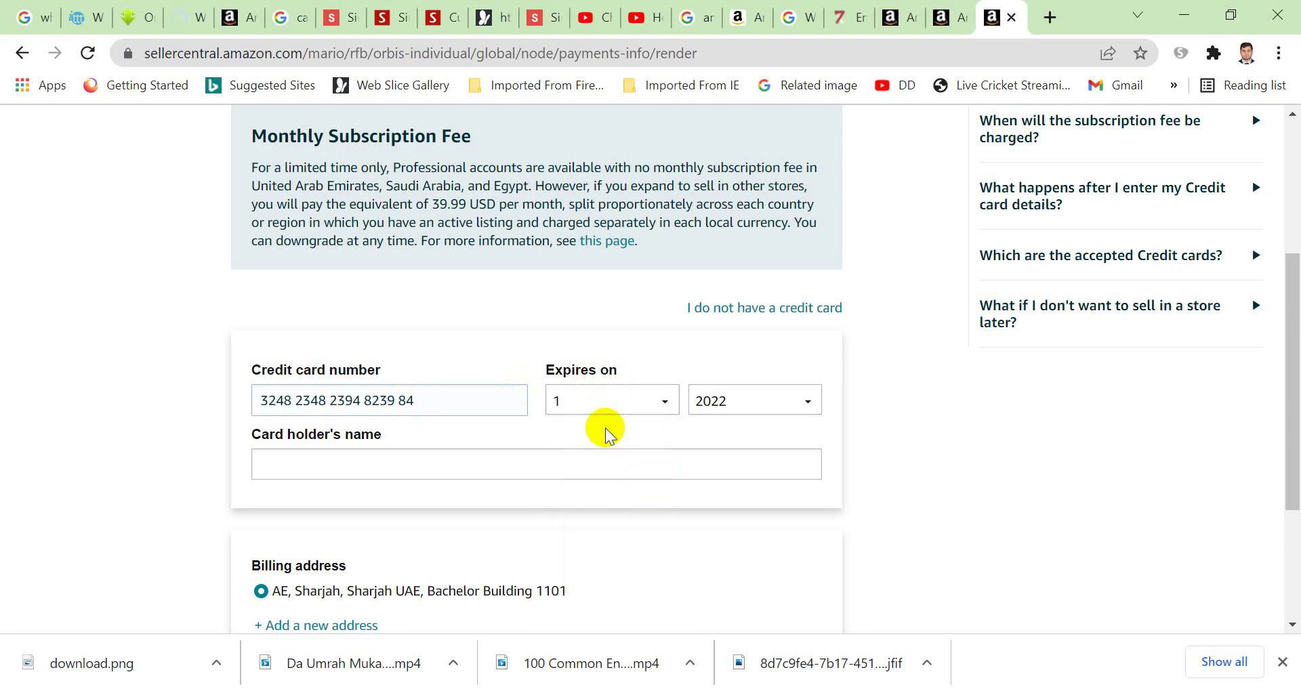
{"action": "left_click", "coordinate": [735, 402]}
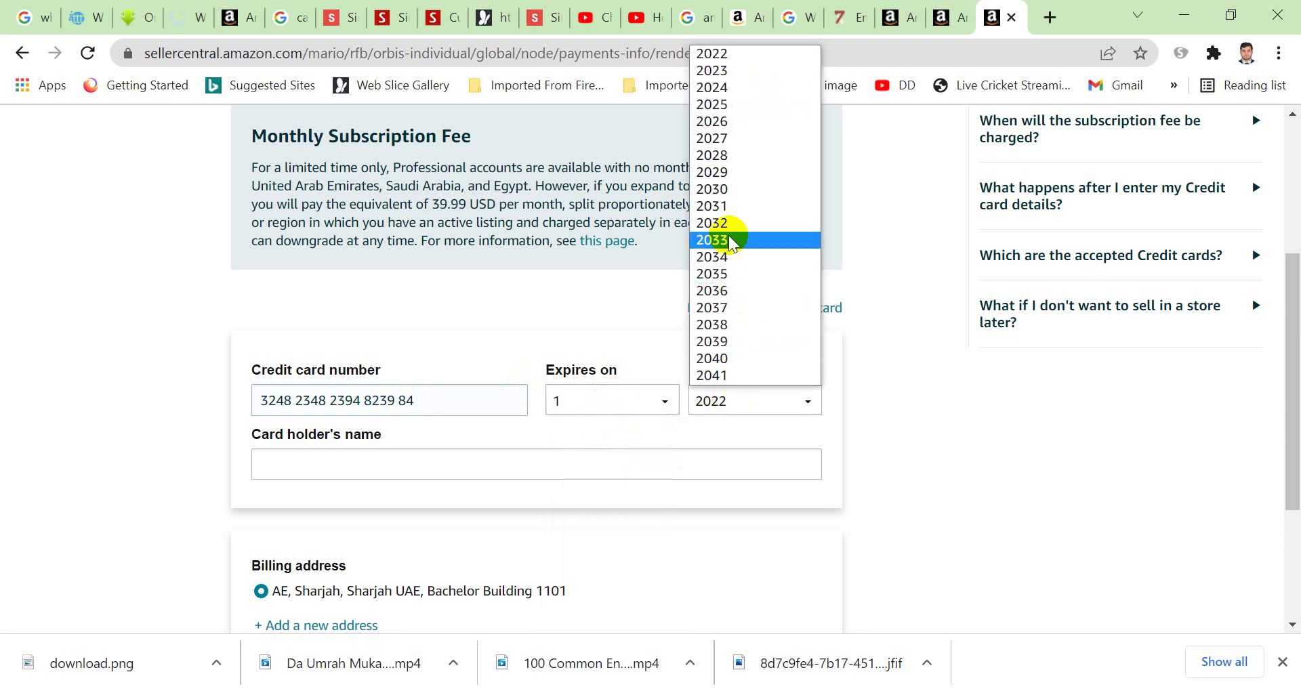
{"action": "left_click", "coordinate": [733, 137]}
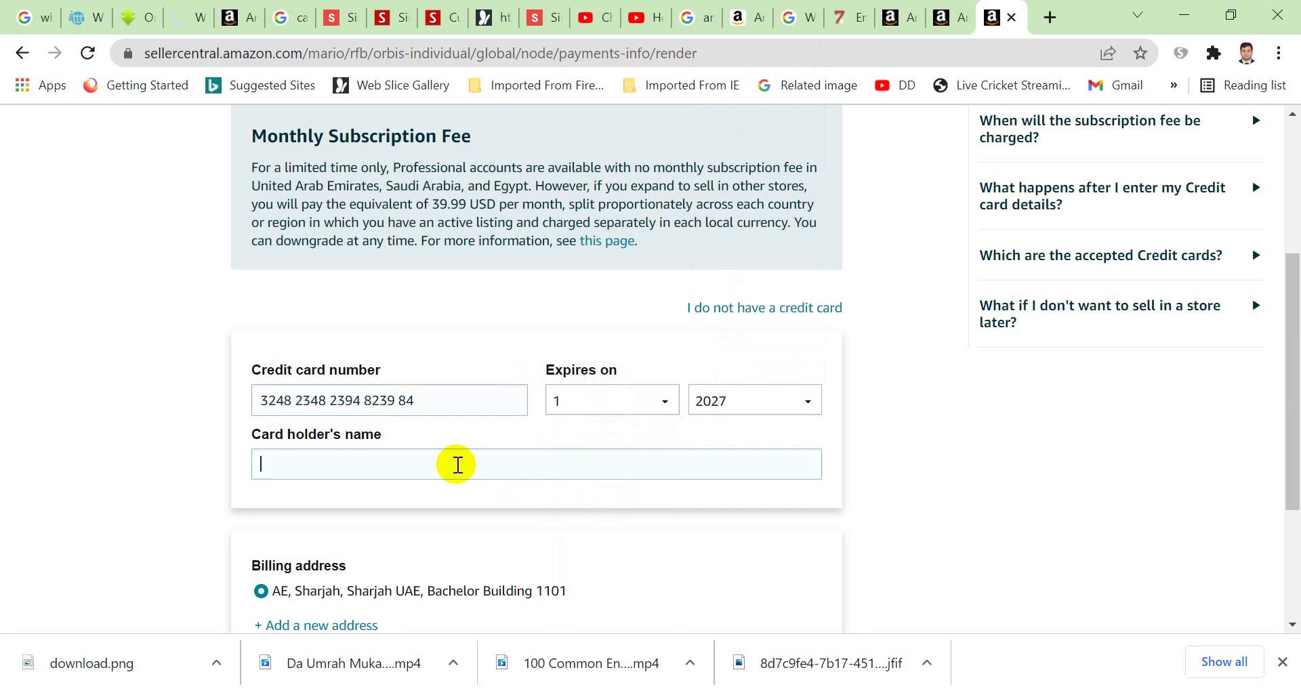
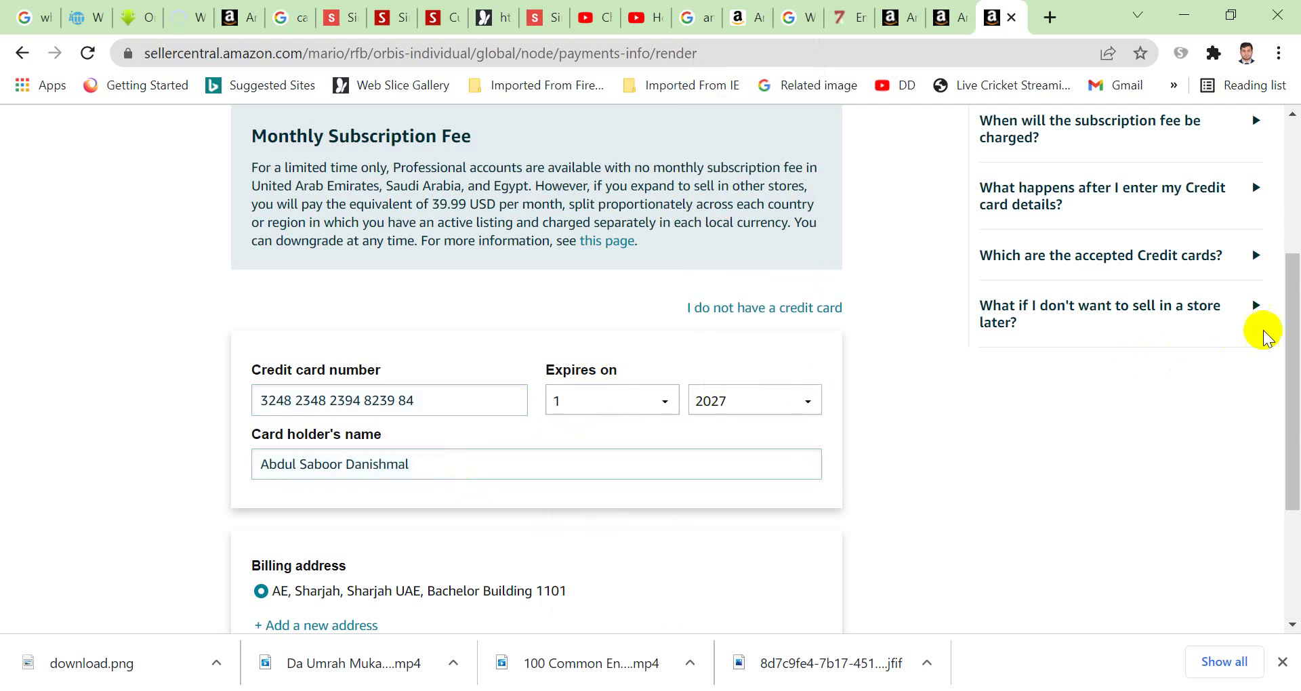
{"action": "left_click_drag", "start_coordinate": [1295, 339], "coordinate": [1296, 414]}
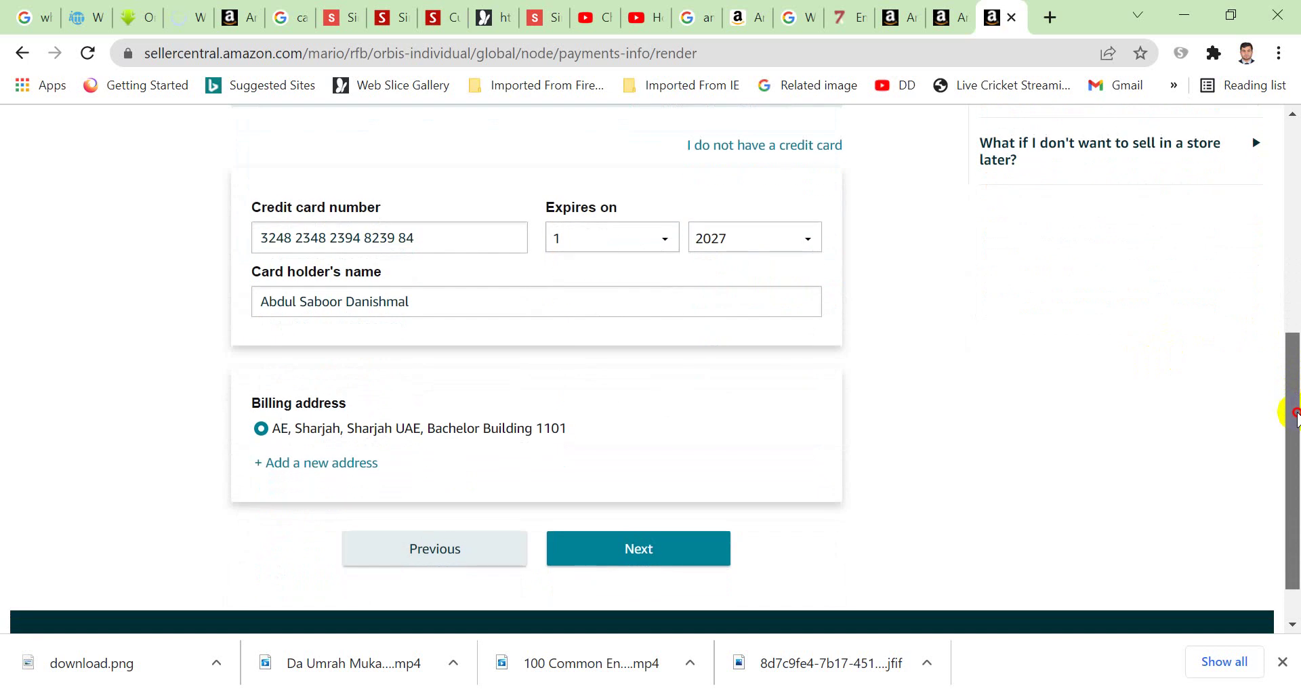
{"action": "left_click", "coordinate": [665, 549]}
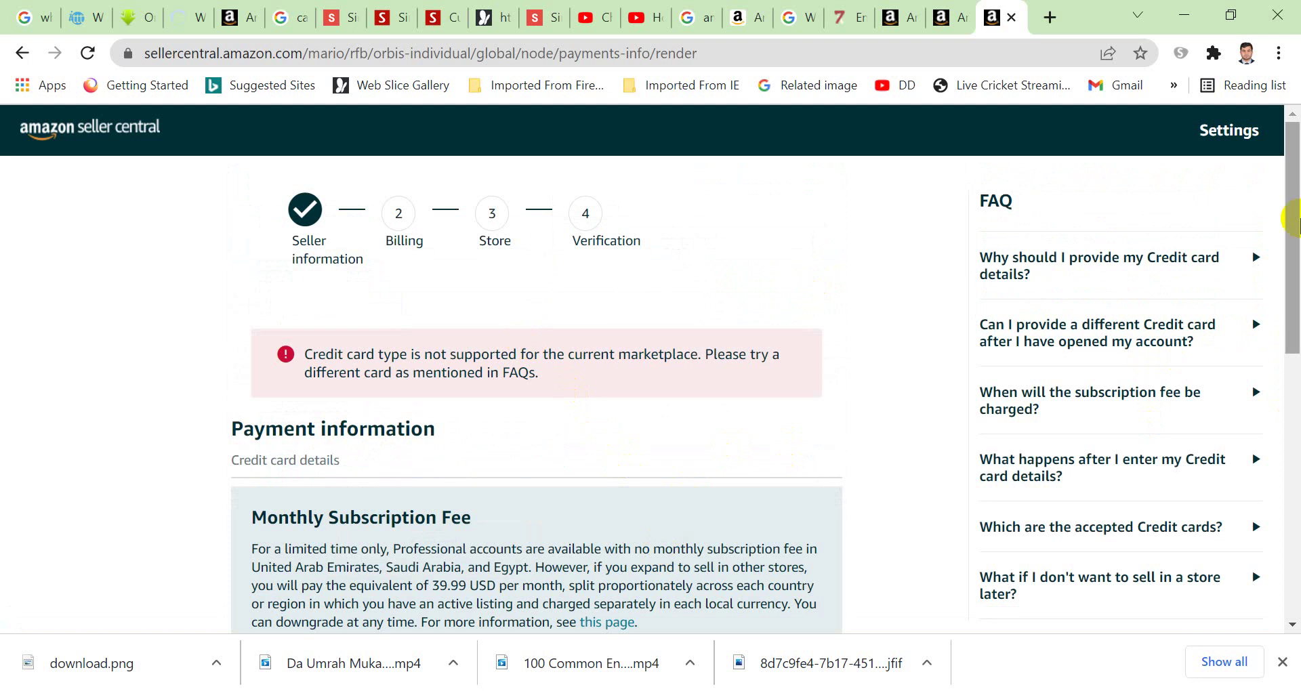
- Change the last digits of the credit card number and submit the billing form
{"action": "left_click_drag", "start_coordinate": [1294, 226], "coordinate": [1272, 411]}
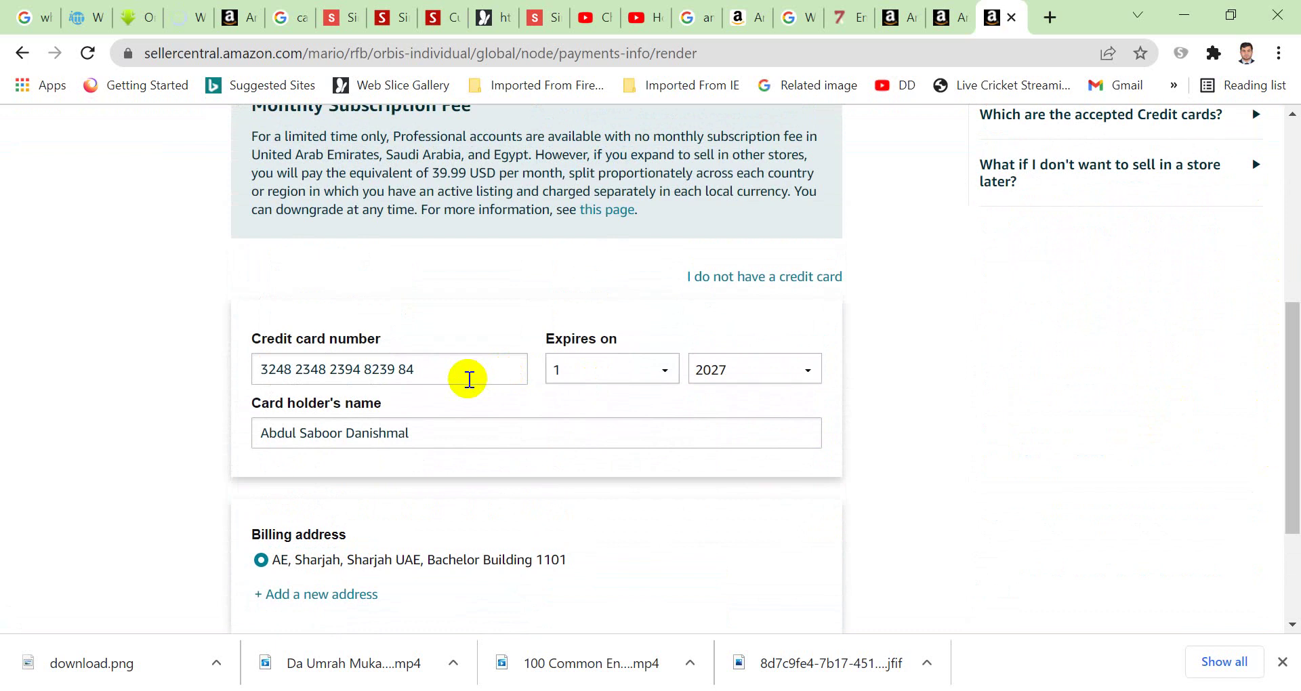
{"action": "left_click_drag", "start_coordinate": [465, 377], "coordinate": [339, 369]}
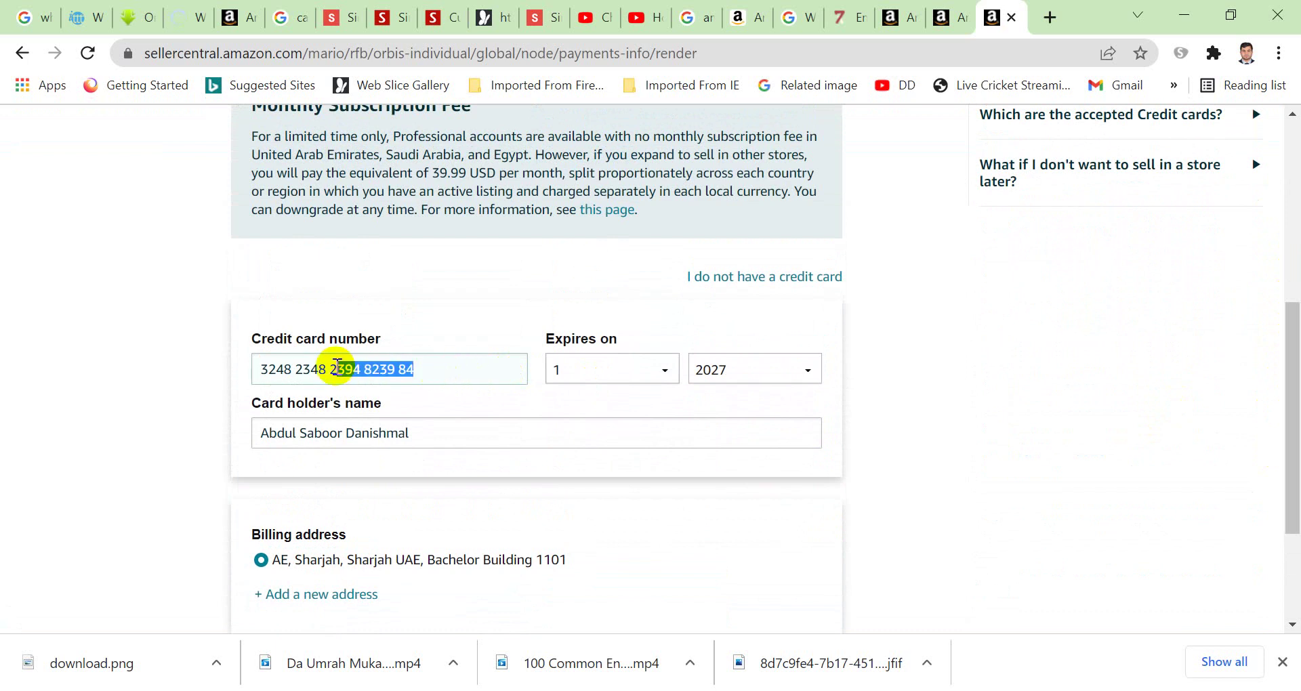
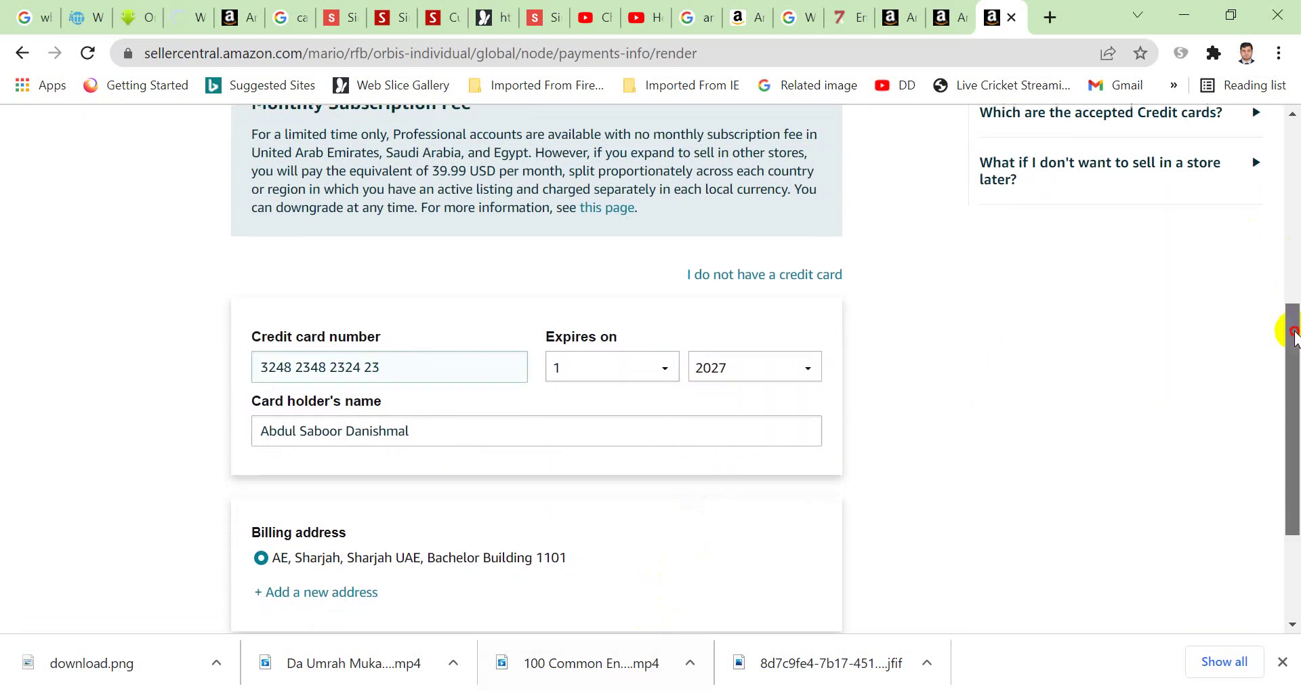
{"action": "mouse_move", "coordinate": [1287, 331]}
{"action": "left_mouse_down"}
{"action": "mouse_move", "coordinate": [1294, 210]}
{"action": "mouse_move", "coordinate": [1285, 315]}
{"action": "left_mouse_up"}
{"action": "left_click_drag", "start_coordinate": [1280, 318], "coordinate": [1270, 344]}
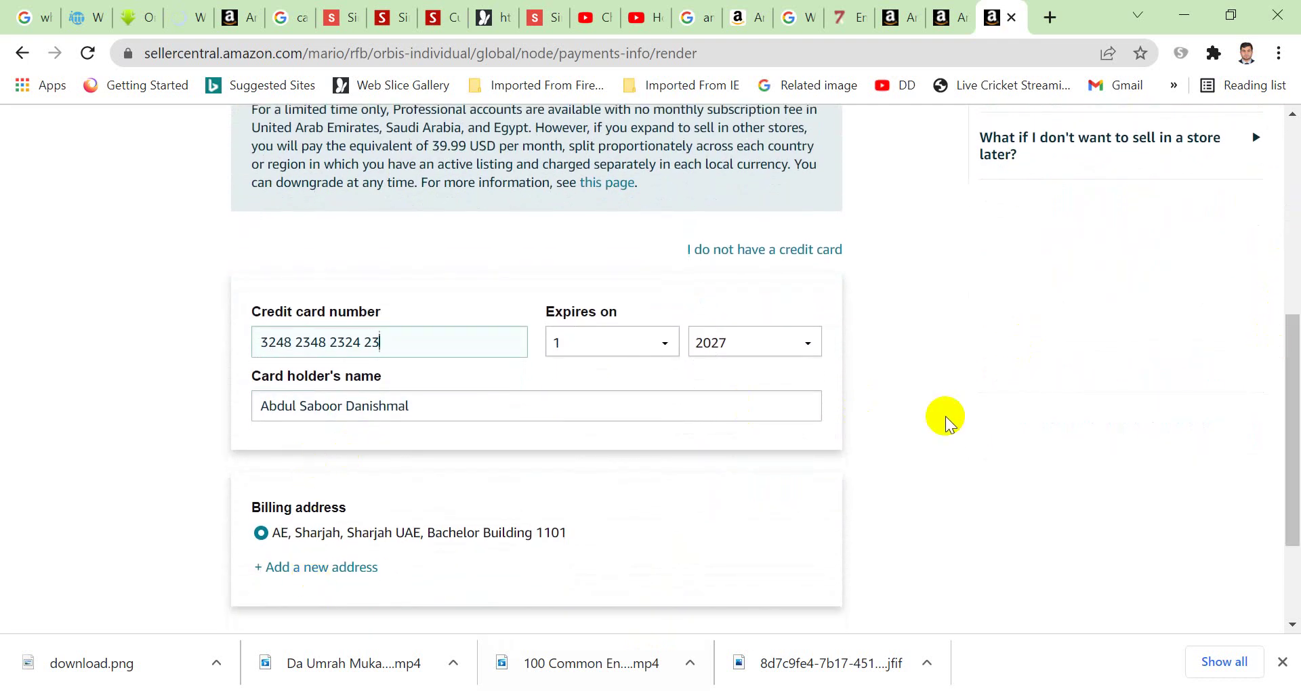
{"action": "left_click_drag", "start_coordinate": [1284, 355], "coordinate": [1277, 455]}
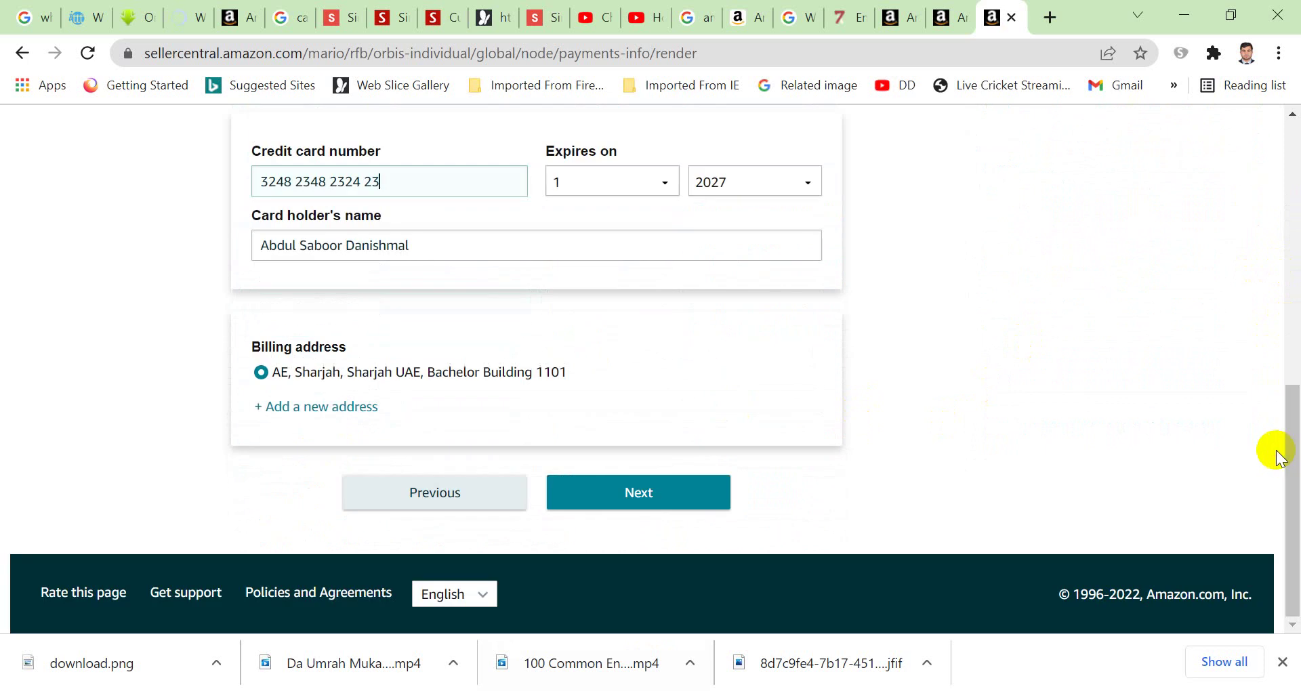
{"action": "left_click", "coordinate": [616, 494]}
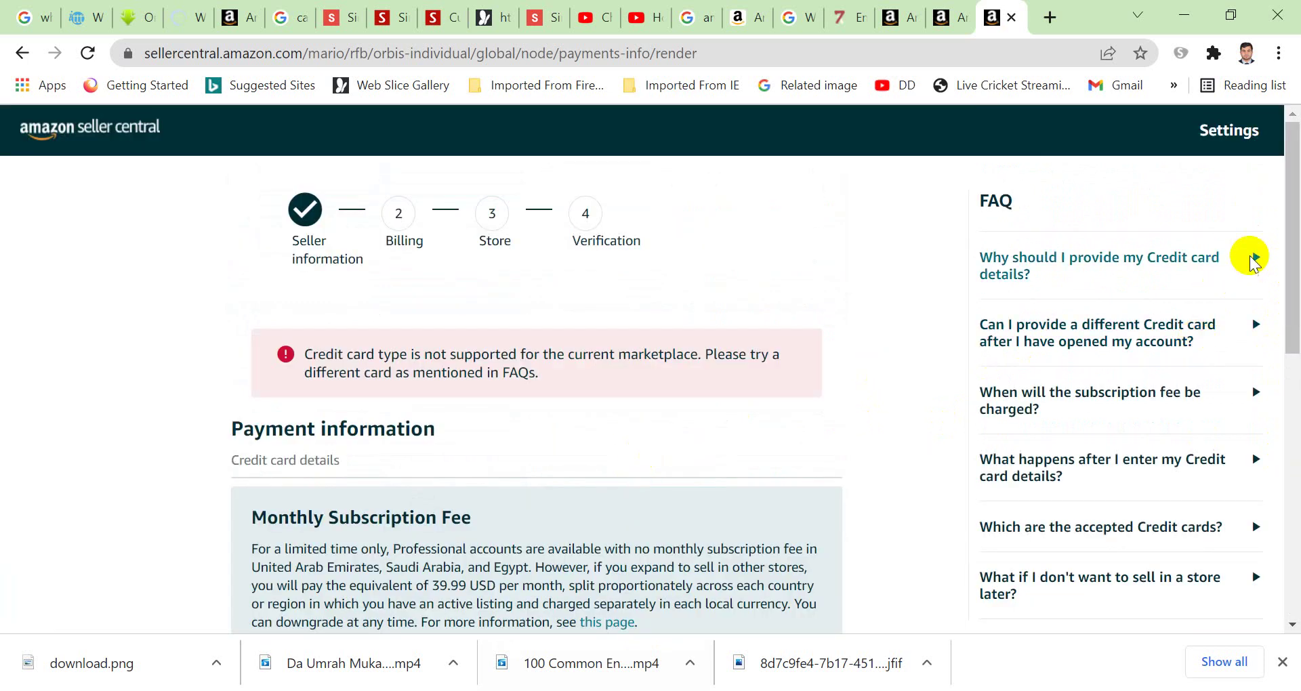
- Replace the whole credit card number with a new one and resubmit billing
{"action": "left_click_drag", "start_coordinate": [1293, 255], "coordinate": [1281, 424]}
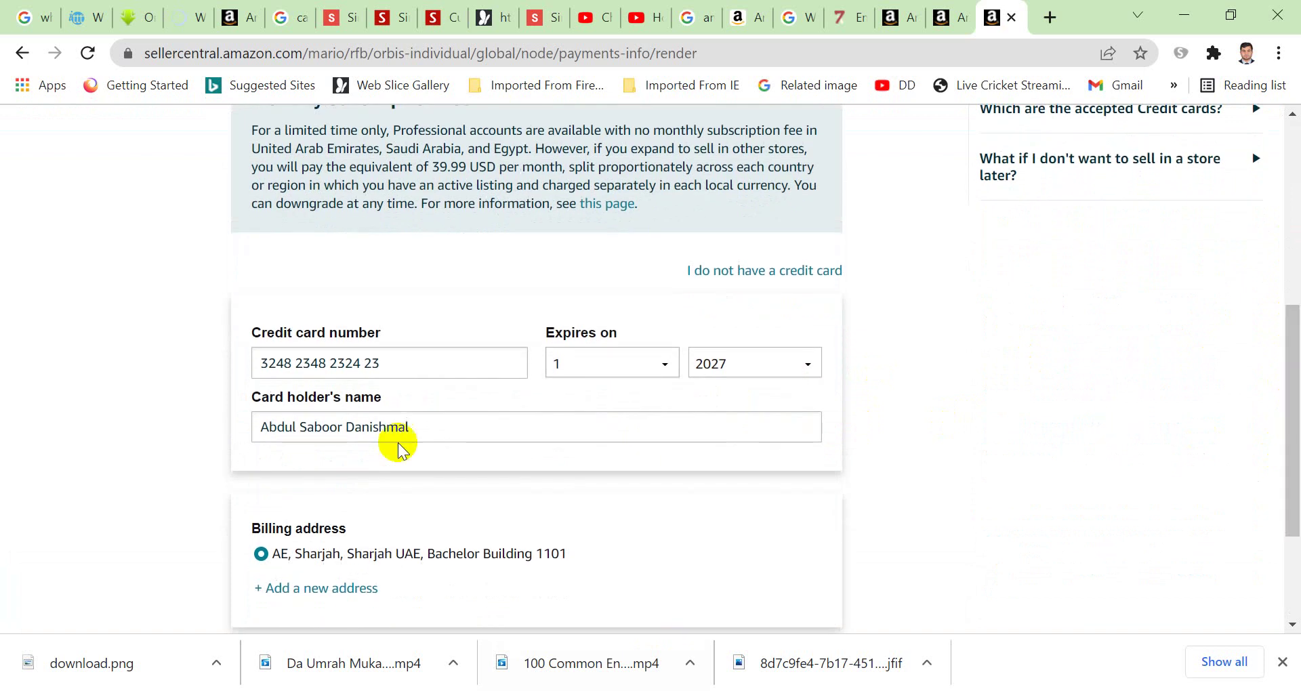
{"action": "left_click_drag", "start_coordinate": [415, 366], "coordinate": [163, 378]}
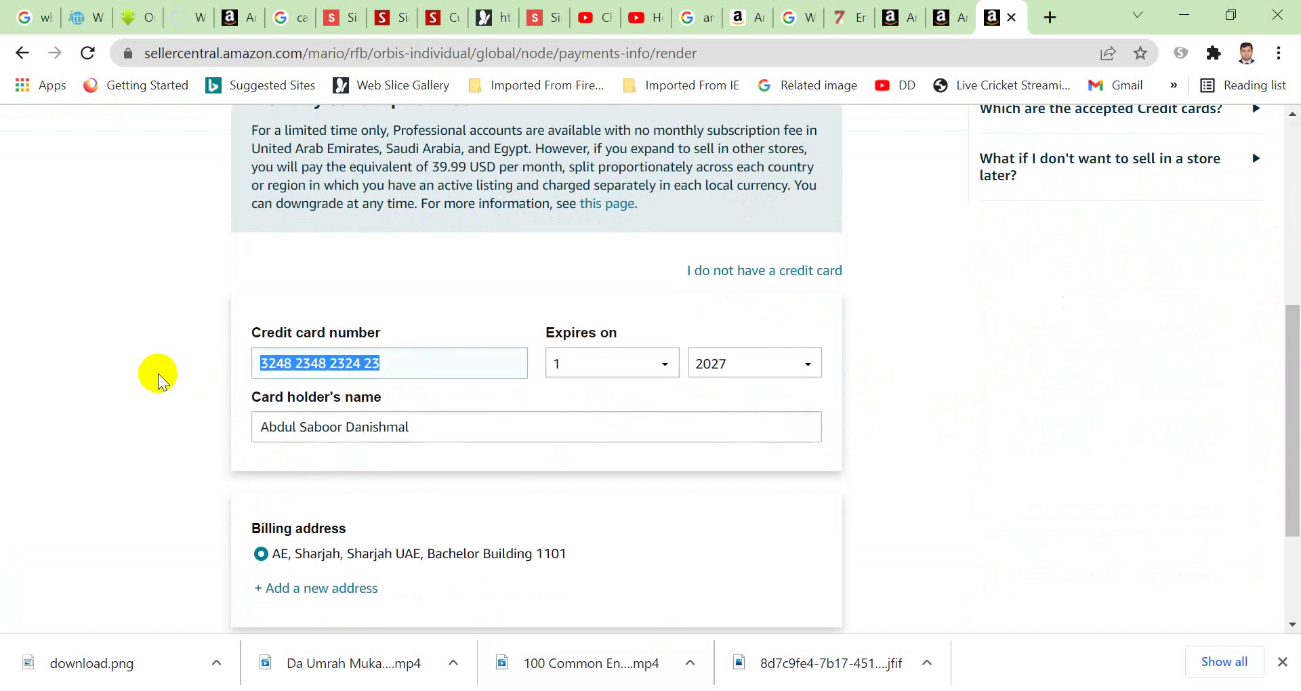
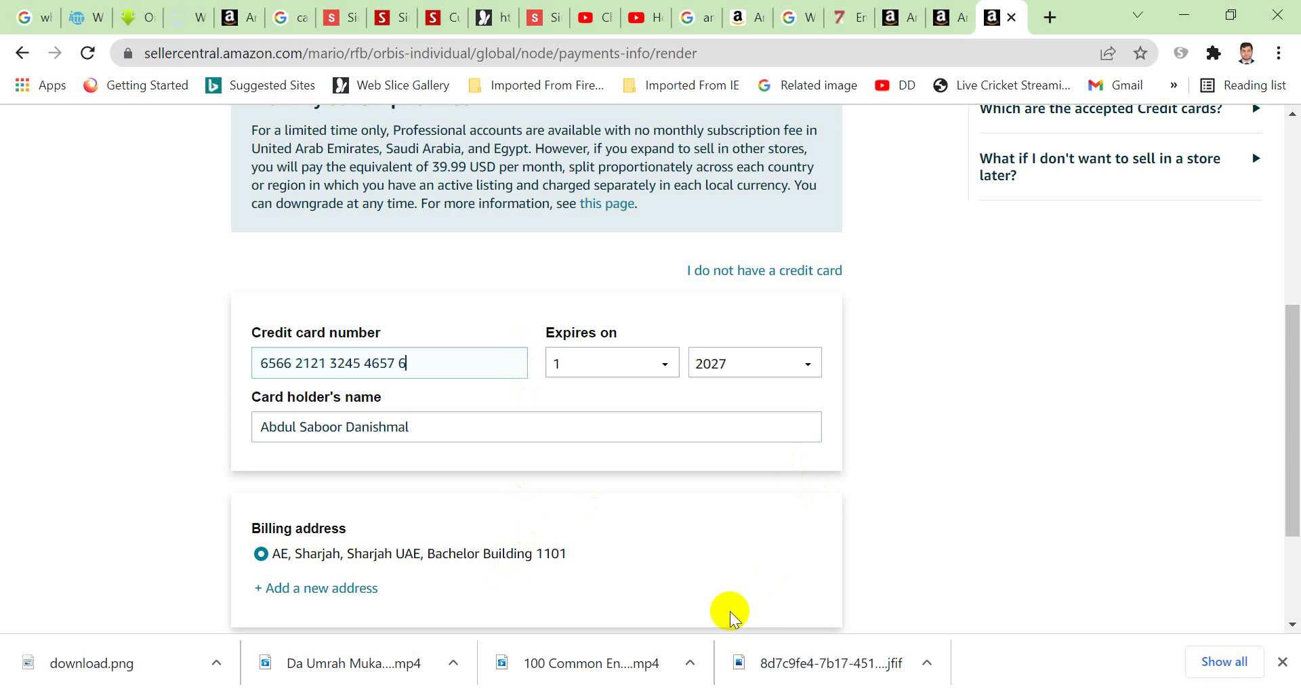
{"action": "left_click_drag", "start_coordinate": [1287, 398], "coordinate": [1269, 444]}
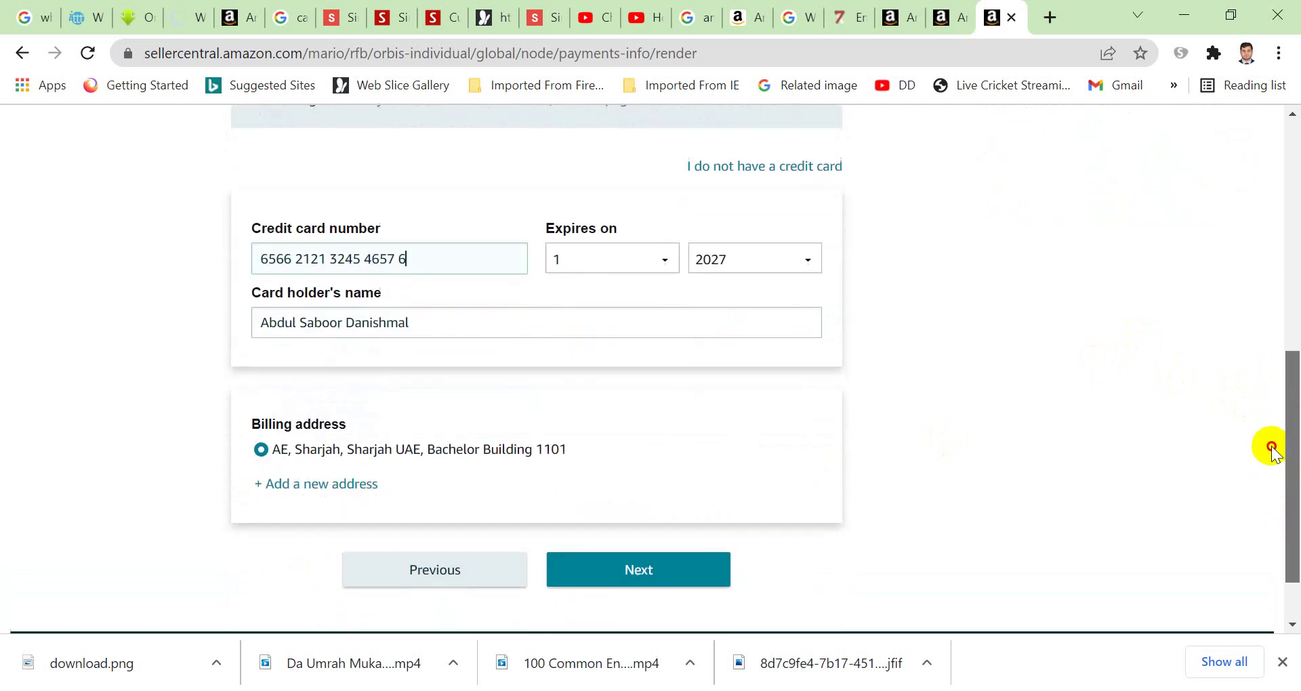
{"action": "left_click", "coordinate": [653, 561]}
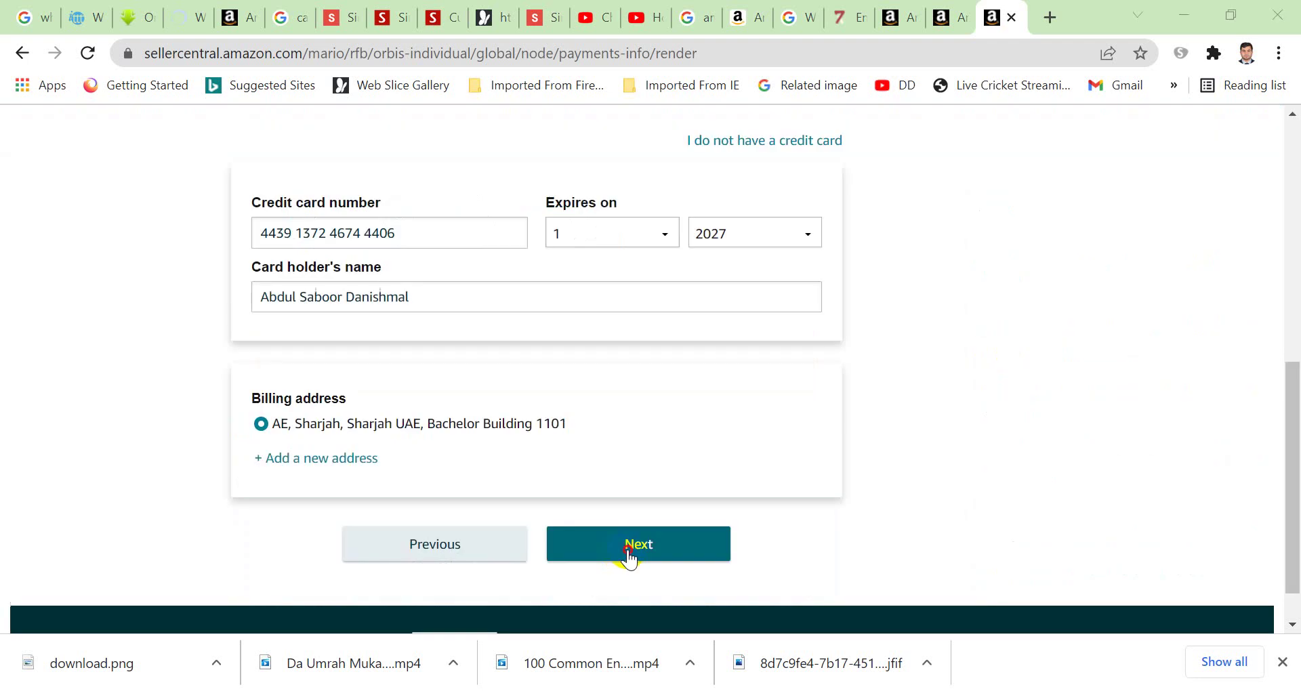
- Submit billing, enter store name safi, answer No to brand owner and UPC questions
{"action": "left_click", "coordinate": [629, 554]}
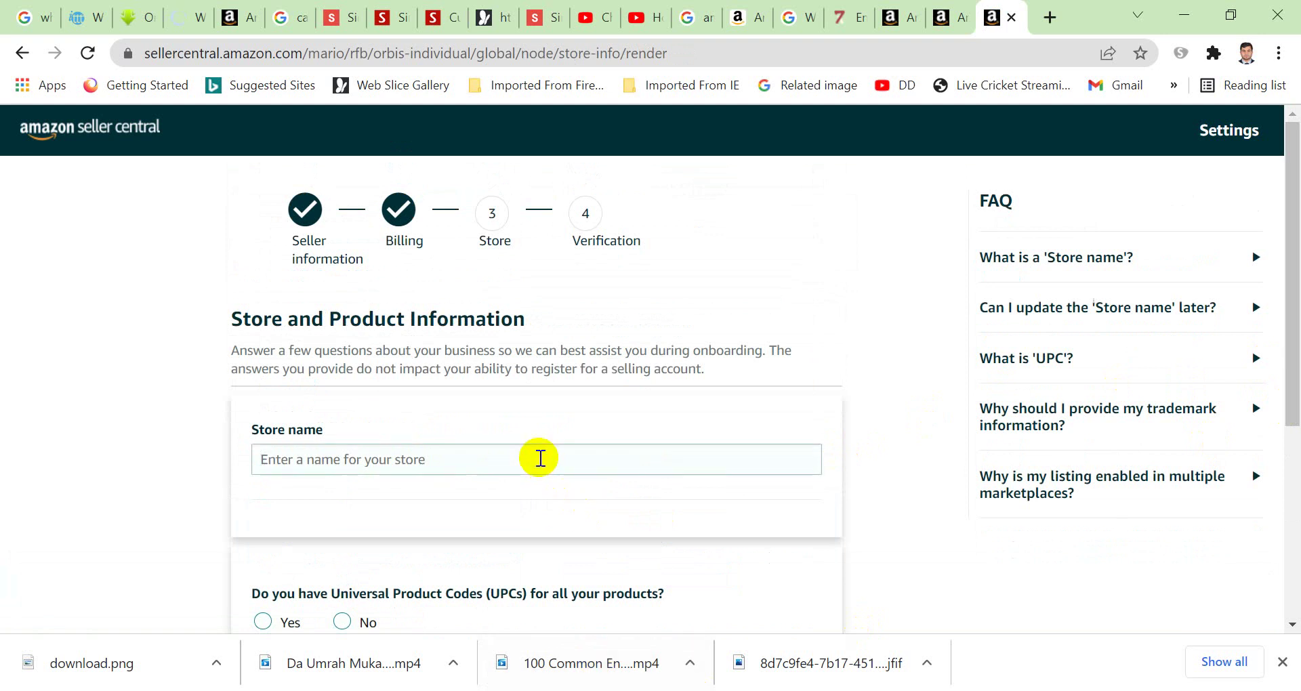
{"action": "type", "text": "safi"}
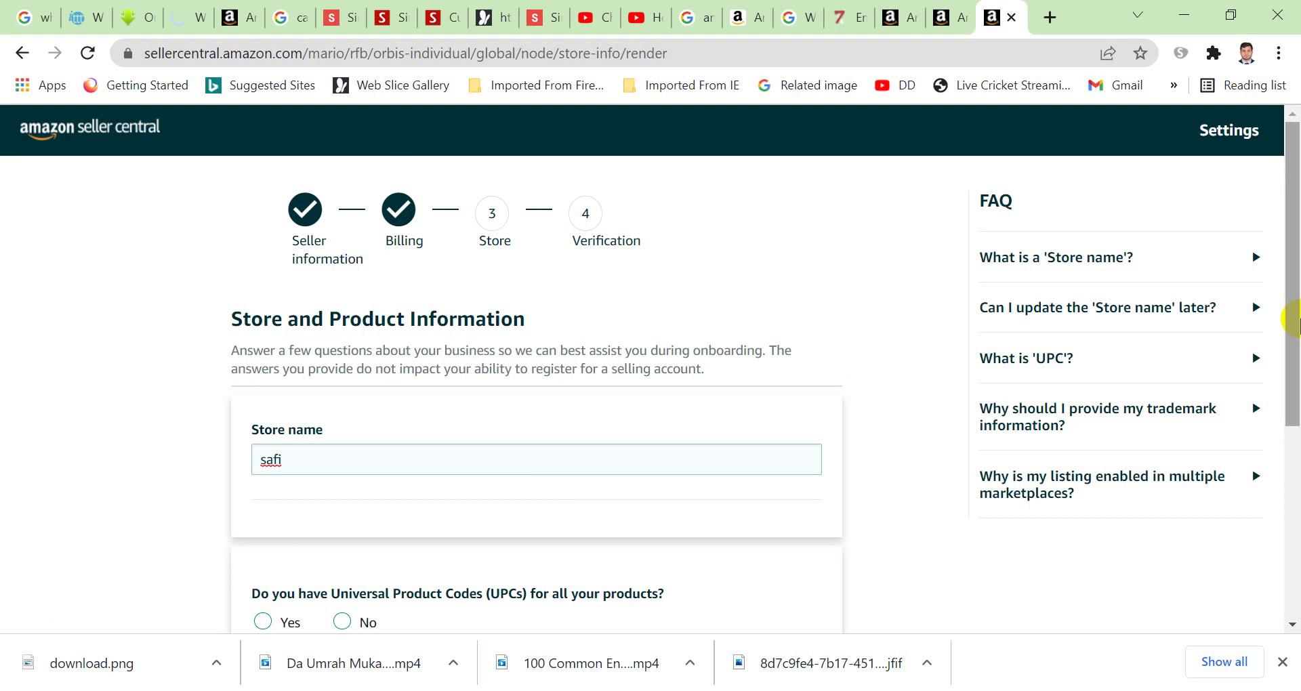
{"action": "left_click_drag", "start_coordinate": [1296, 293], "coordinate": [1278, 460]}
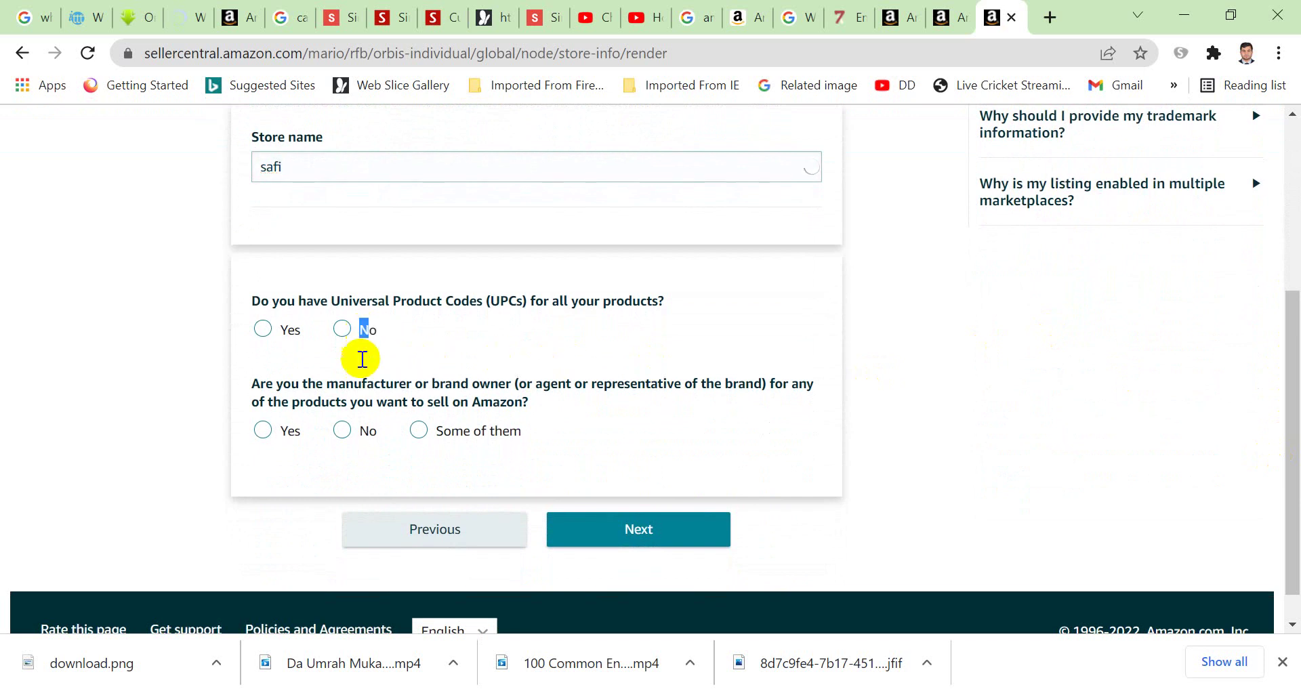
{"action": "left_click", "coordinate": [343, 431]}
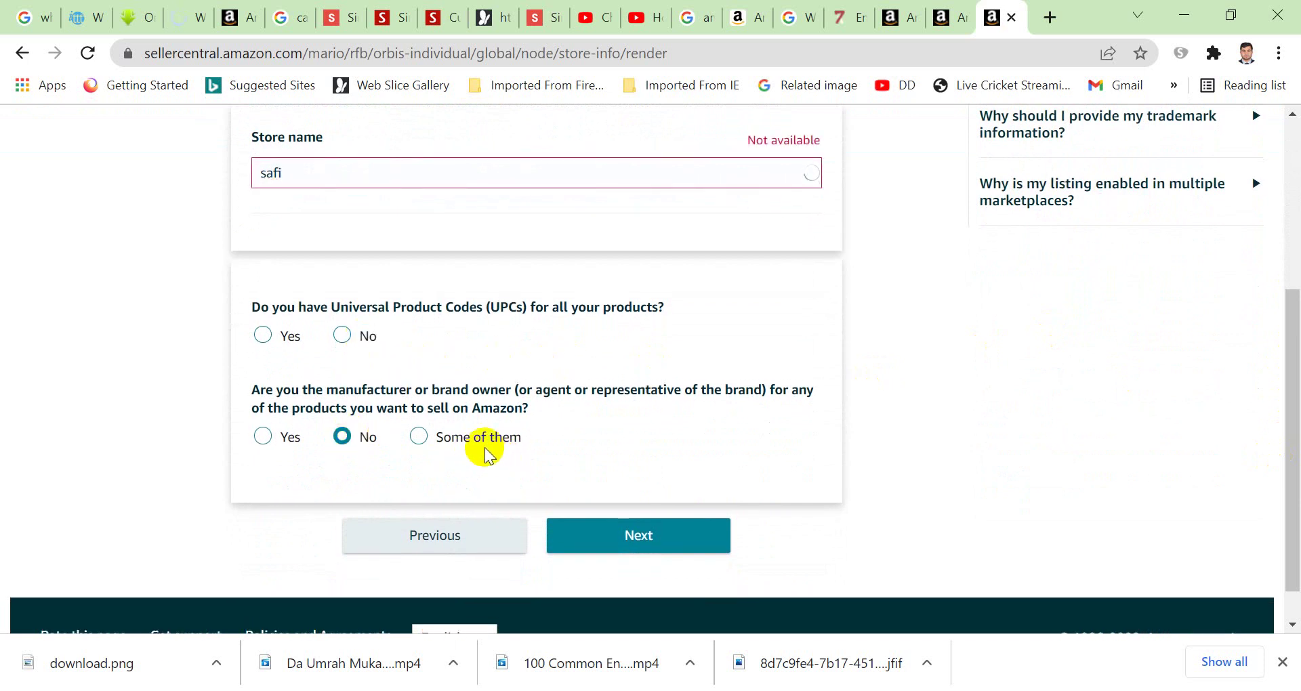
{"action": "left_click", "coordinate": [647, 550]}
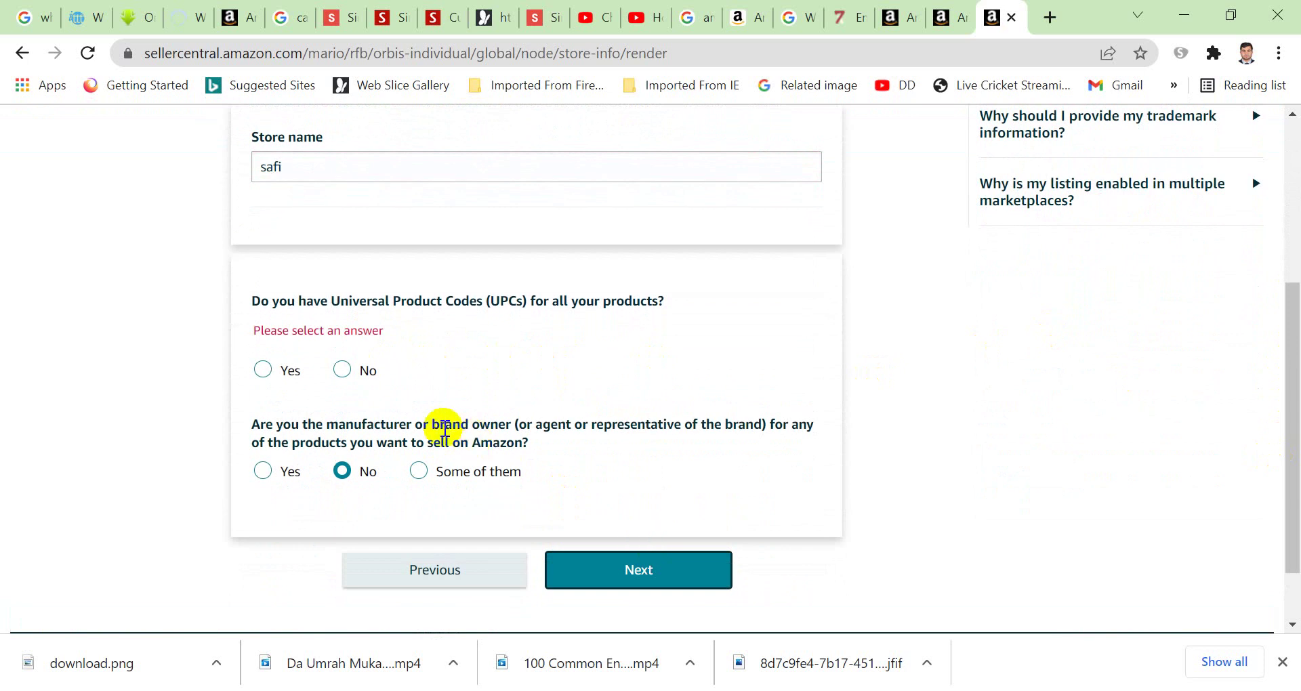
{"action": "left_click", "coordinate": [341, 370]}
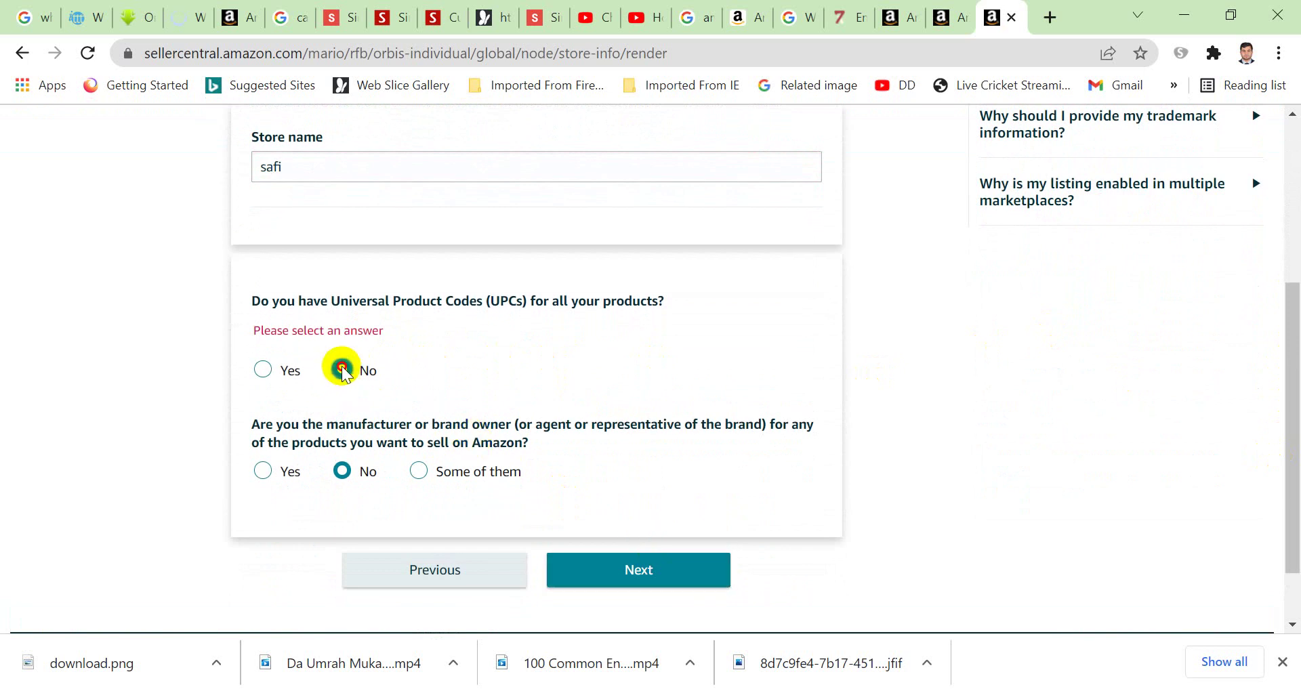
{"action": "left_click", "coordinate": [648, 521]}
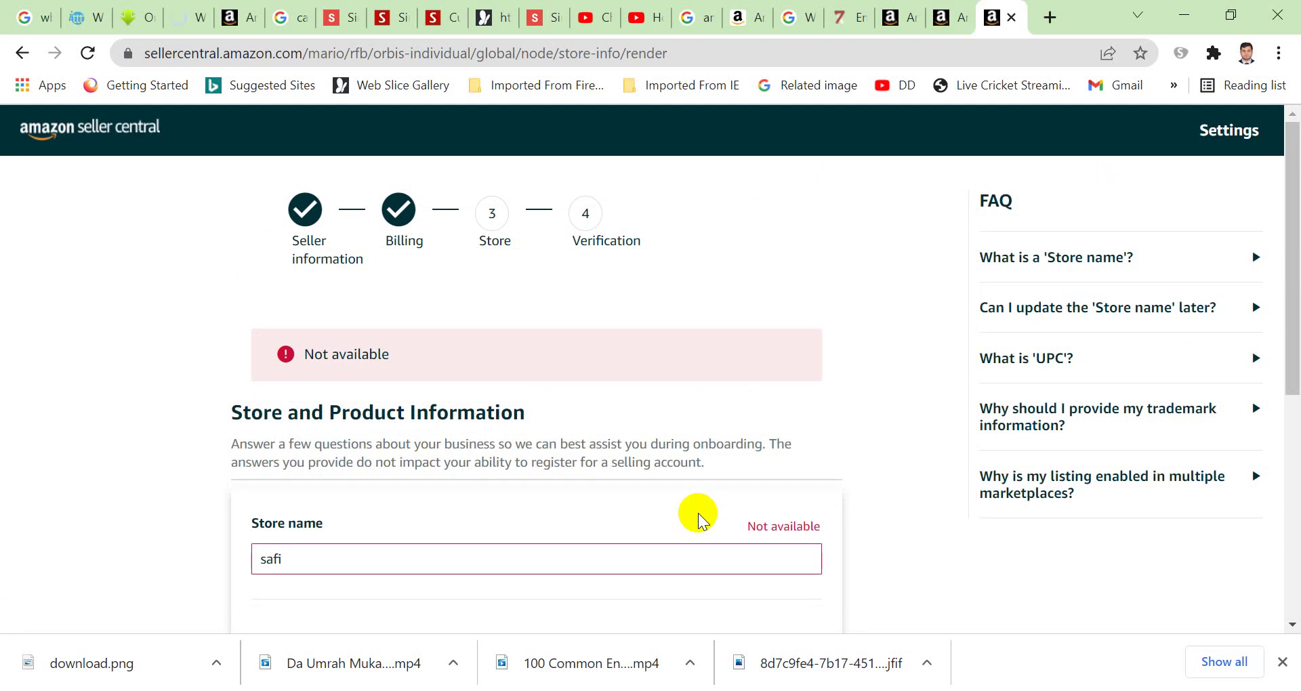
- Replace the unavailable store name safi with bestdml, set UPC to Yes, and submit
{"action": "left_click", "coordinate": [614, 555]}
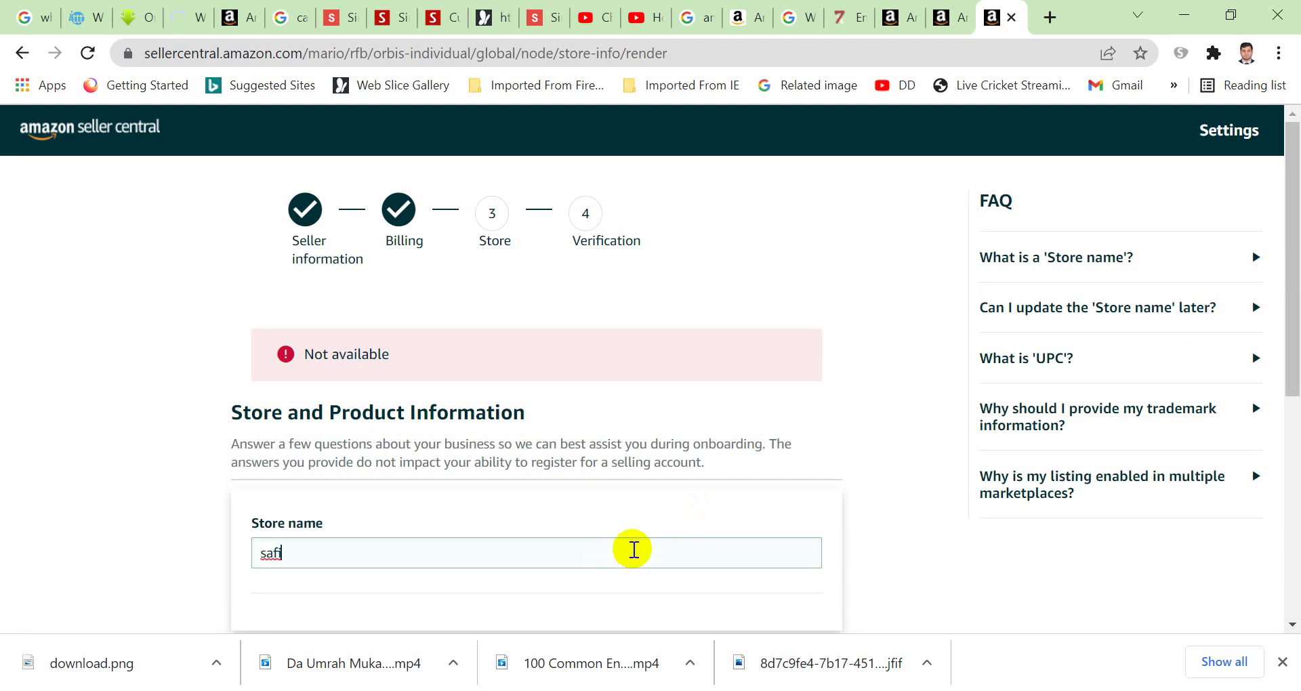
{"action": "left_click_drag", "start_coordinate": [1286, 400], "coordinate": [1279, 494]}
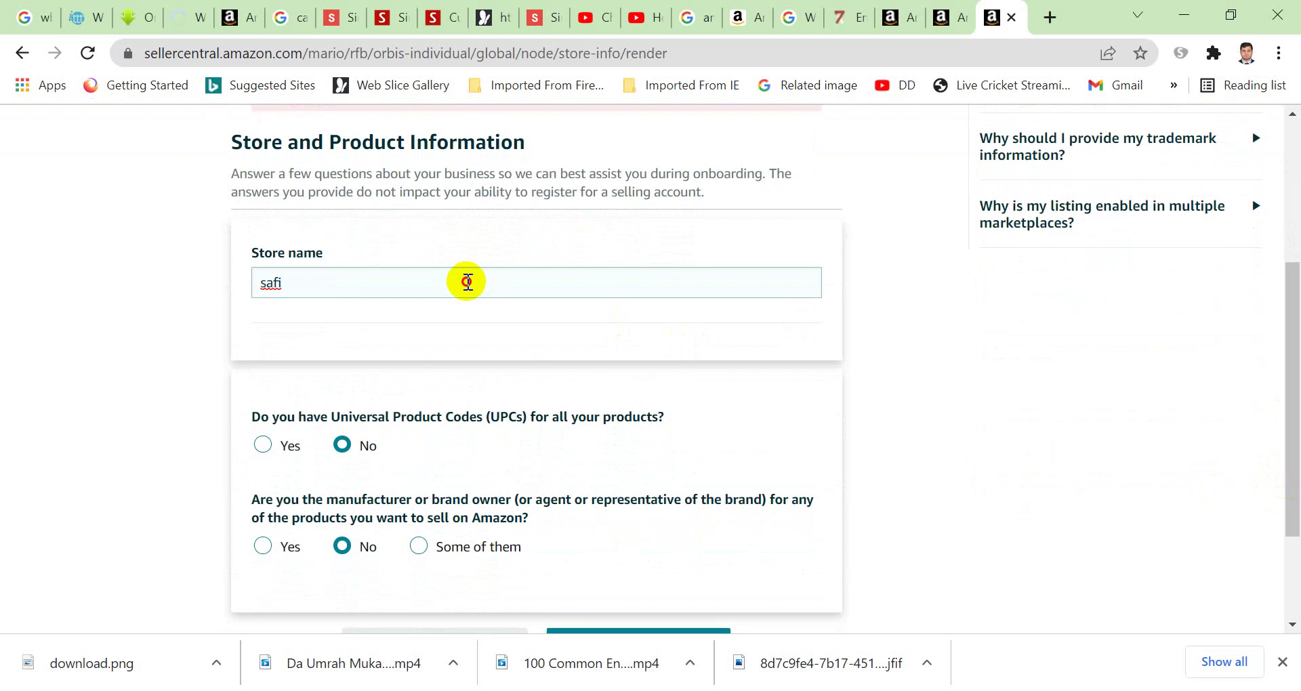
{"action": "left_click_drag", "start_coordinate": [467, 282], "coordinate": [157, 287]}
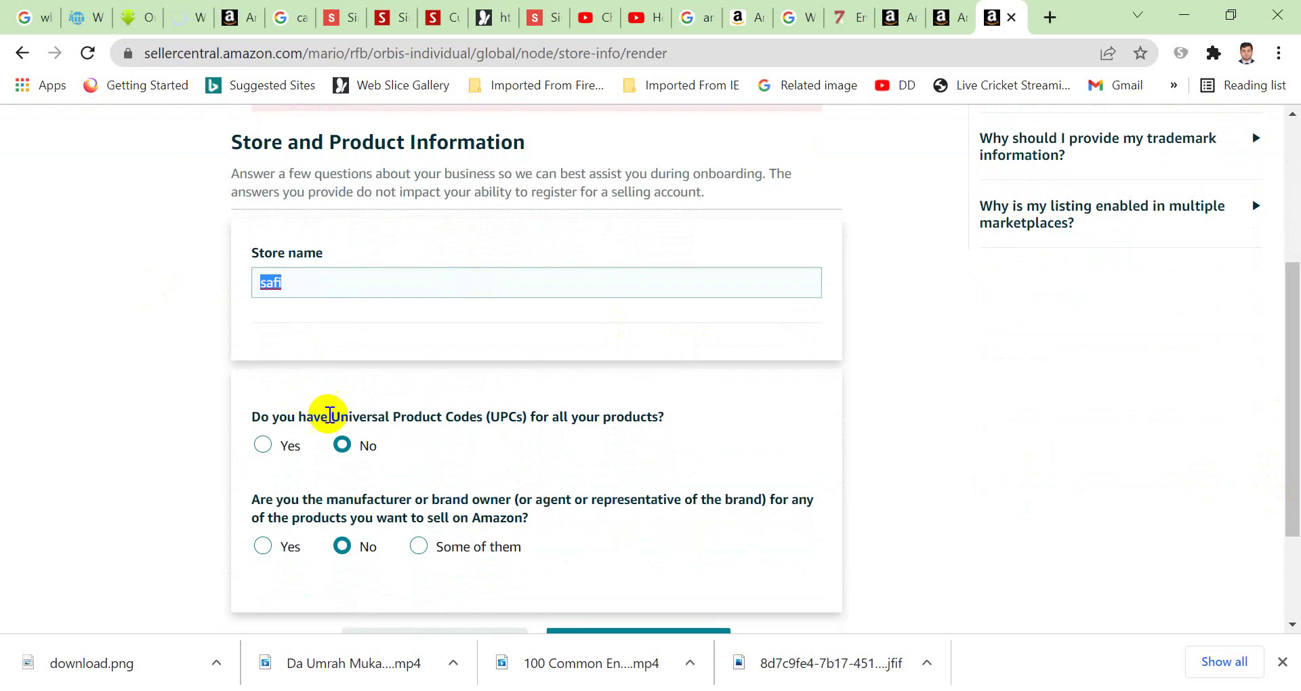
{"action": "key", "text": "BackSpace"}
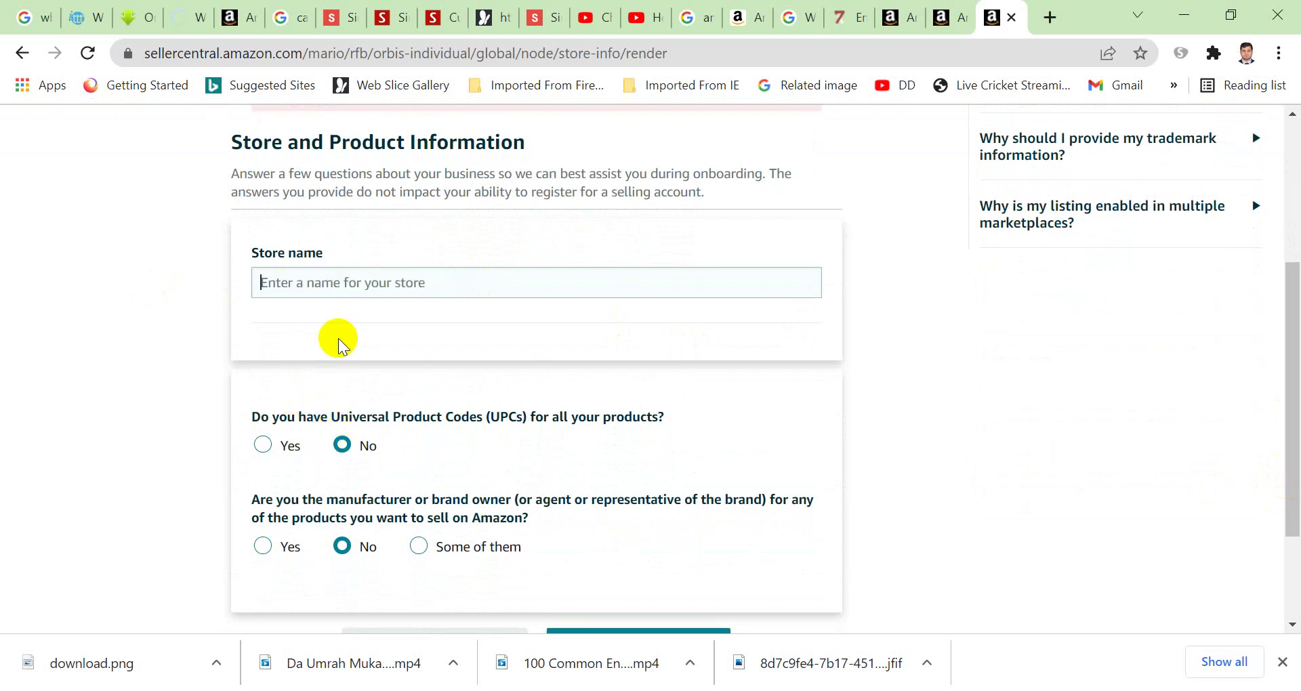
{"action": "left_click", "coordinate": [415, 546]}
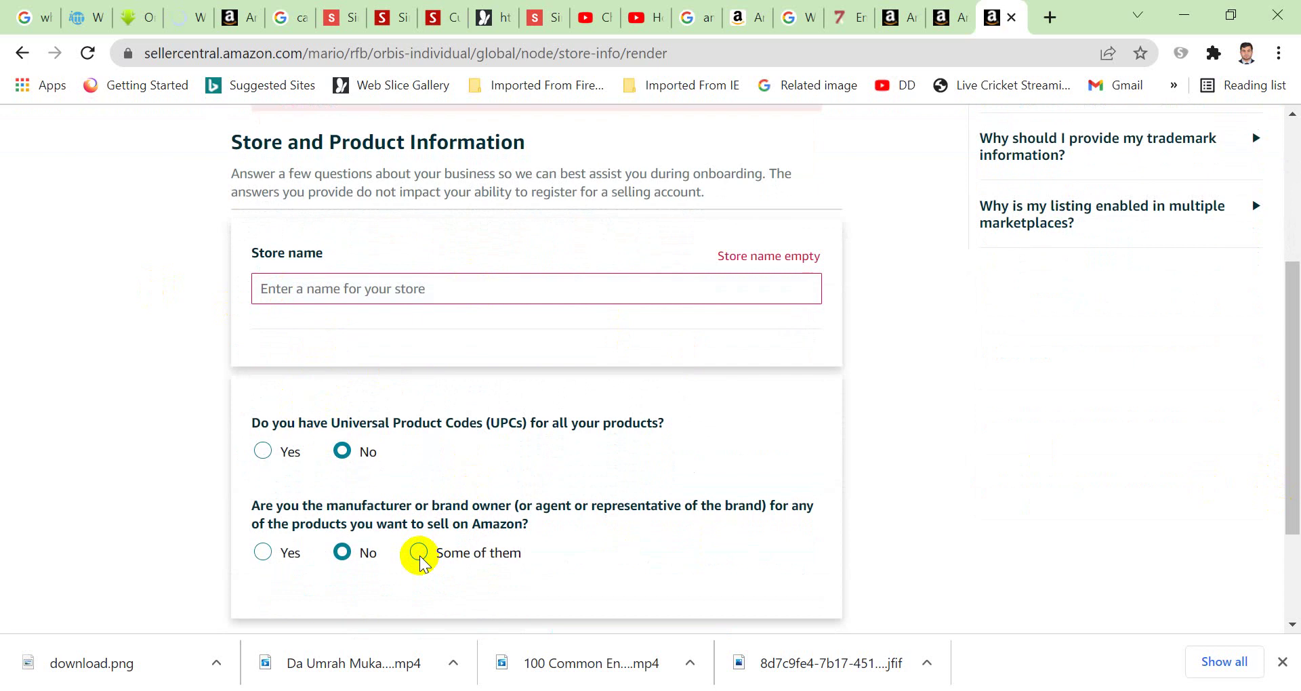
{"action": "triple_click", "coordinate": [420, 550]}
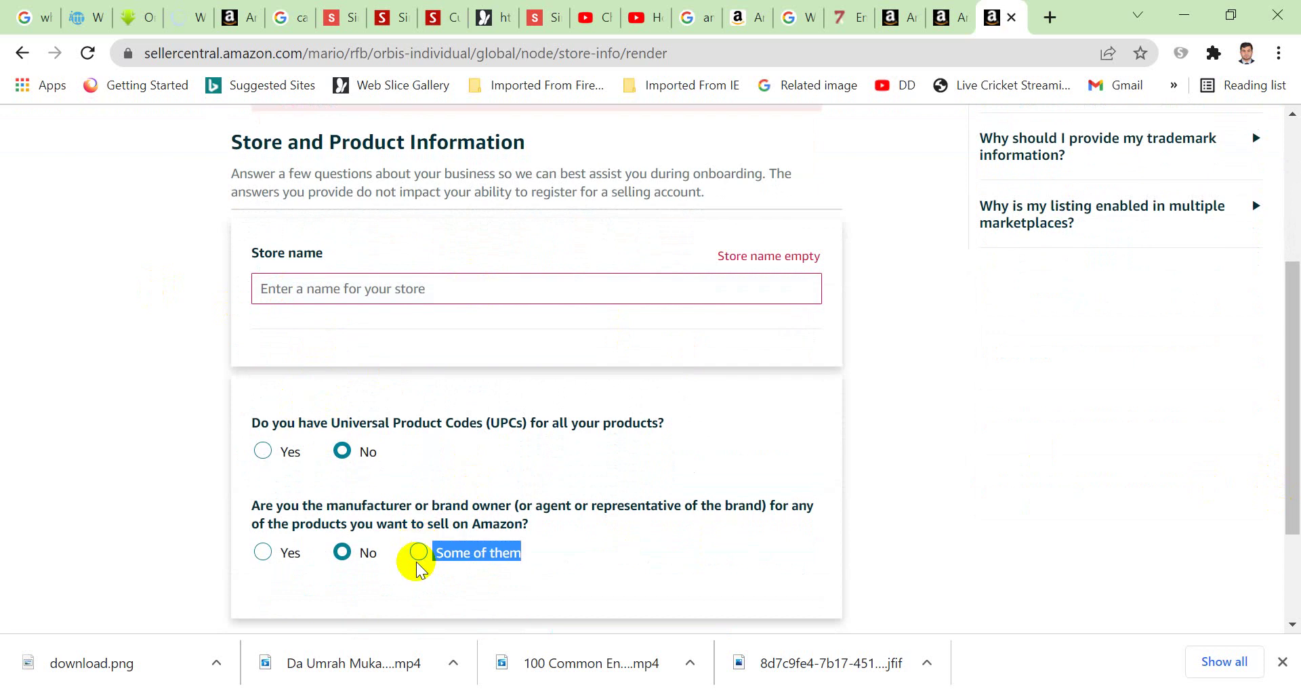
{"action": "left_click", "coordinate": [578, 289]}
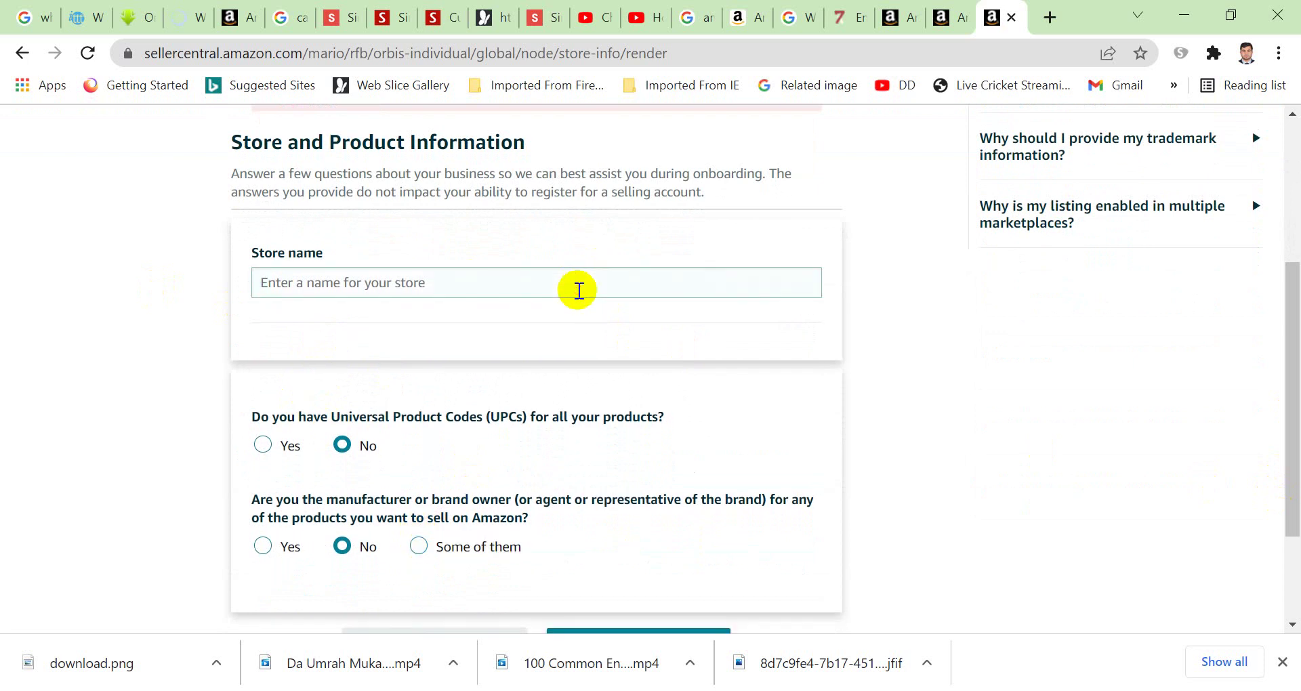
{"action": "type", "text": "bestdml"}
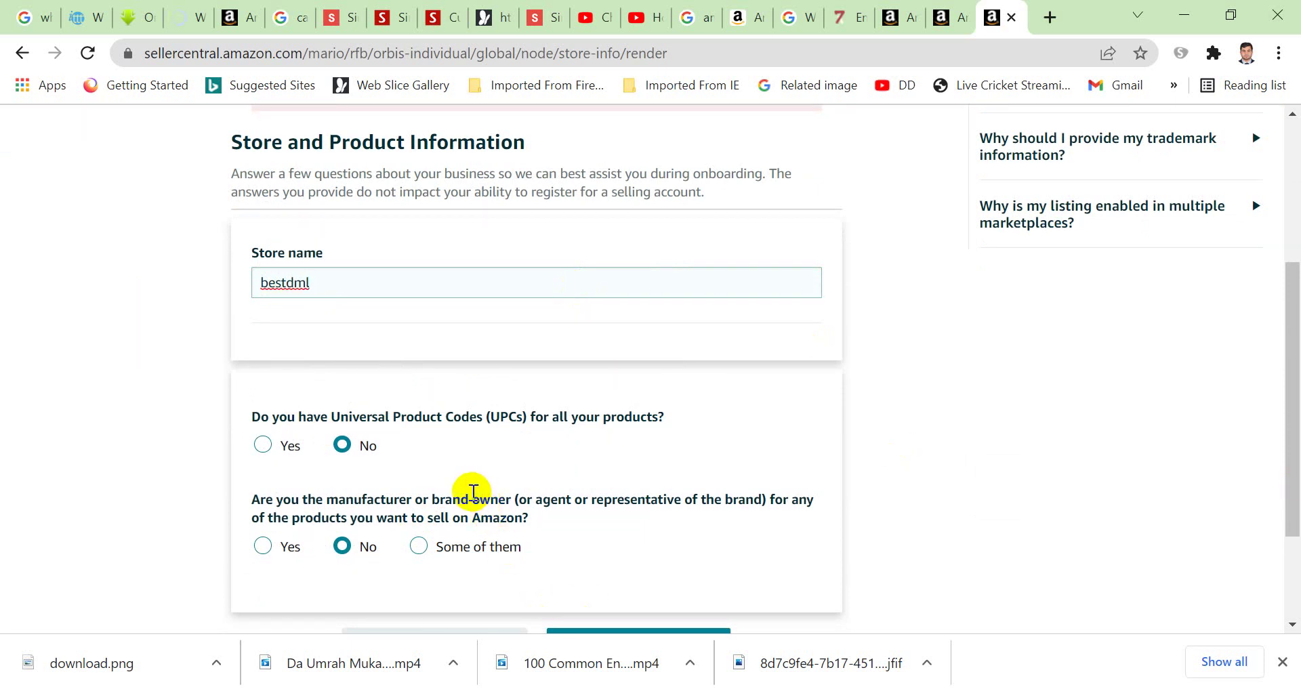
{"action": "left_click", "coordinate": [263, 444]}
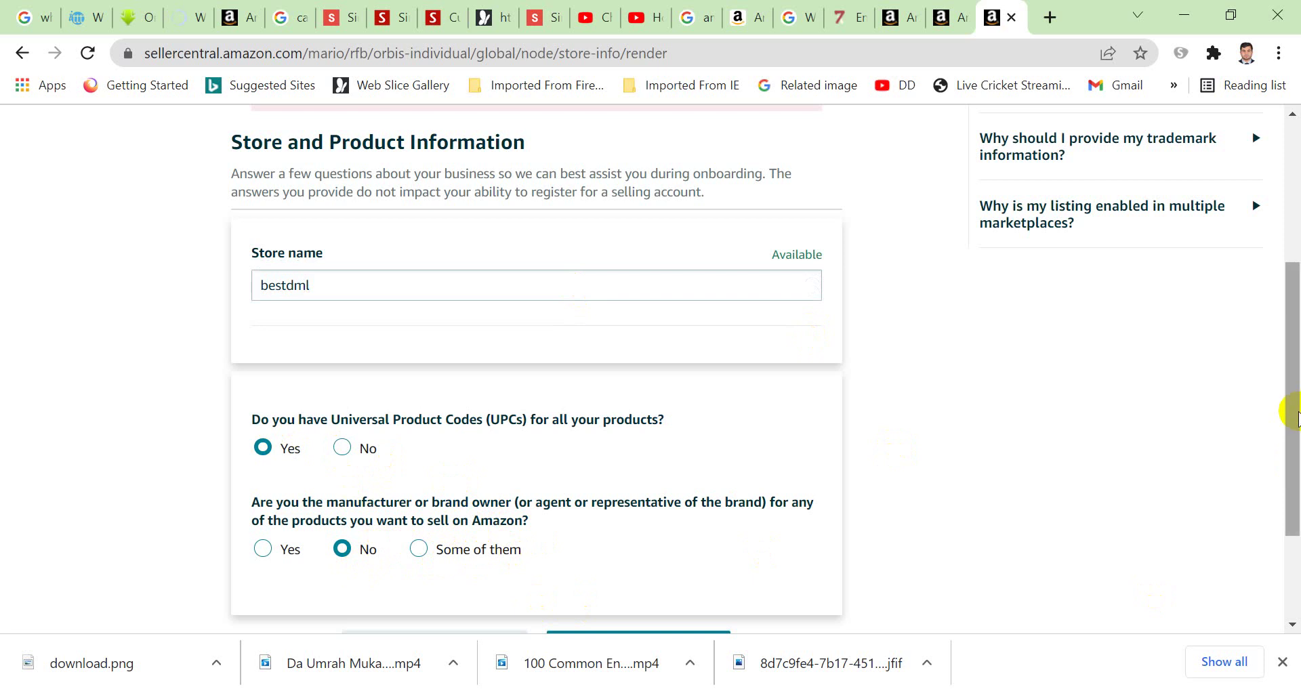
{"action": "left_click_drag", "start_coordinate": [1294, 413], "coordinate": [1278, 499]}
{"action": "left_click", "coordinate": [661, 499]}
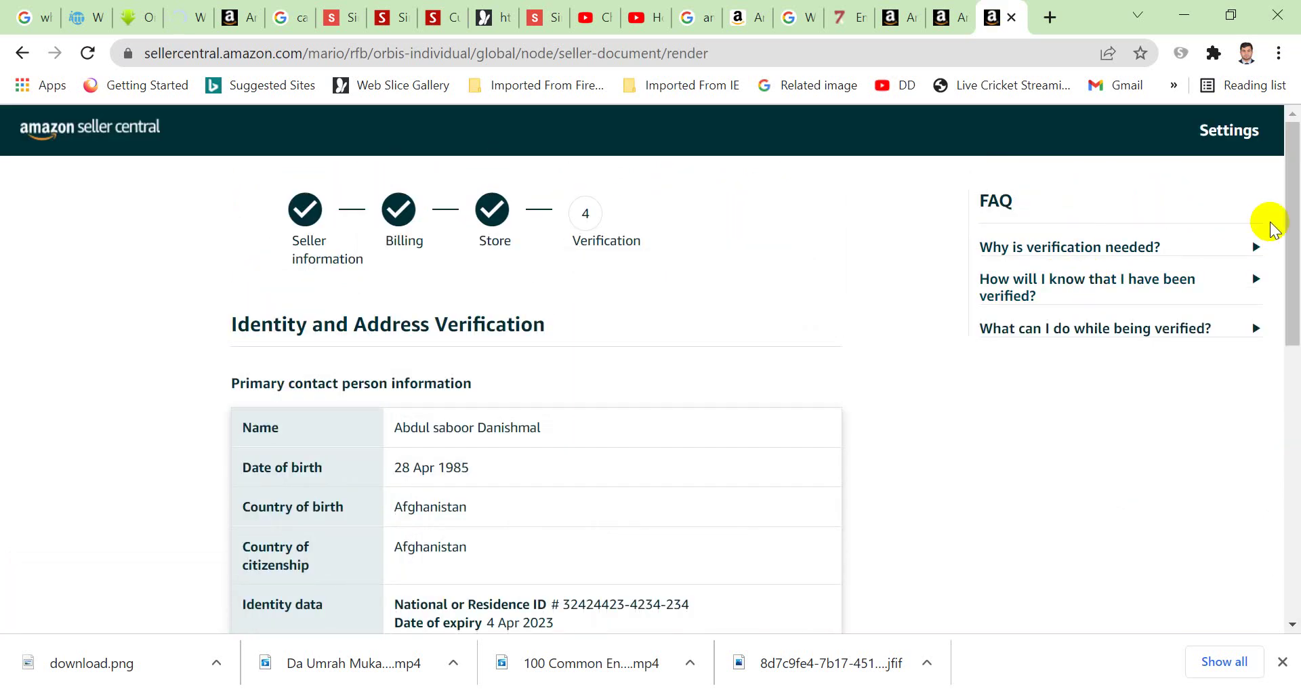
- Upload 'Emirts ID front' from Desktop > Dshml doc as the ID's front side
{"action": "left_click_drag", "start_coordinate": [1295, 212], "coordinate": [1283, 366]}
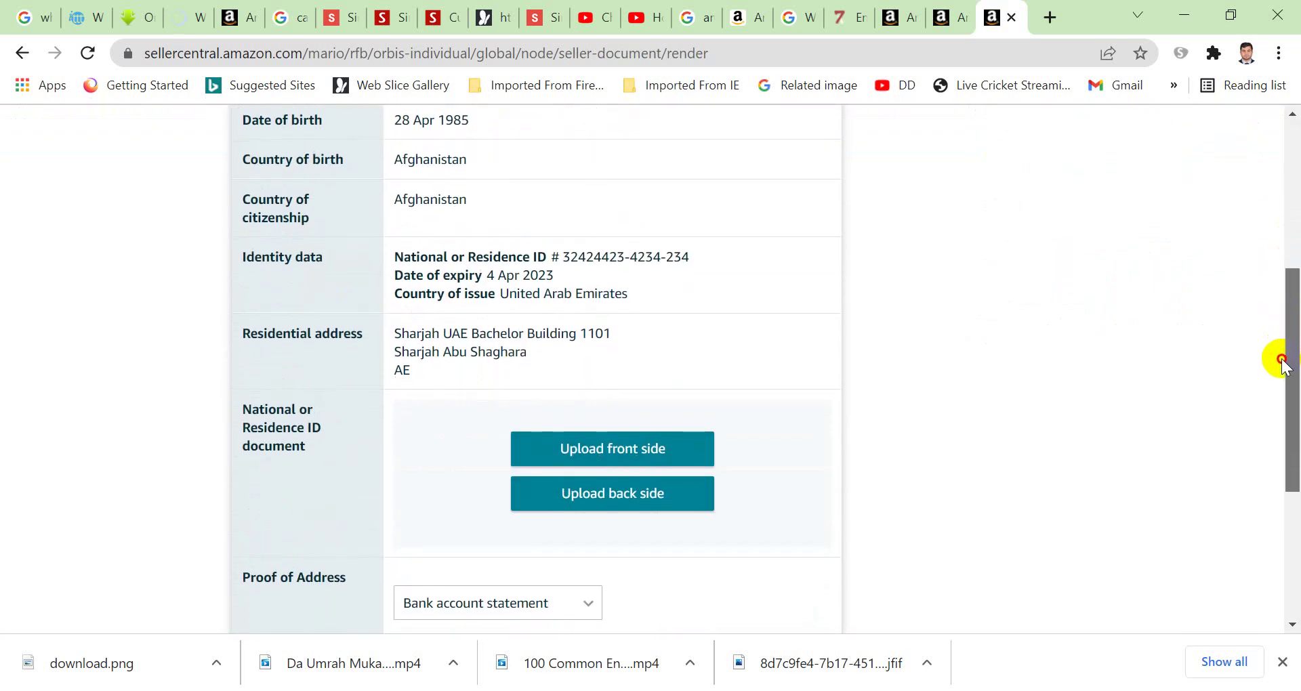
{"action": "left_click", "coordinate": [642, 450]}
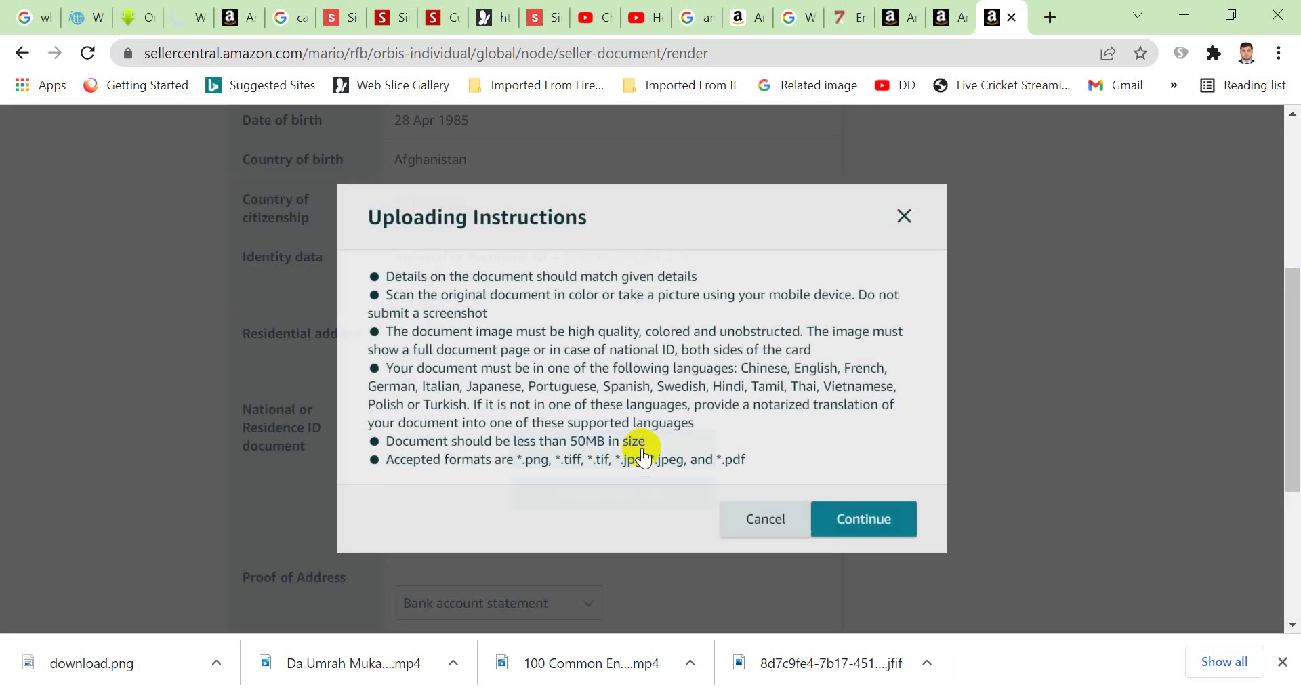
{"action": "left_click", "coordinate": [863, 516]}
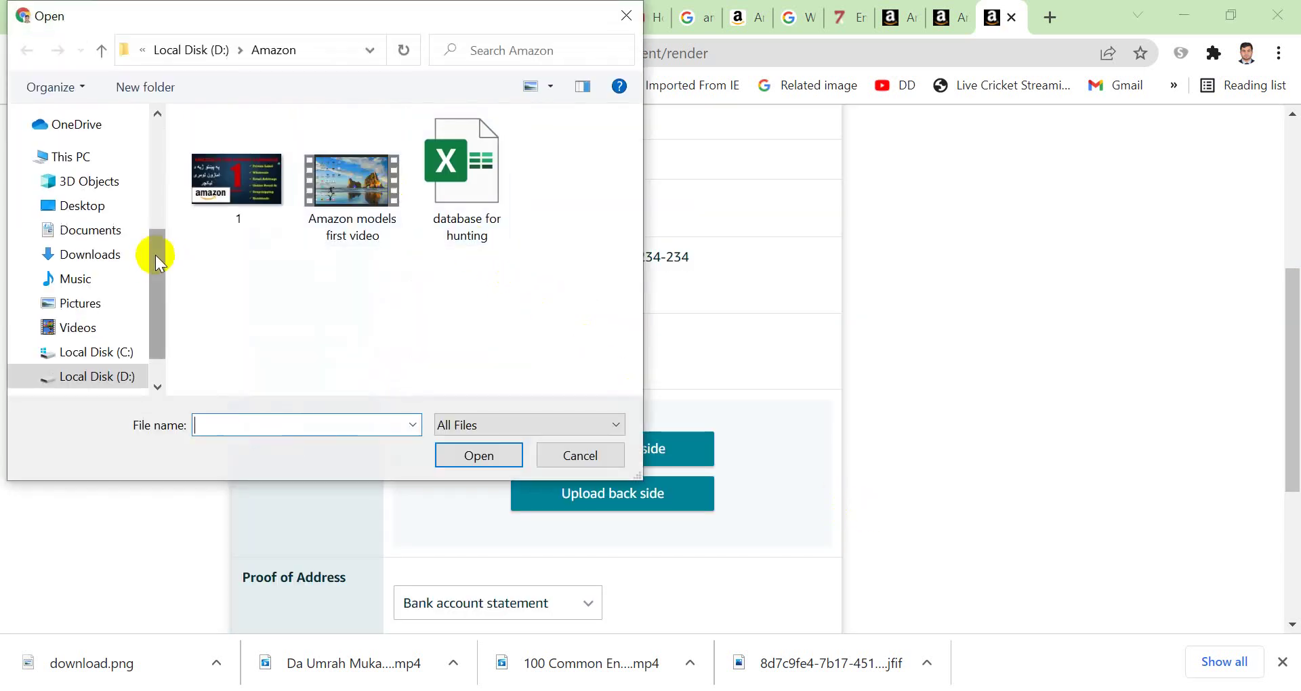
{"action": "left_click", "coordinate": [139, 207]}
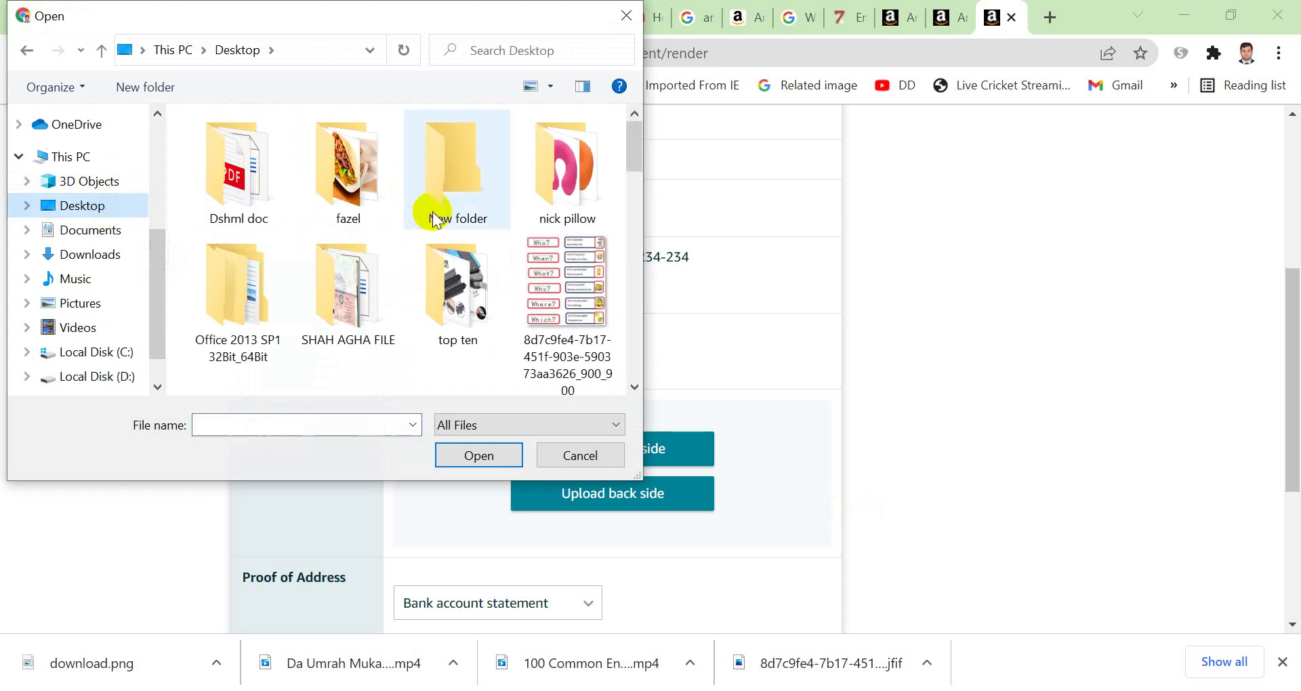
{"action": "mouse_move", "coordinate": [634, 154]}
{"action": "left_mouse_down"}
{"action": "mouse_move", "coordinate": [634, 171]}
{"action": "mouse_move", "coordinate": [634, 157]}
{"action": "left_mouse_up"}
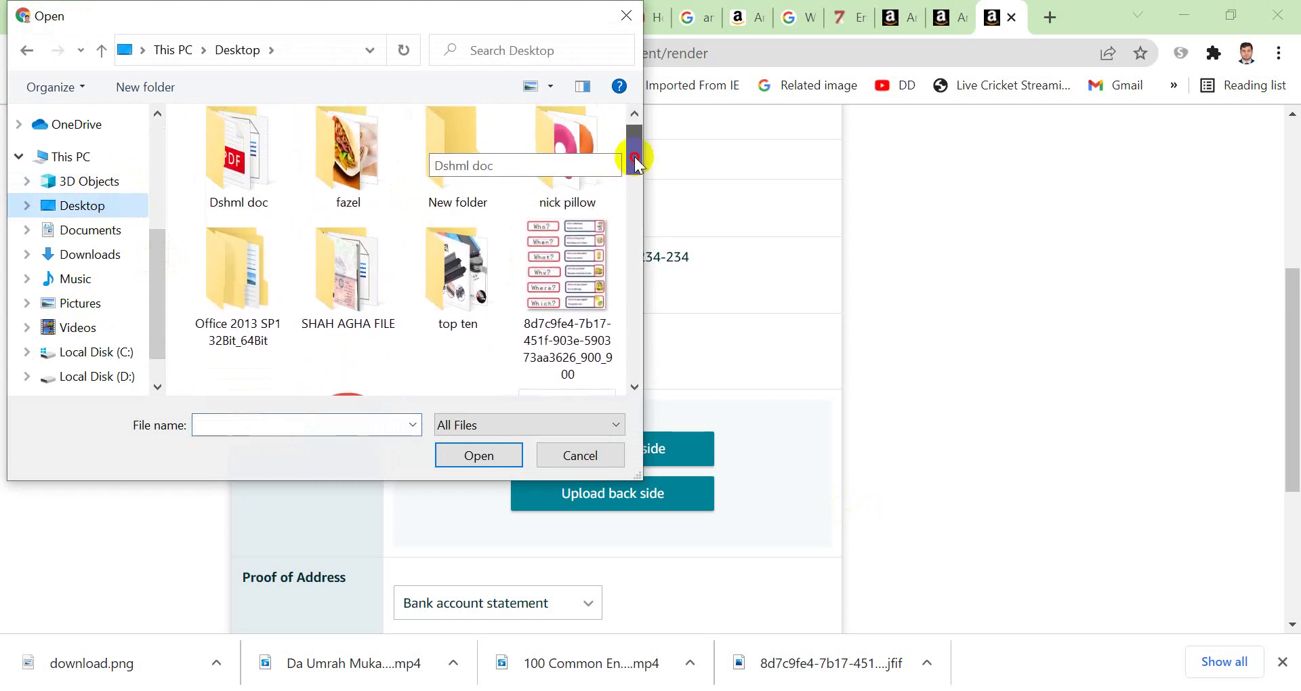
{"action": "double_click", "coordinate": [260, 192]}
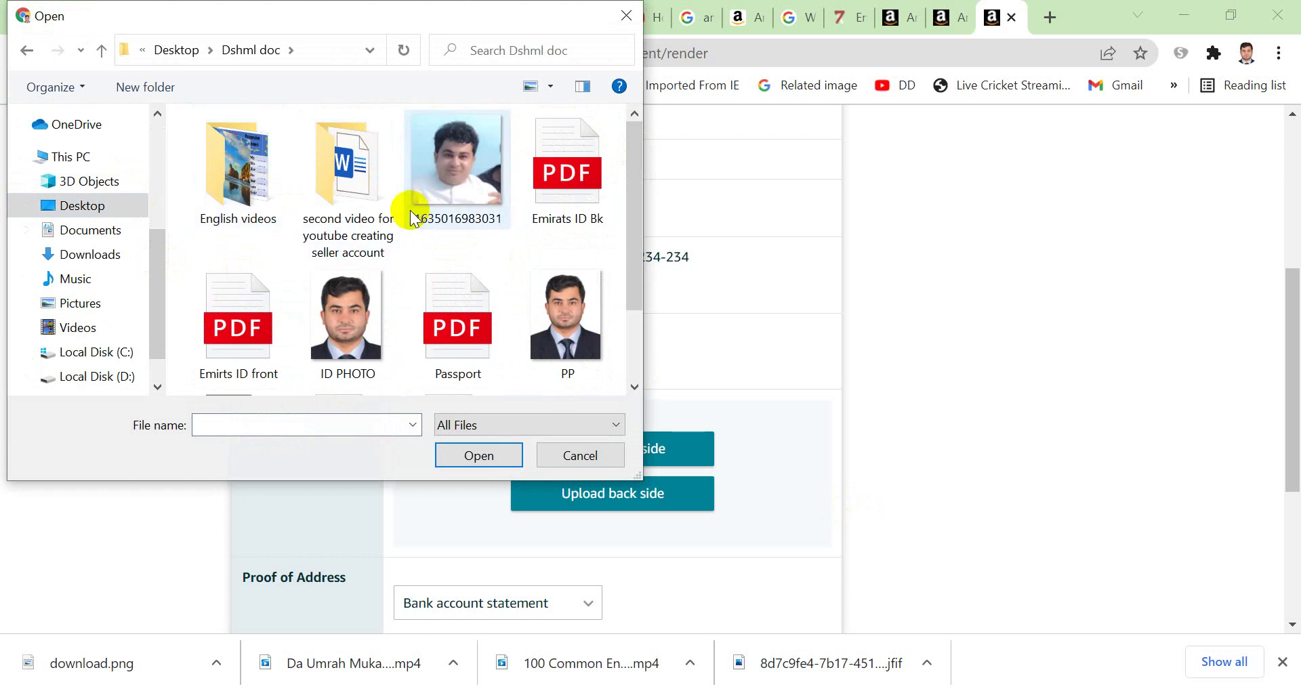
{"action": "left_click_drag", "start_coordinate": [632, 144], "coordinate": [627, 161]}
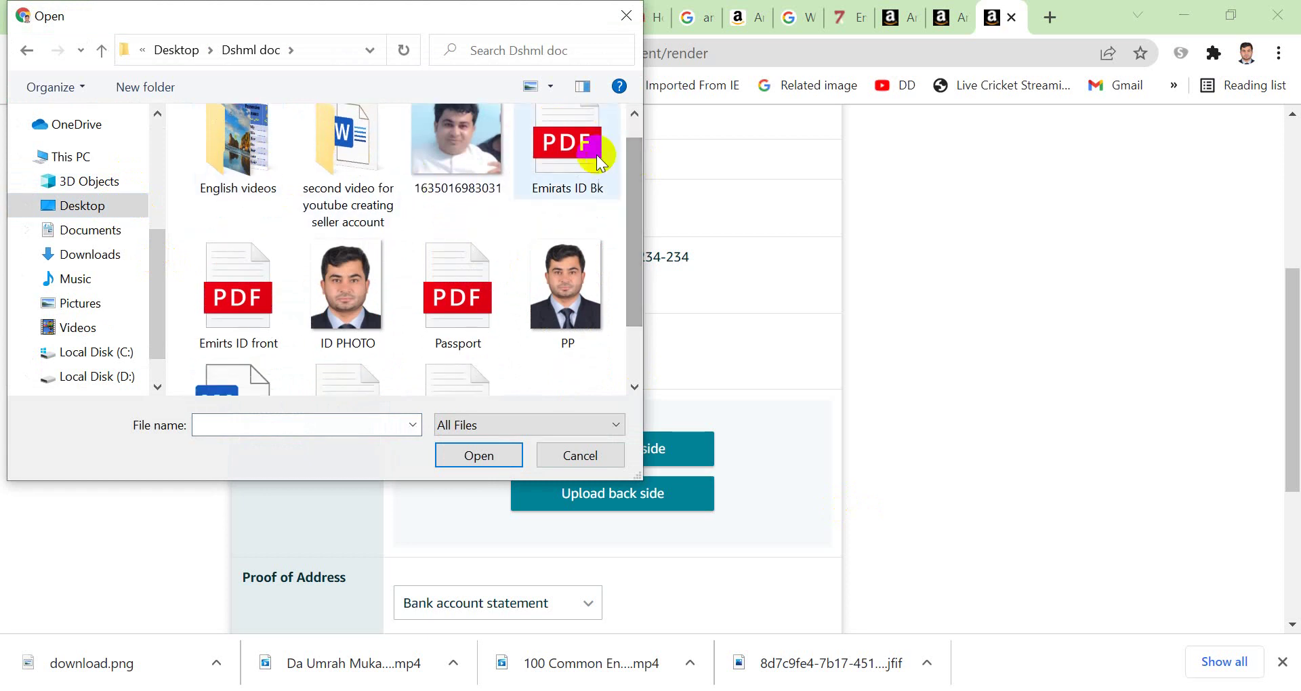
{"action": "left_click", "coordinate": [249, 327]}
{"action": "left_click", "coordinate": [479, 453]}
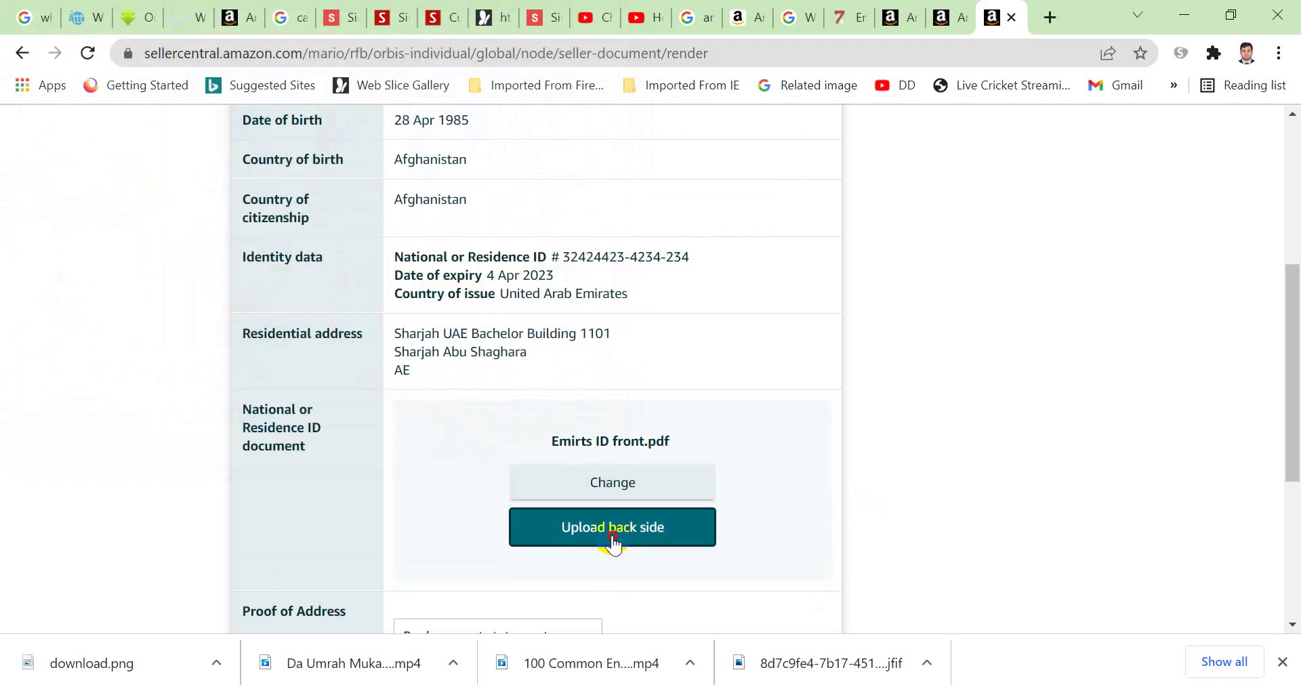
- Upload 'Emirats ID Bk' as the ID's back side
{"action": "left_click", "coordinate": [612, 540]}
{"action": "left_click", "coordinate": [851, 521]}
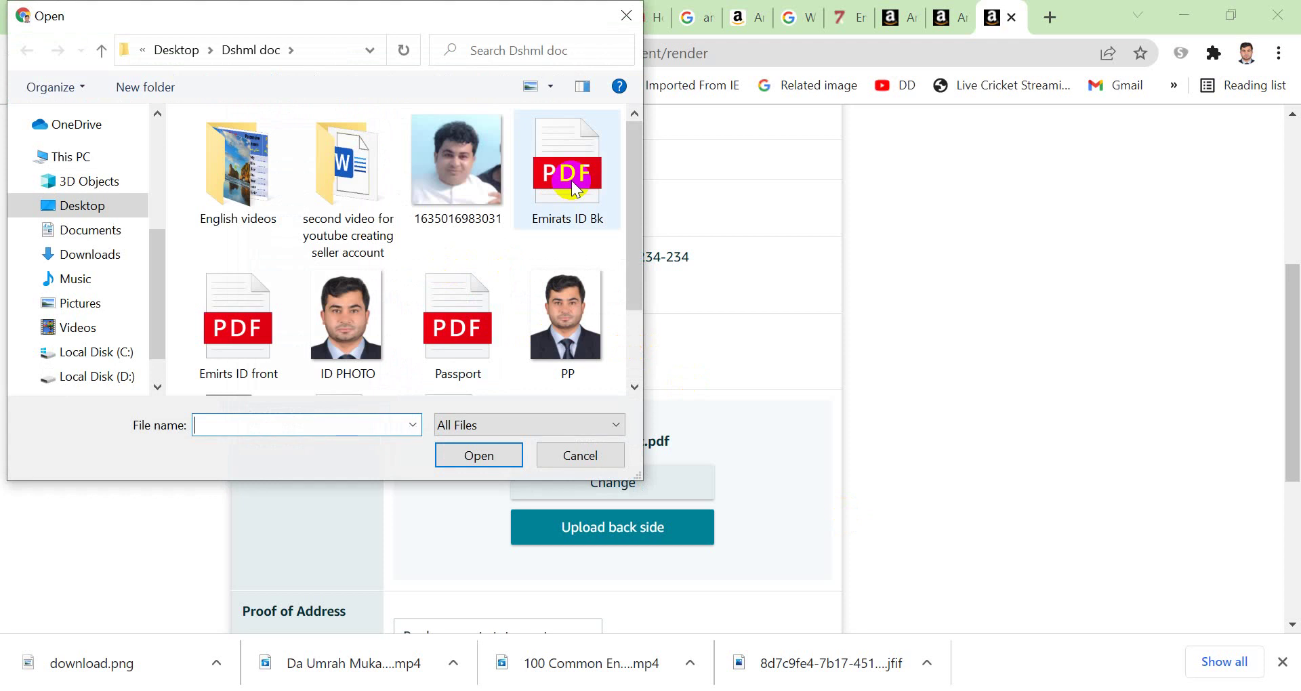
{"action": "left_click", "coordinate": [573, 184]}
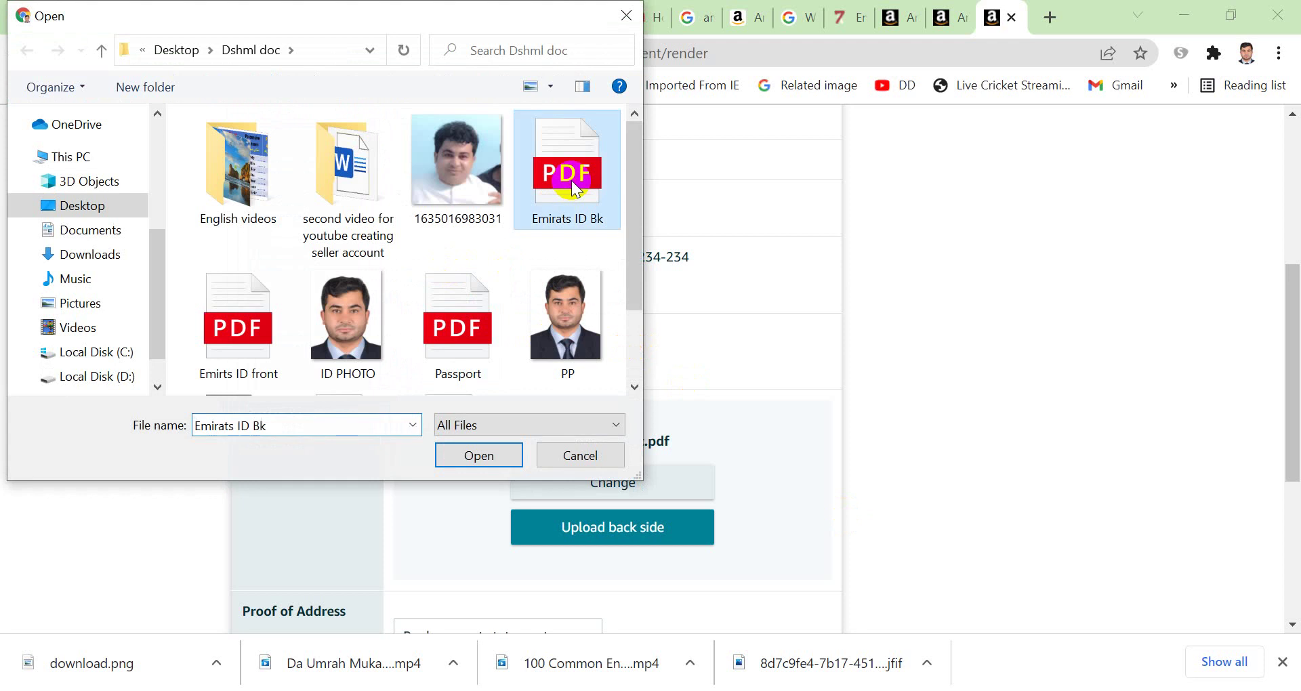
{"action": "left_click", "coordinate": [487, 459]}
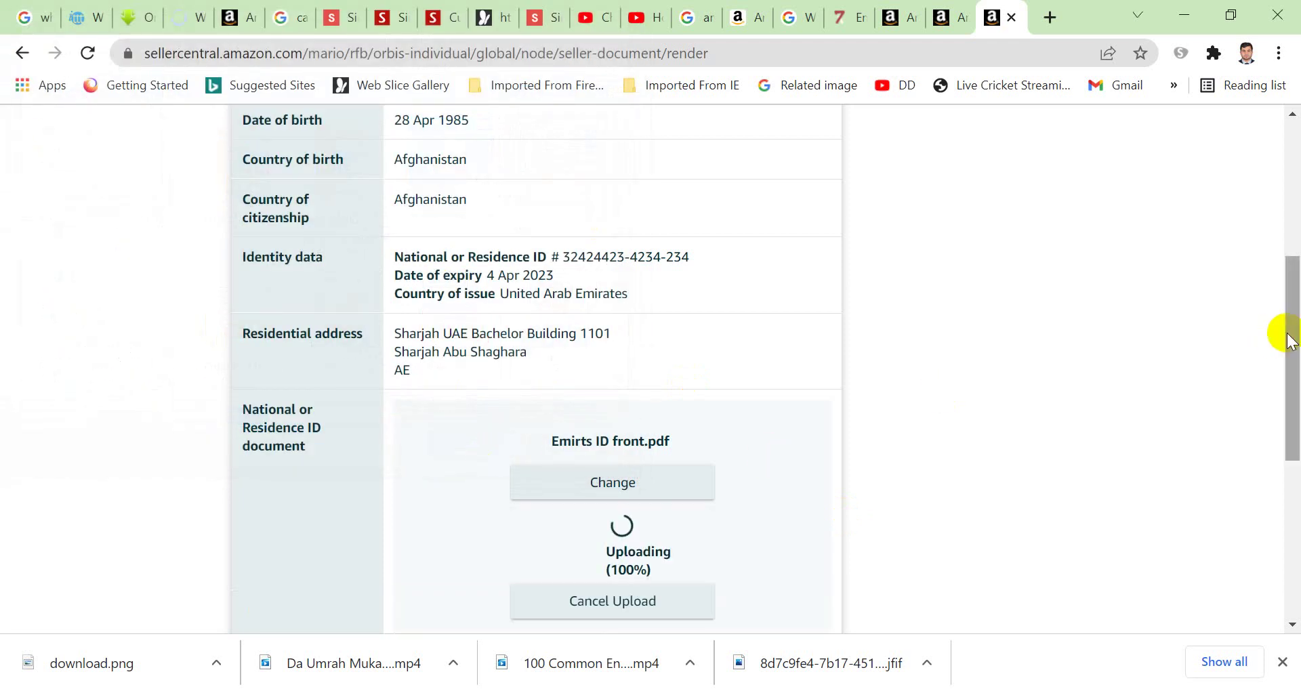
{"action": "left_click_drag", "start_coordinate": [1288, 337], "coordinate": [1281, 439]}
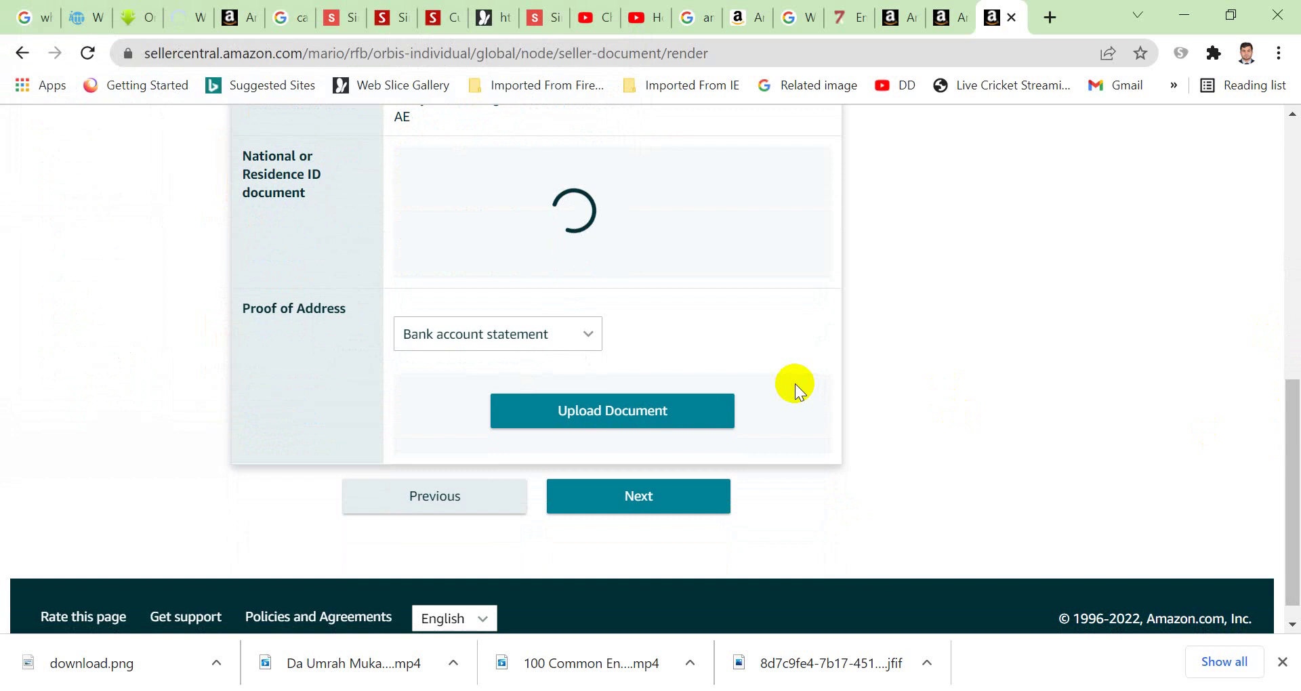
{"action": "left_click", "coordinate": [584, 339]}
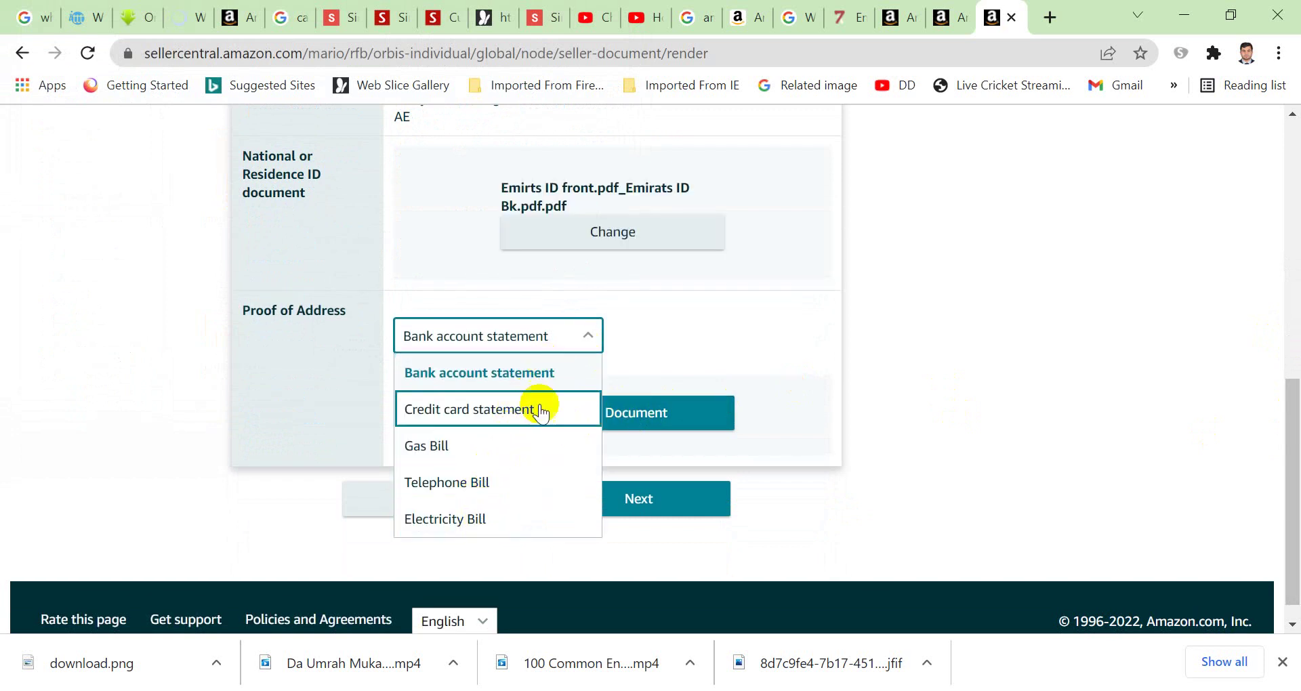
- Upload statements.pdf as the Bank account statement proof of address and submit the documents
{"action": "left_click", "coordinate": [543, 381]}
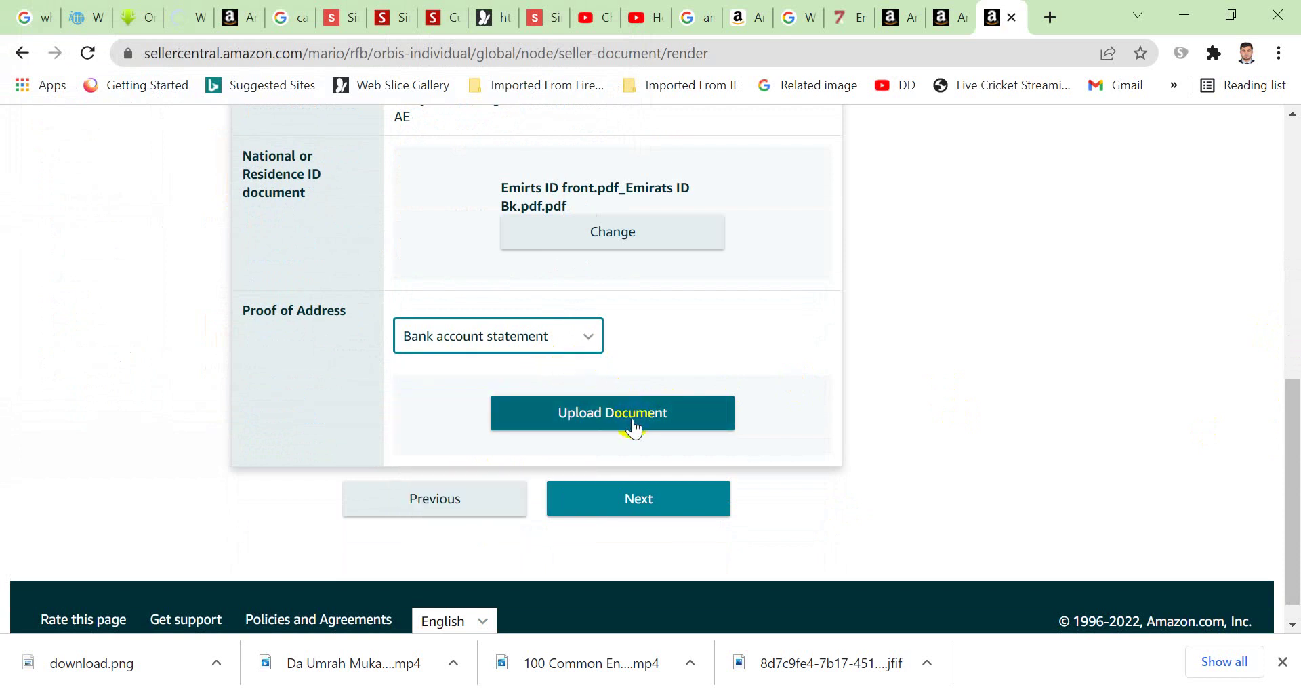
{"action": "left_click", "coordinate": [583, 412]}
{"action": "left_click", "coordinate": [862, 520]}
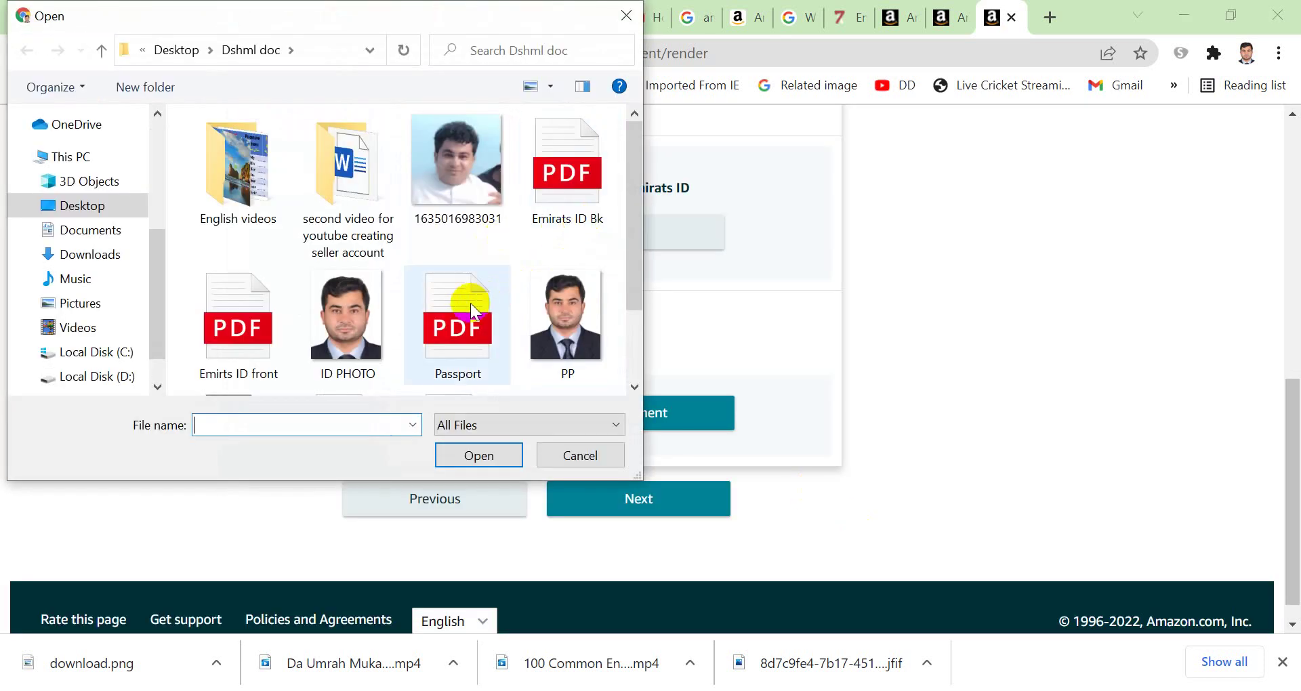
{"action": "left_click_drag", "start_coordinate": [635, 198], "coordinate": [625, 275]}
{"action": "left_click", "coordinate": [351, 336]}
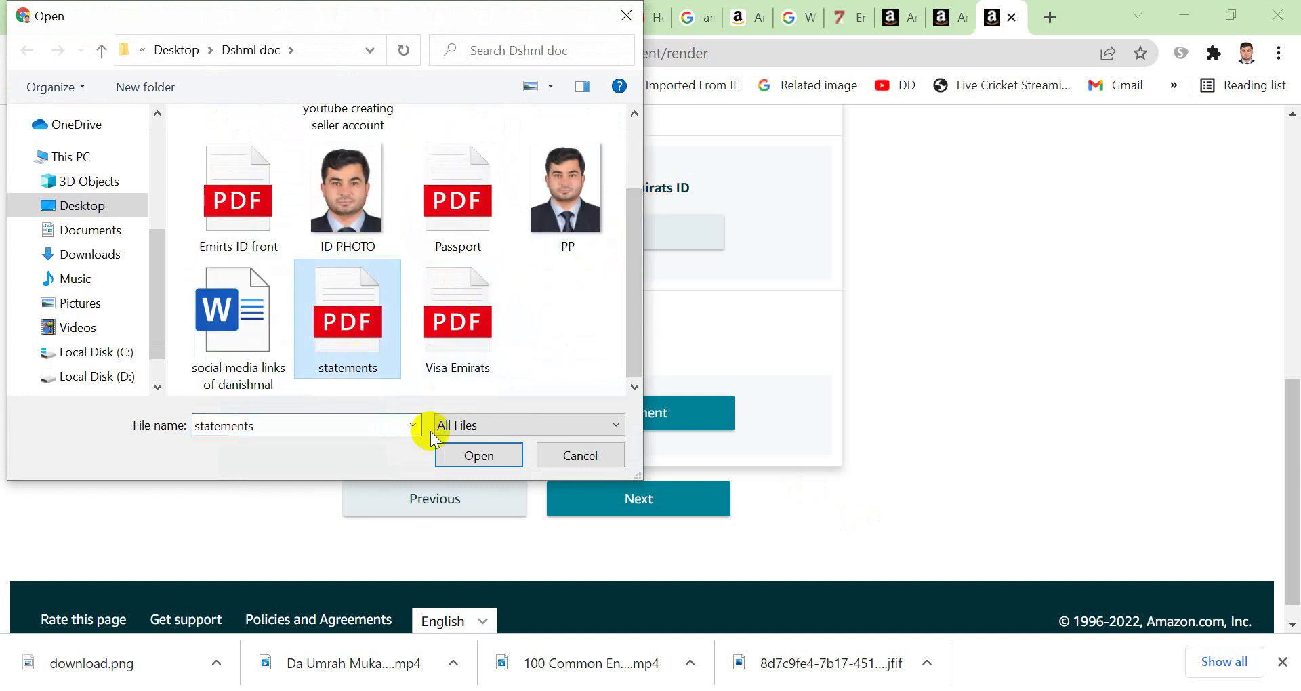
{"action": "left_click", "coordinate": [463, 459]}
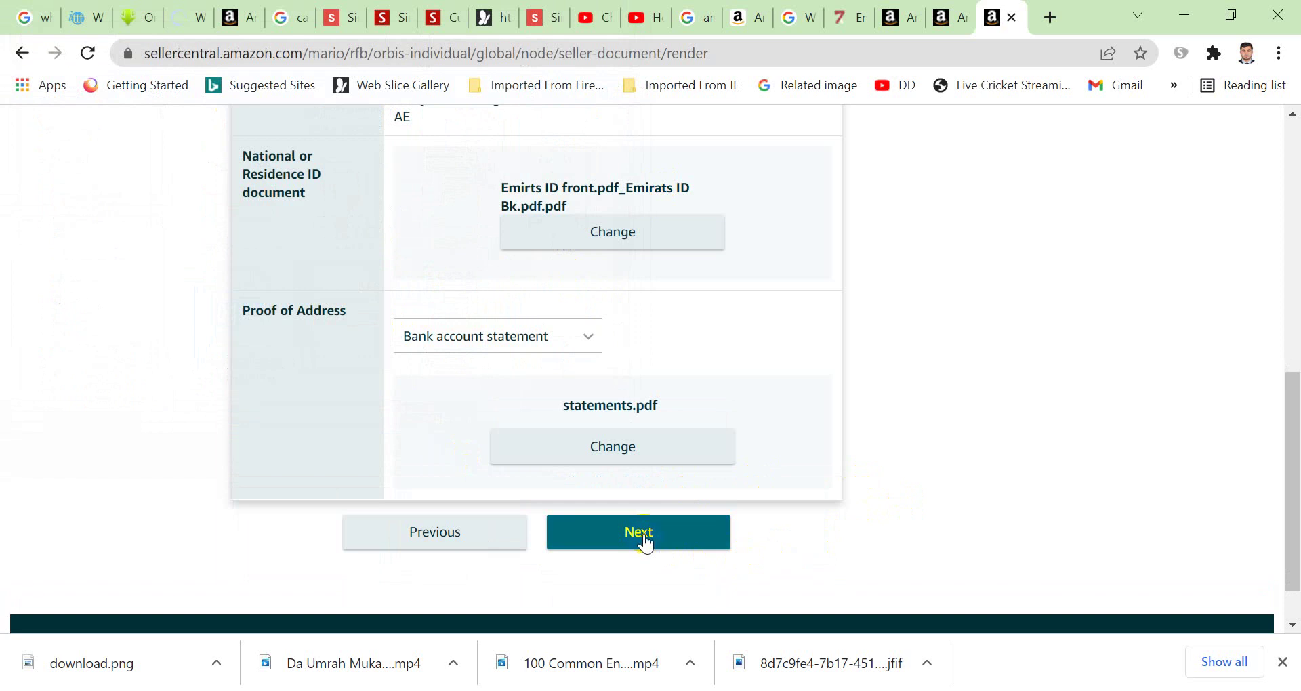
{"action": "left_click", "coordinate": [644, 539]}
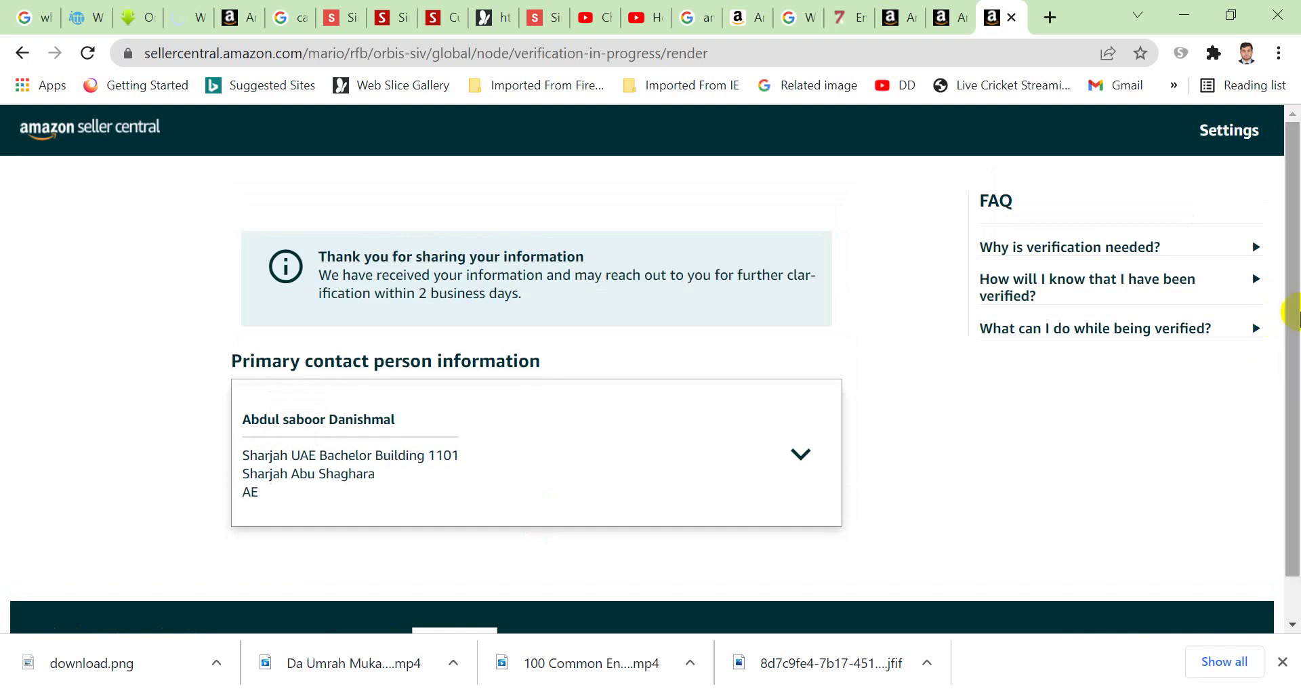
- Check the verification-in-progress notice, then go to the tab with the seller sign-in page
{"action": "left_click_drag", "start_coordinate": [1295, 313], "coordinate": [1296, 362]}
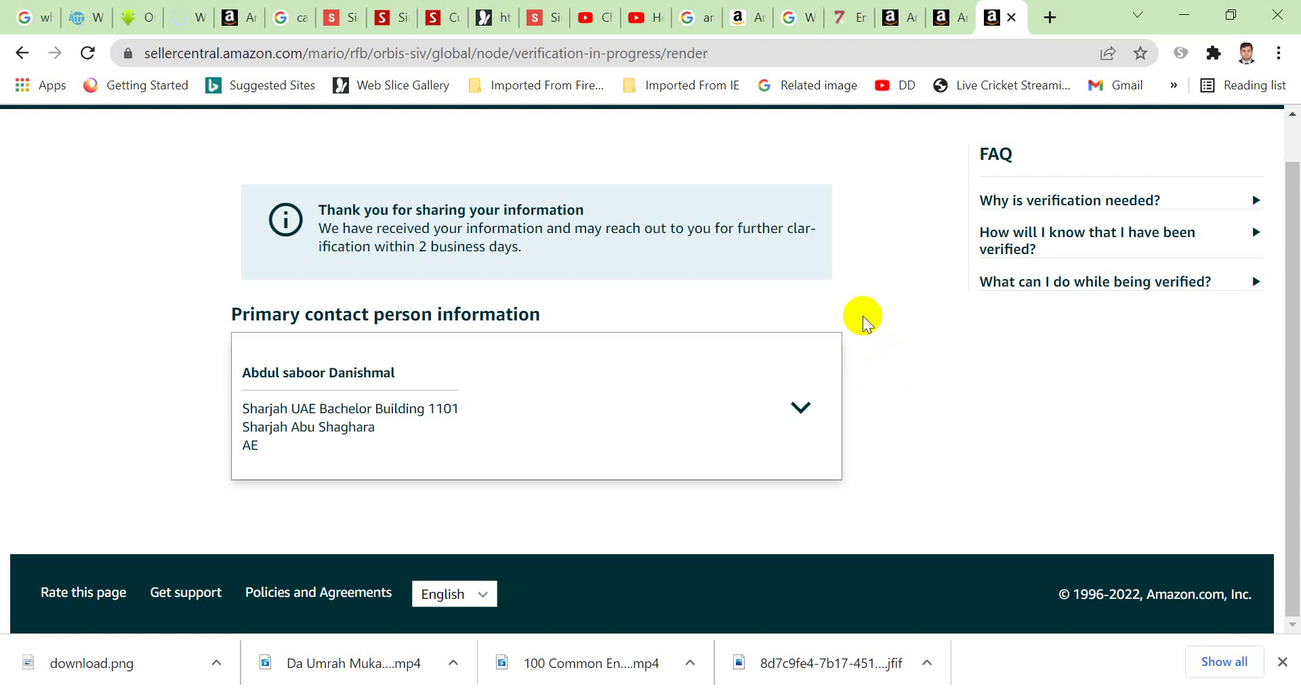
{"action": "left_click", "coordinate": [945, 19]}
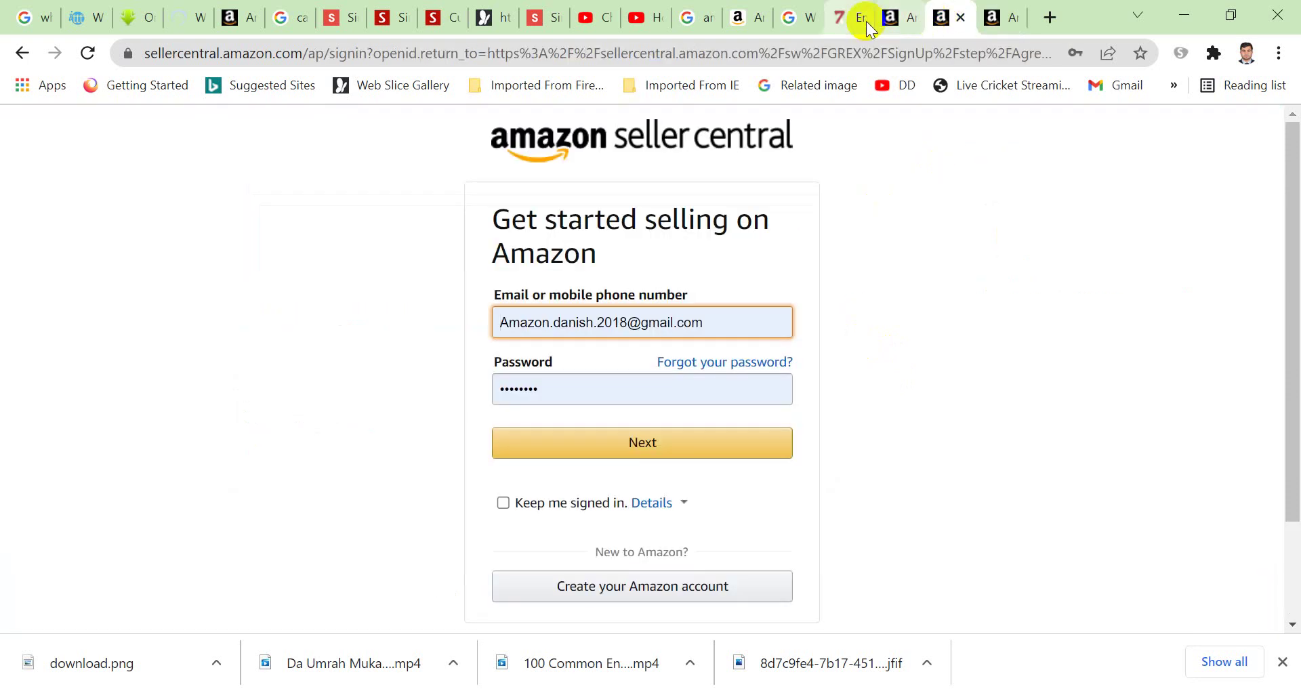
- Continue signing in with the saved credentials and submit the one-time password
{"action": "left_click", "coordinate": [646, 447]}
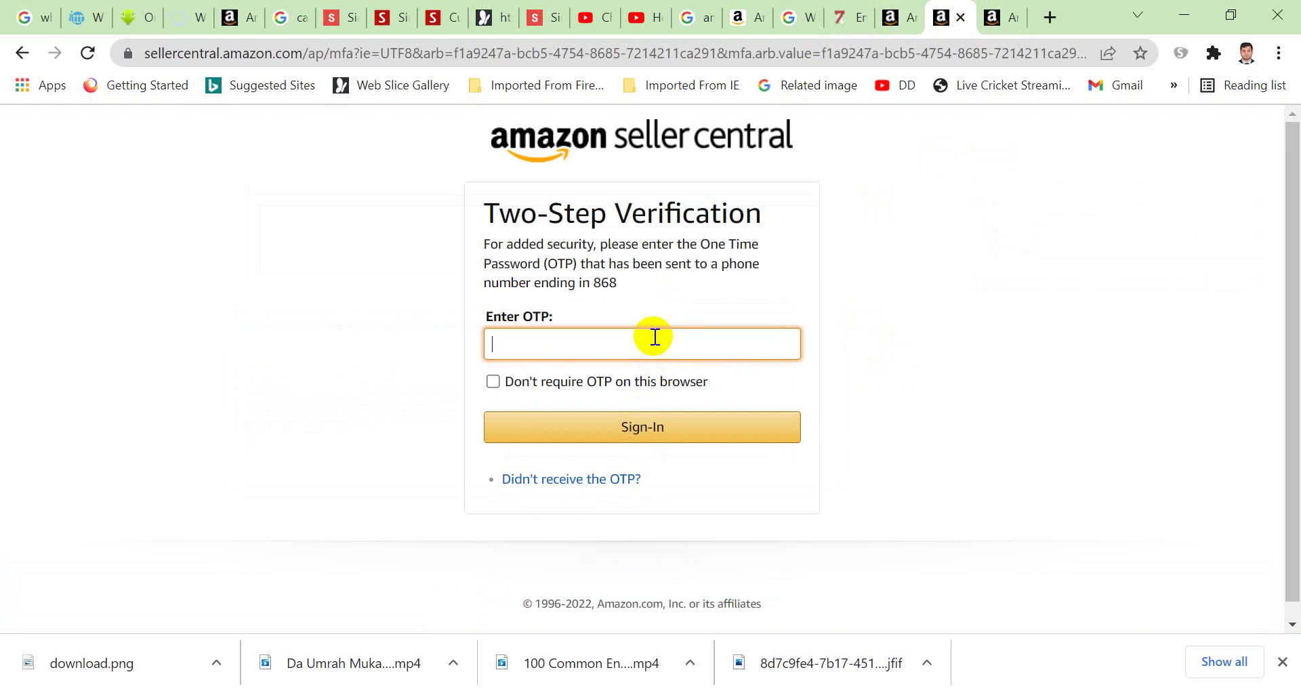
{"action": "left_click", "coordinate": [681, 429]}
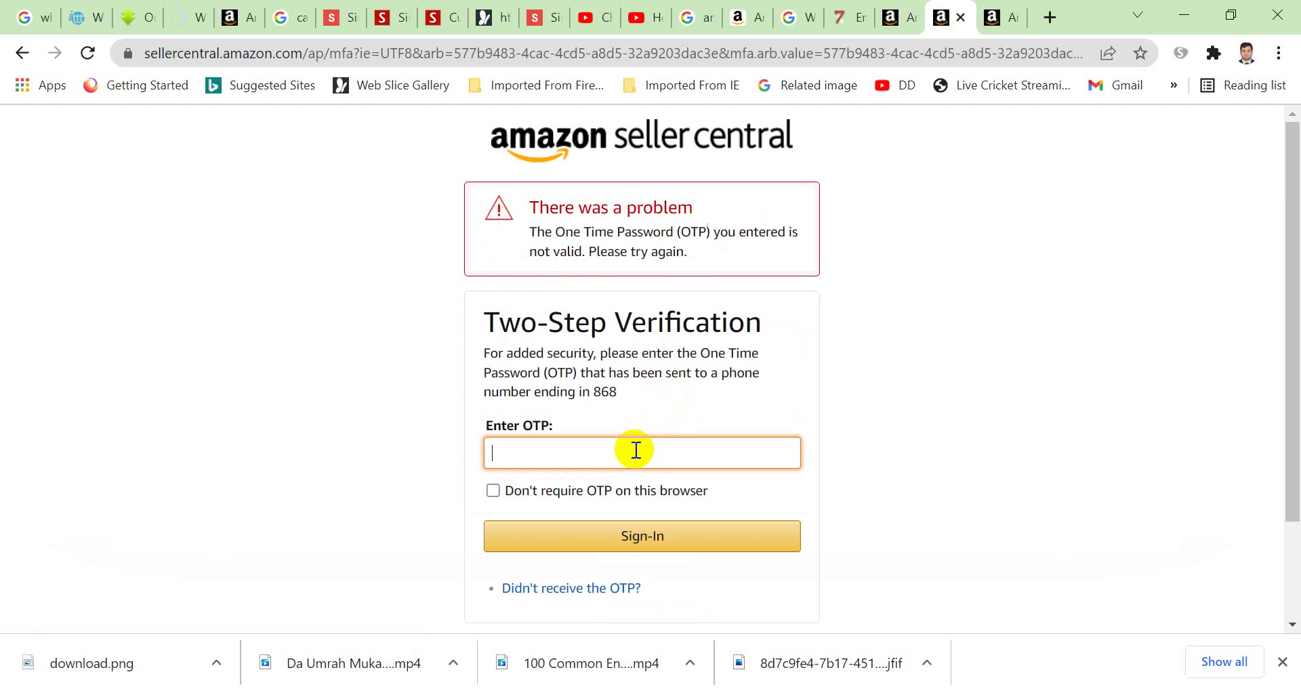
- Tick Don't require OTP, retry the same code, then ask for a new code
{"action": "left_click", "coordinate": [534, 495]}
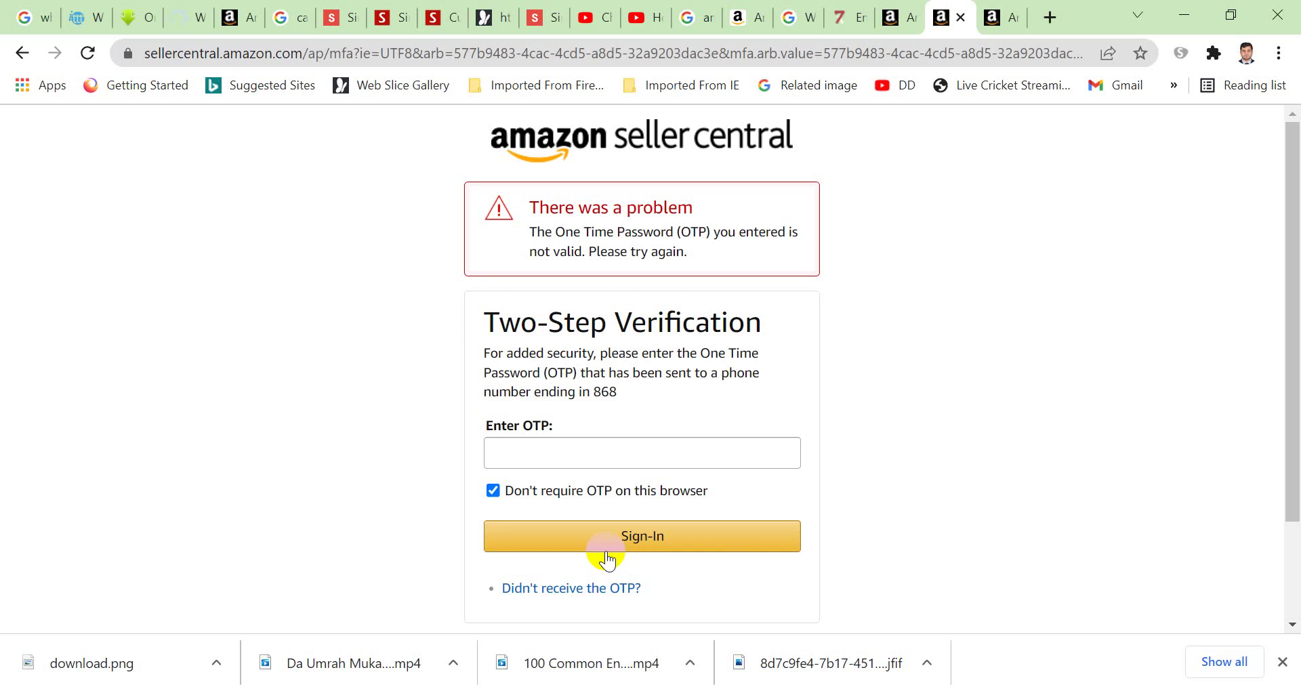
{"action": "key", "text": "Tab"}
{"action": "left_click", "coordinate": [597, 455]}
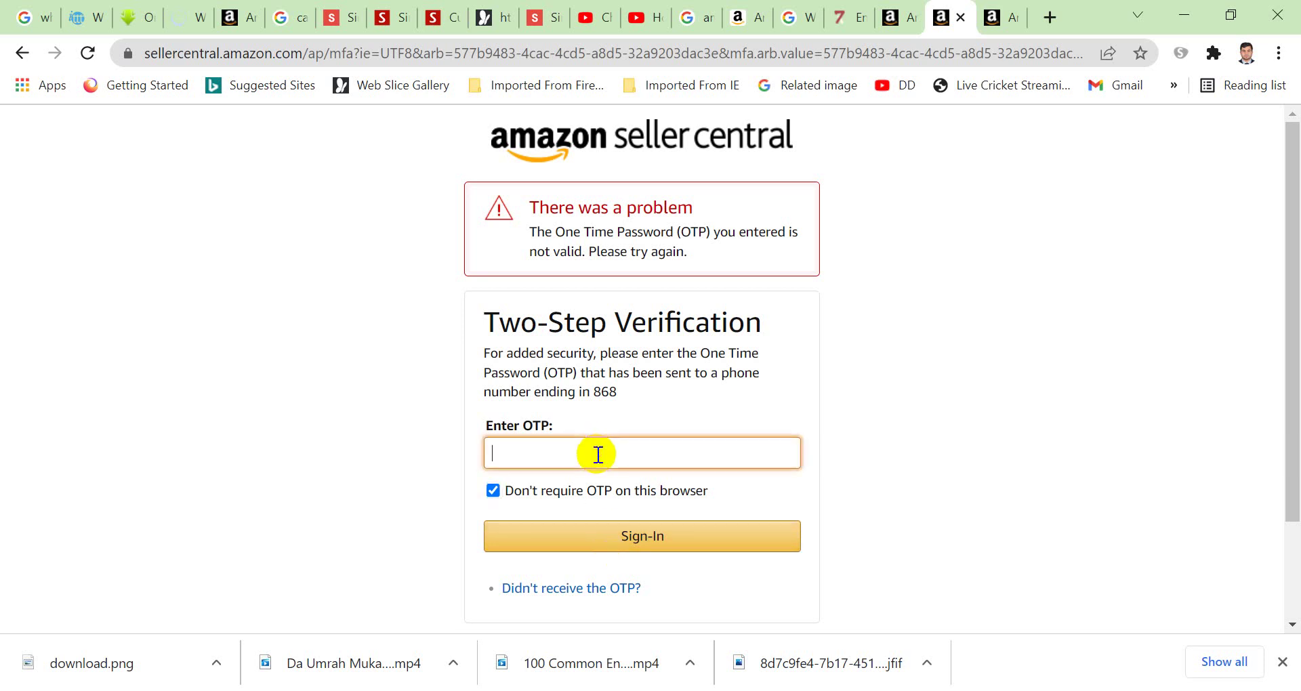
{"action": "left_click", "coordinate": [622, 534]}
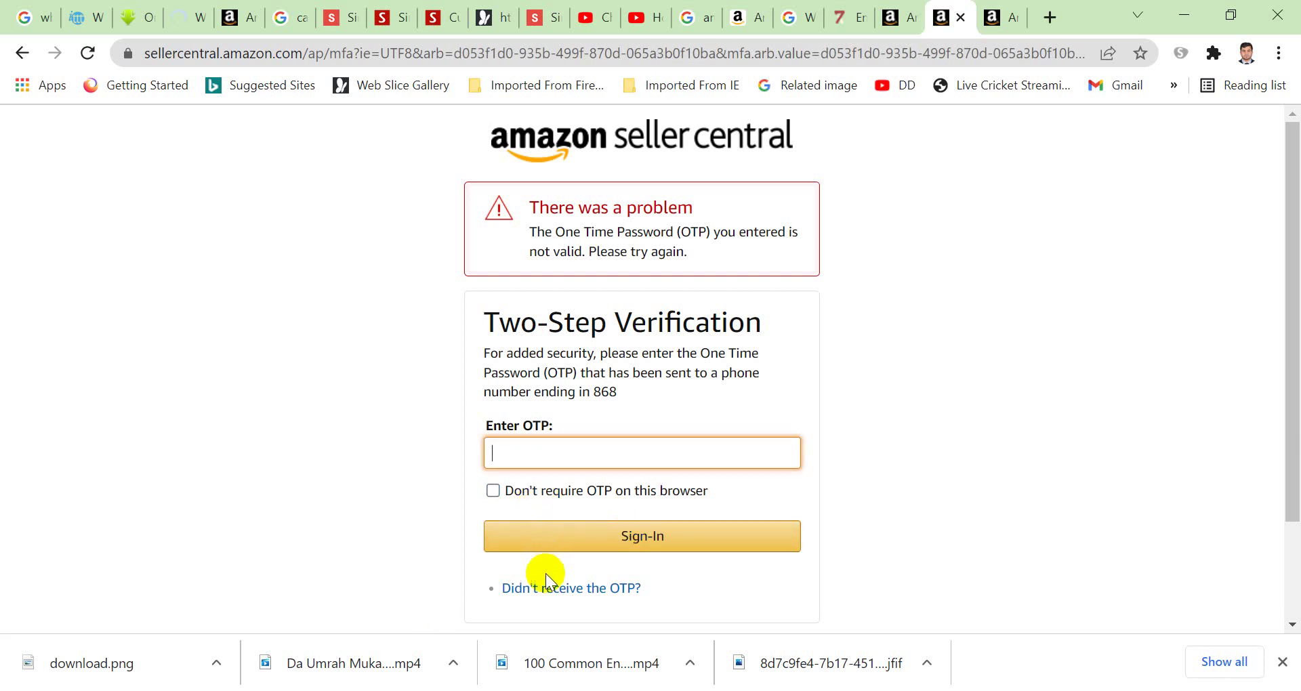
{"action": "left_click", "coordinate": [544, 591]}
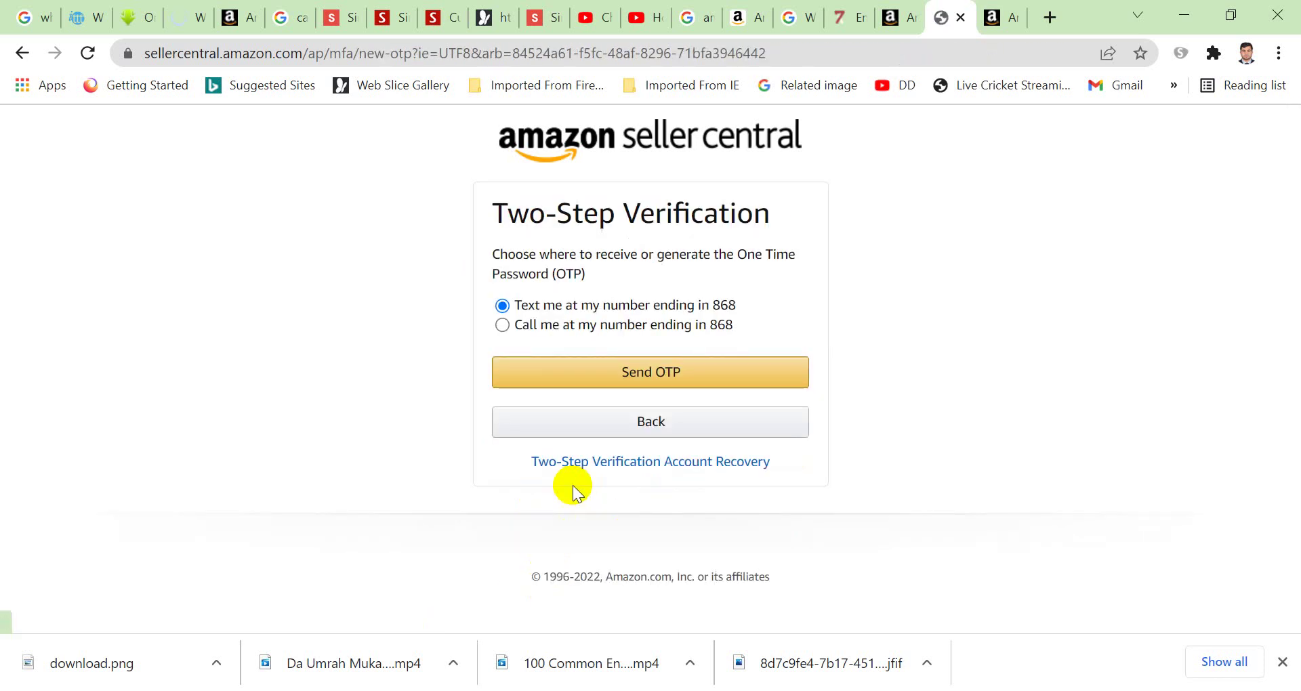
- Get a new code by text, tick Don't require OTP on this browser, enter the code, and sign in
{"action": "left_click", "coordinate": [595, 384]}
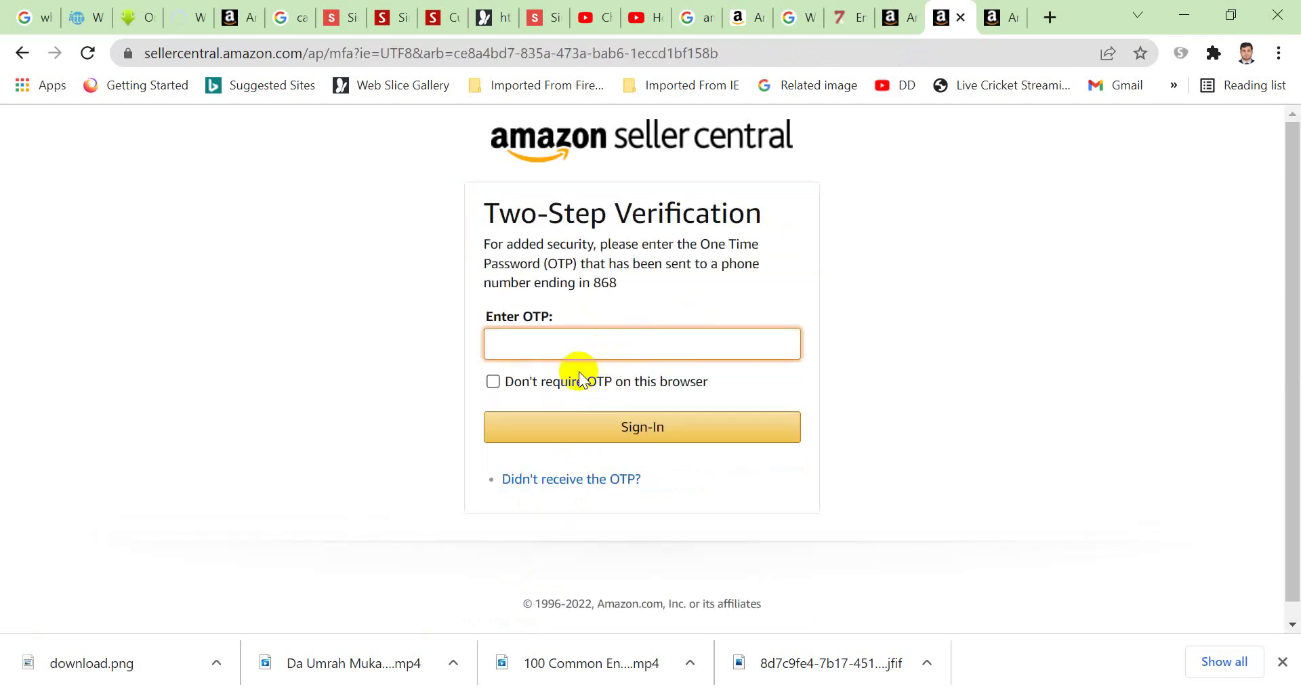
{"action": "left_click", "coordinate": [512, 384]}
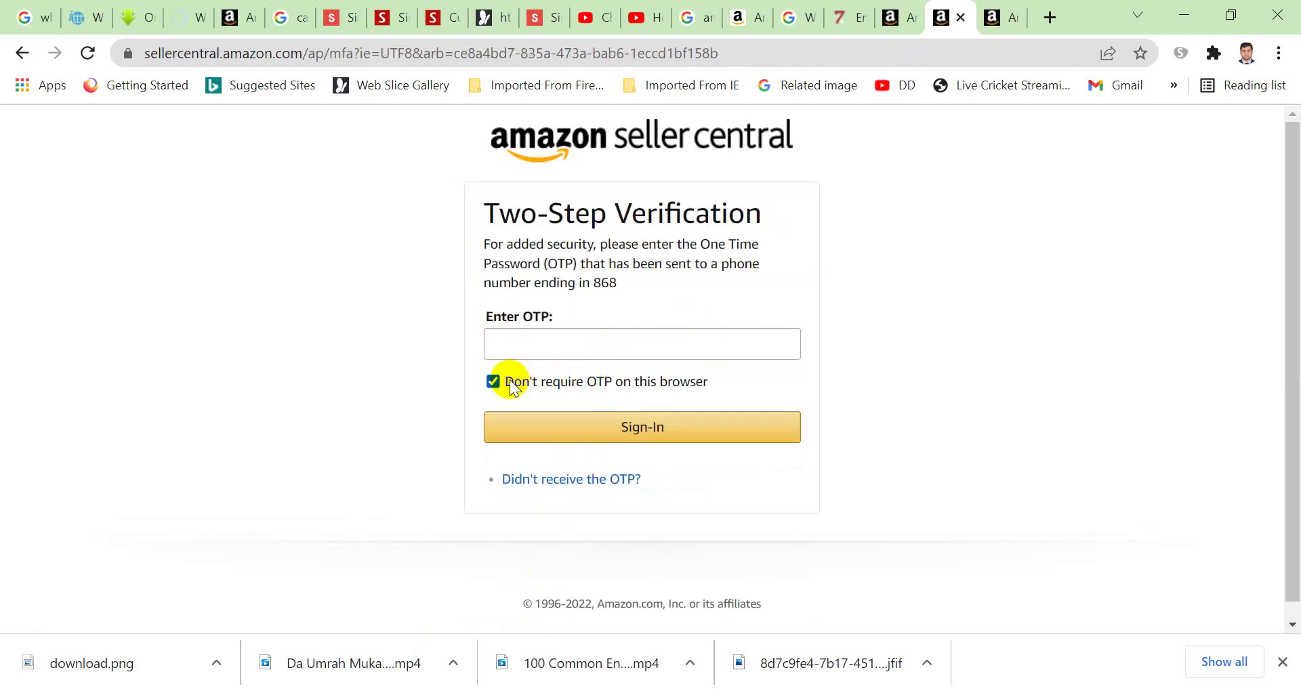
{"action": "left_click", "coordinate": [565, 343]}
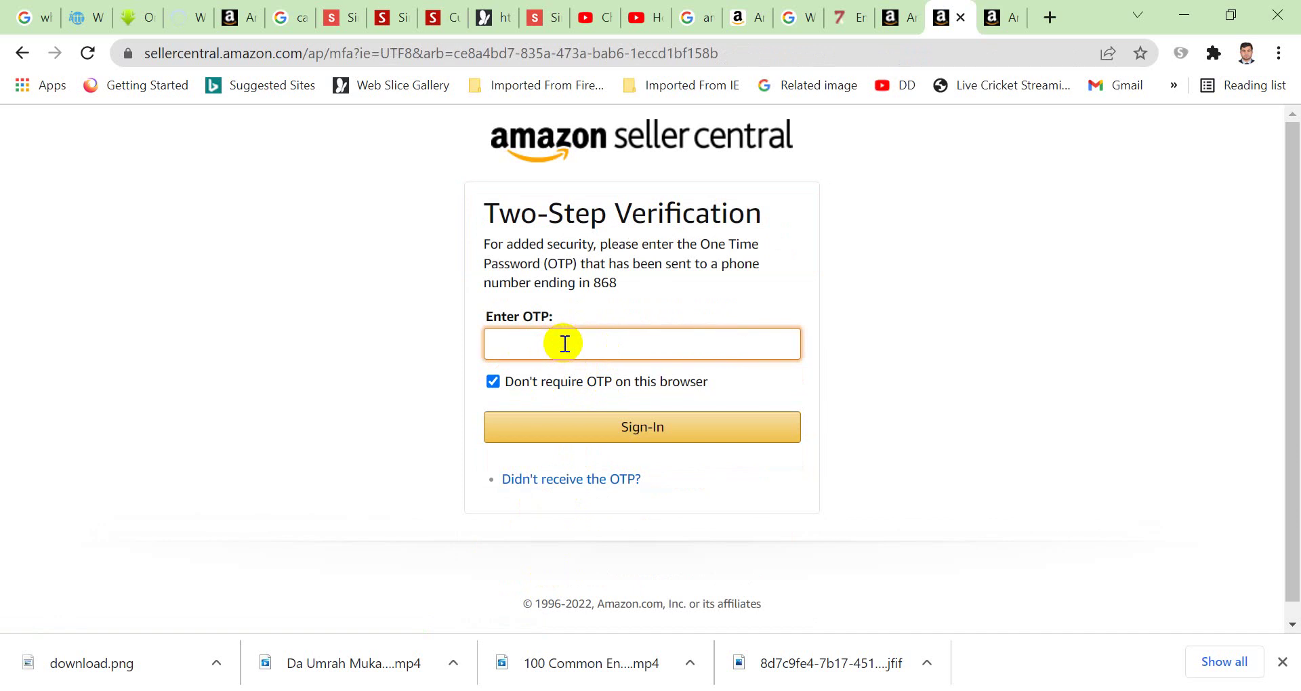
{"action": "left_click", "coordinate": [620, 427]}
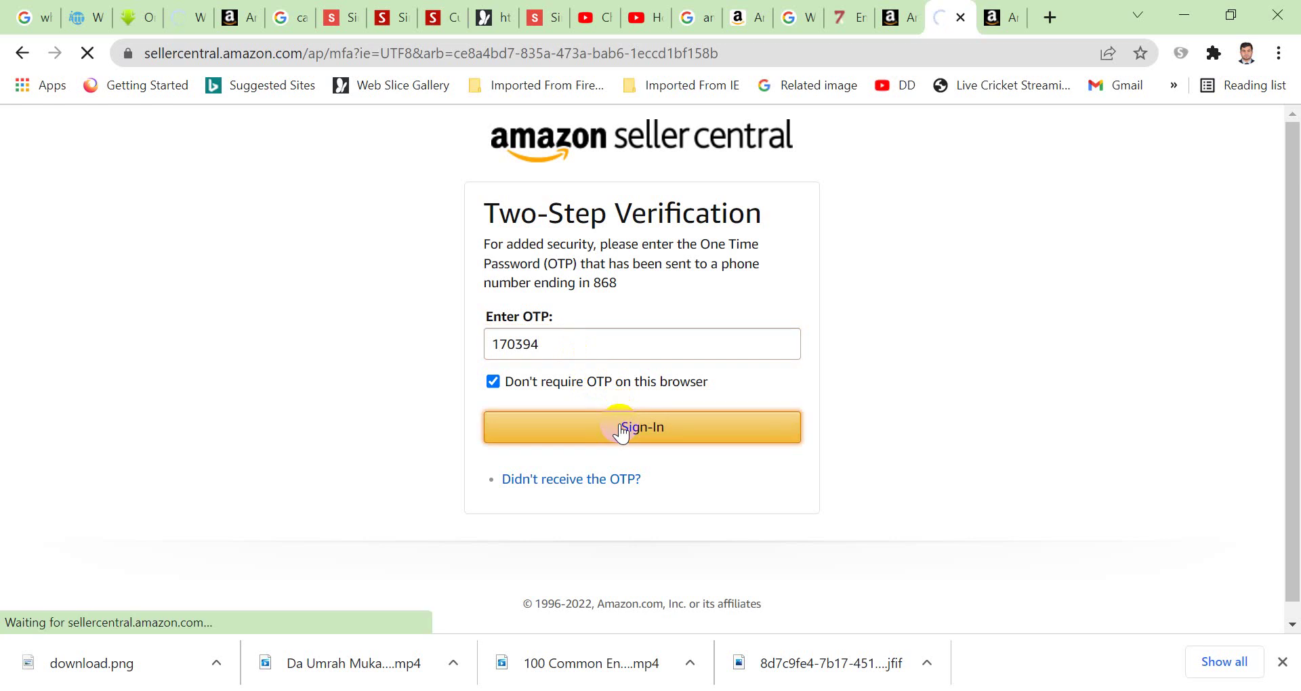